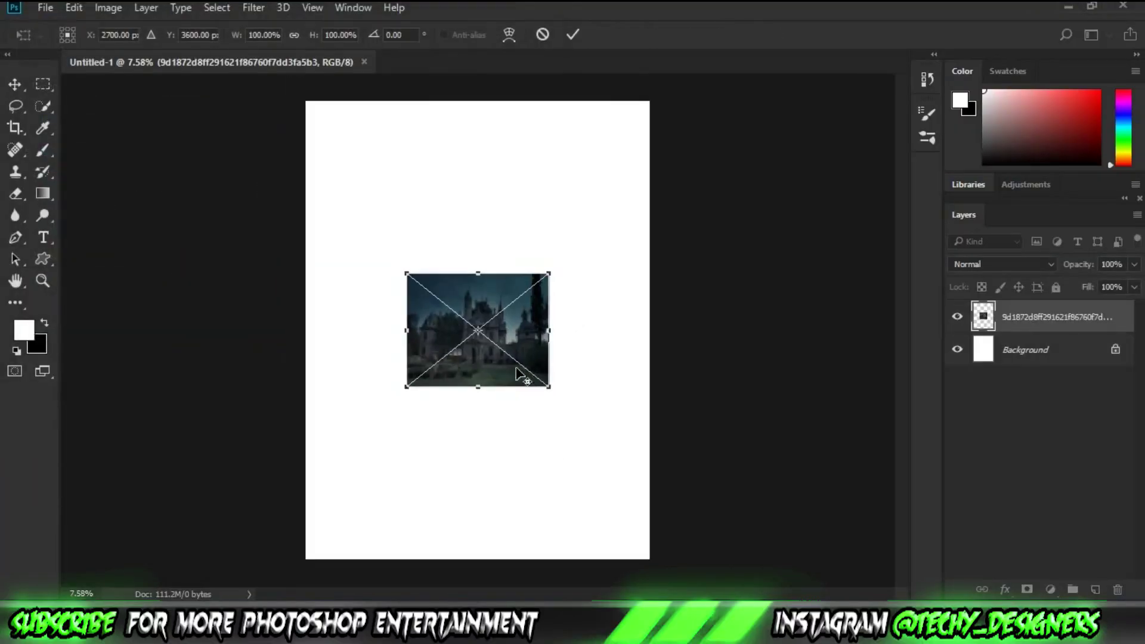
Enlarge the castle photo to fill the canvas width and move it up.
left_click_drag(548, 387, 686, 568)
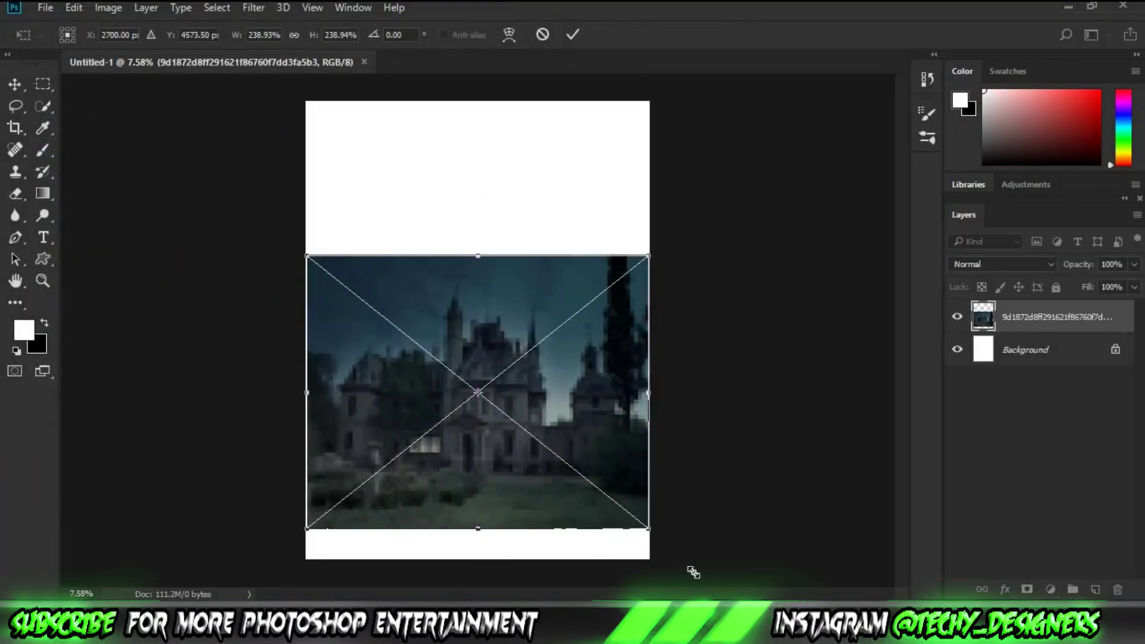
key("Return")
left_click_drag(446, 395, 473, 327)
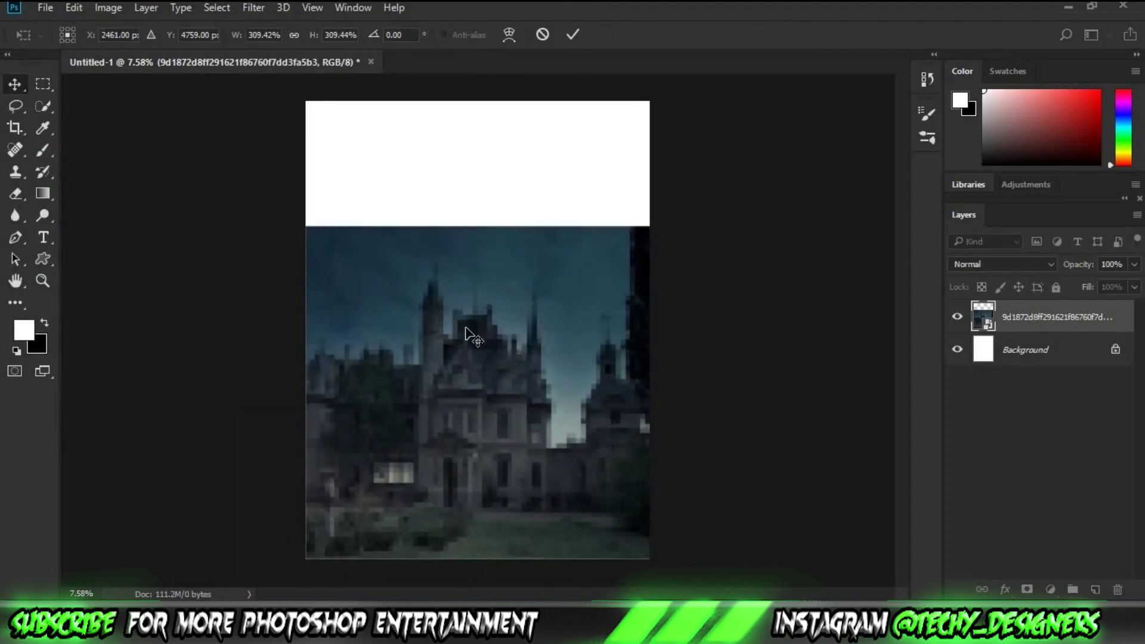
scroll(366, 358, "up", 2)
Copy a sky strip from the photo's top to its own layer and move it above the castle.
key("m")
left_click_drag(215, 239, 687, 315)
key("ctrl+j")
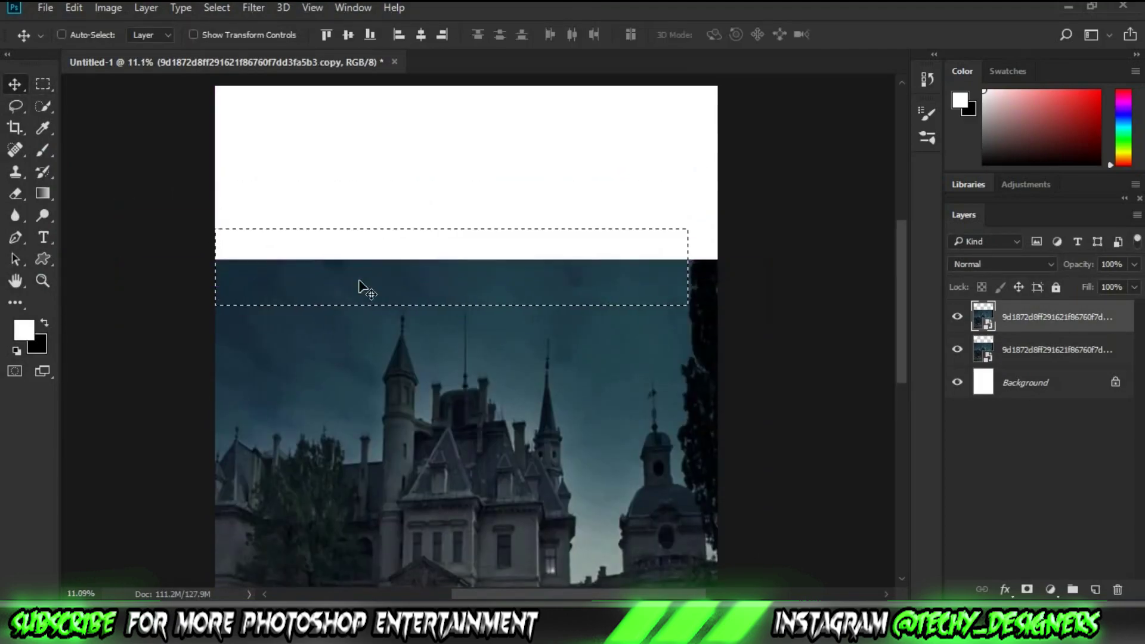
key("ctrl+minus")
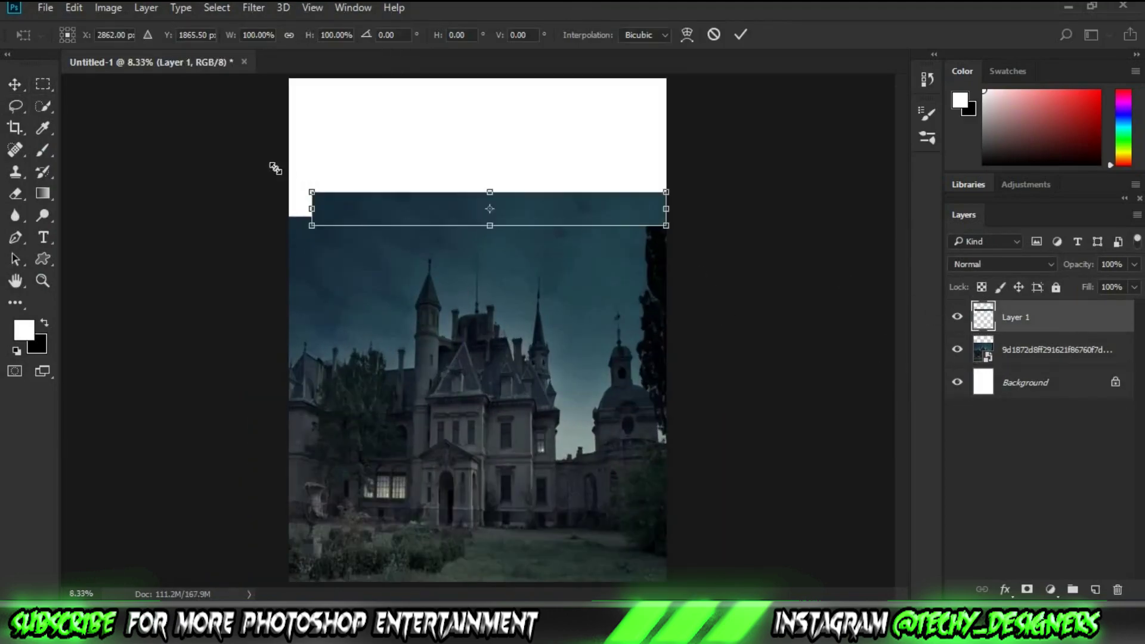
key("Return")
left_click_drag(554, 209, 533, 153)
Duplicate the sky strip, stack the copies higher, and erase their hard edges.
key("e")
mouse_move(280, 149)
left_mouse_down()
mouse_move(714, 162)
mouse_move(195, 169)
left_mouse_up()
left_click(957, 350)
left_click(957, 383)
key("alt+bracketleft")
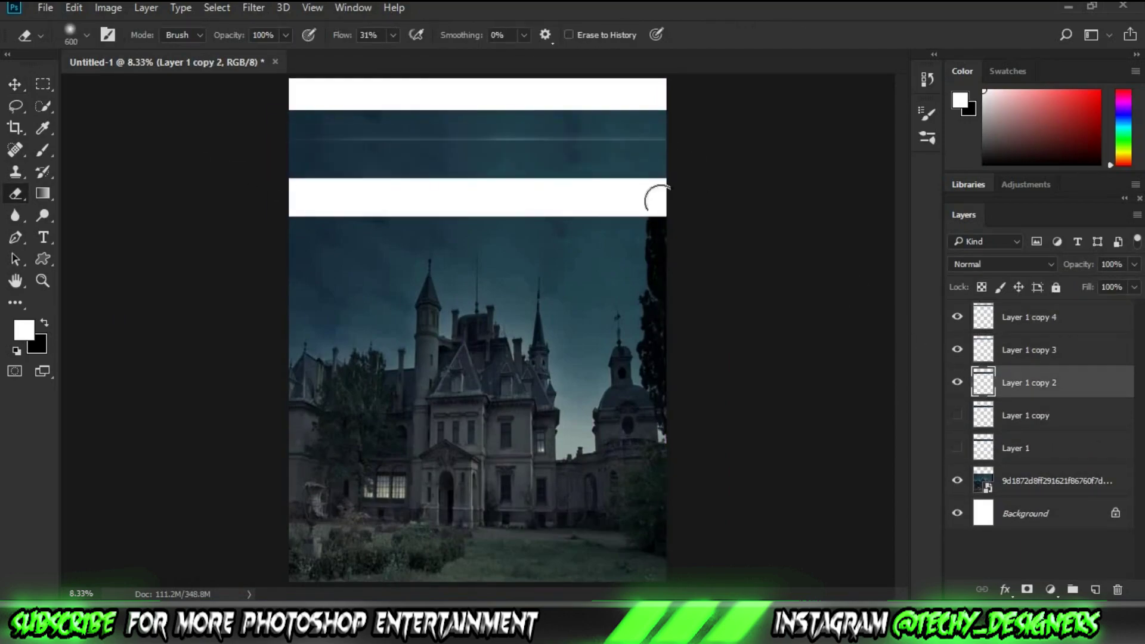
left_click(958, 416)
key("alt+bracketleft")
left_click_drag(685, 179, 158, 199)
Soften the lowest strip's bottom edge, reposition the Layer 1 copy 3 strip, and select all strips.
left_click(958, 449)
key("alt+bracketleft")
left_click_drag(238, 215, 609, 221)
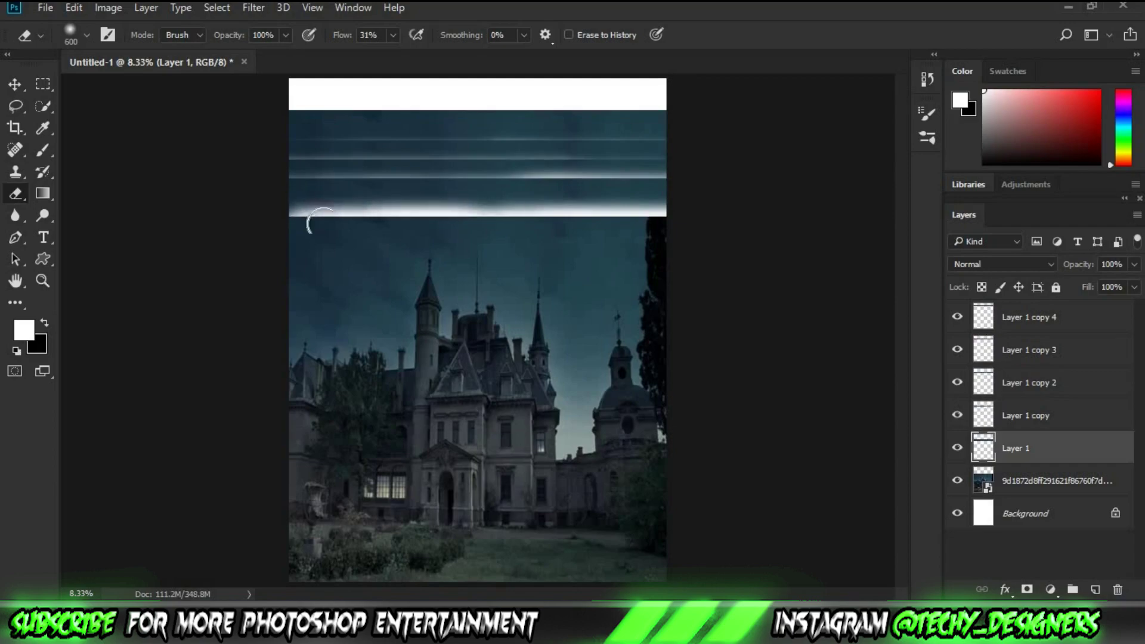
left_click(1023, 345)
mouse_move(829, 319)
left_mouse_down()
mouse_move(613, 230)
mouse_move(629, 261)
mouse_move(517, 203)
left_mouse_up()
scroll(518, 203, "up", 1)
left_click(1014, 449, "shift")
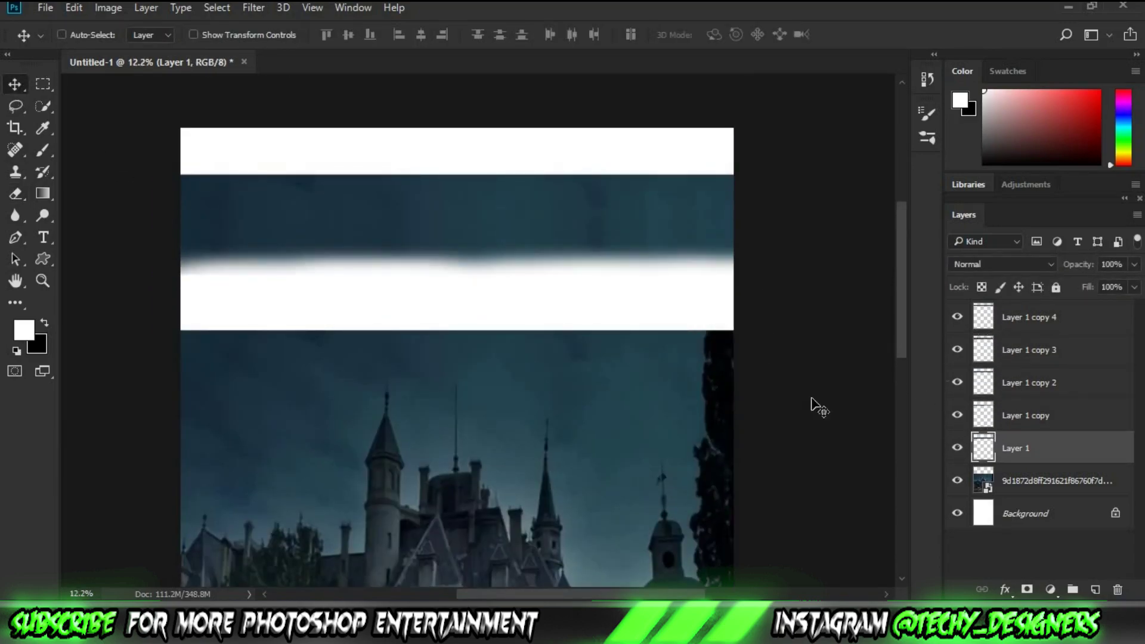
Group the sky strips as Group 1, make it a smart object, and duplicate it over the white gap.
key("ctrl+g")
right_click(1021, 310)
left_click(910, 234)
key("ctrl+j")
key("ctrl+j")
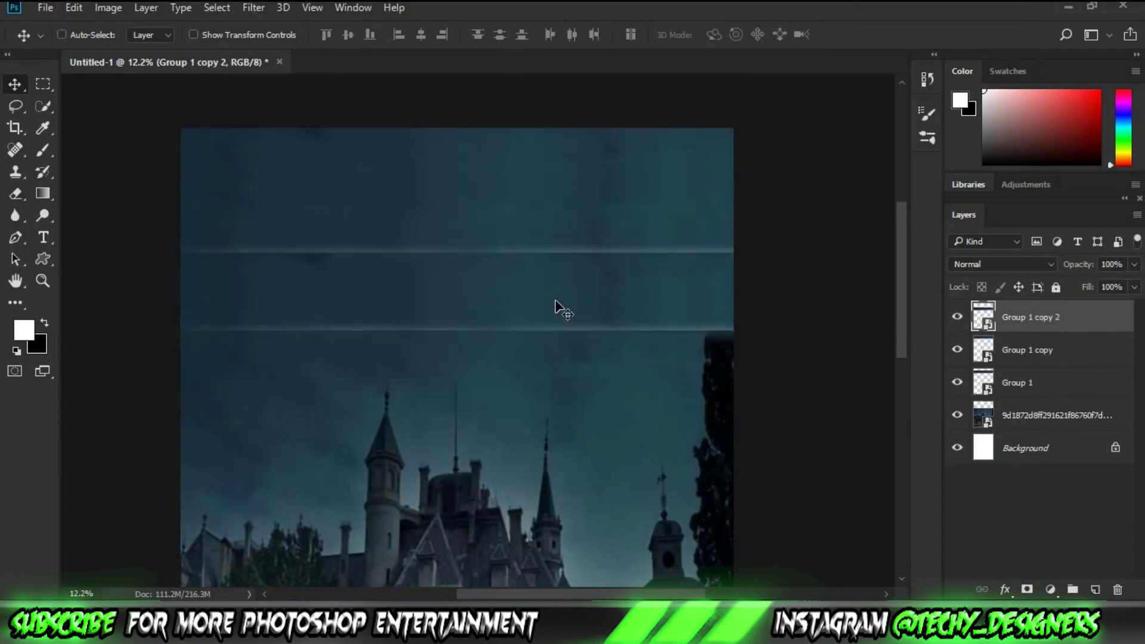
left_click_drag(583, 201, 683, 137)
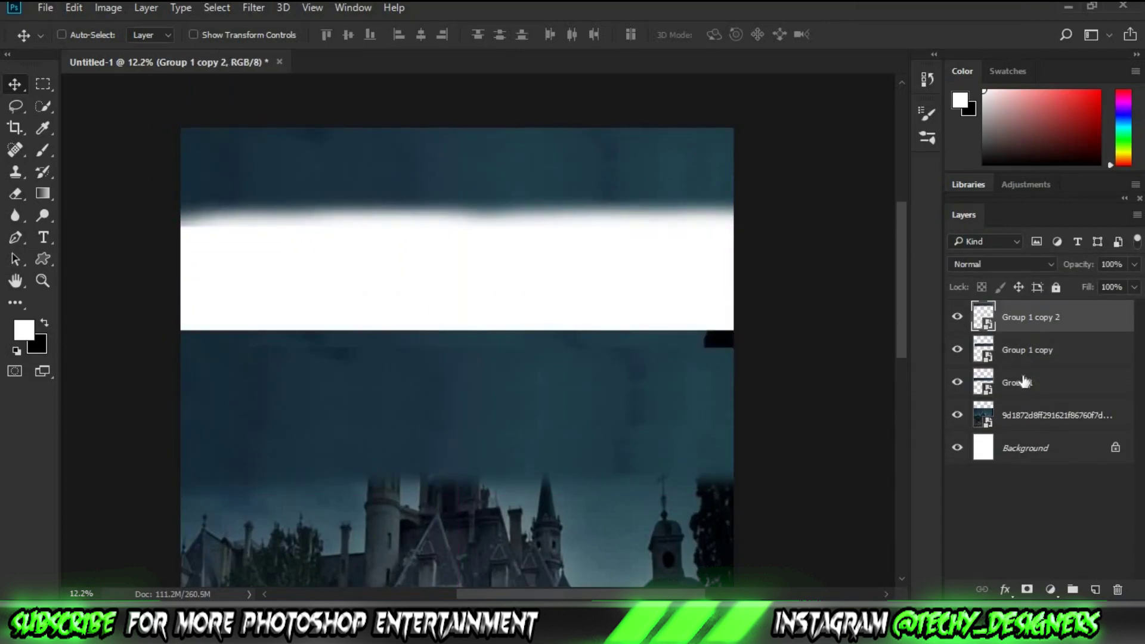
Combine the strip copies into a Group 2 smart object and shift a duplicate over the sky gap.
left_click(1023, 382, "shift")
right_click(941, 324)
left_click(910, 234)
key("ctrl+j")
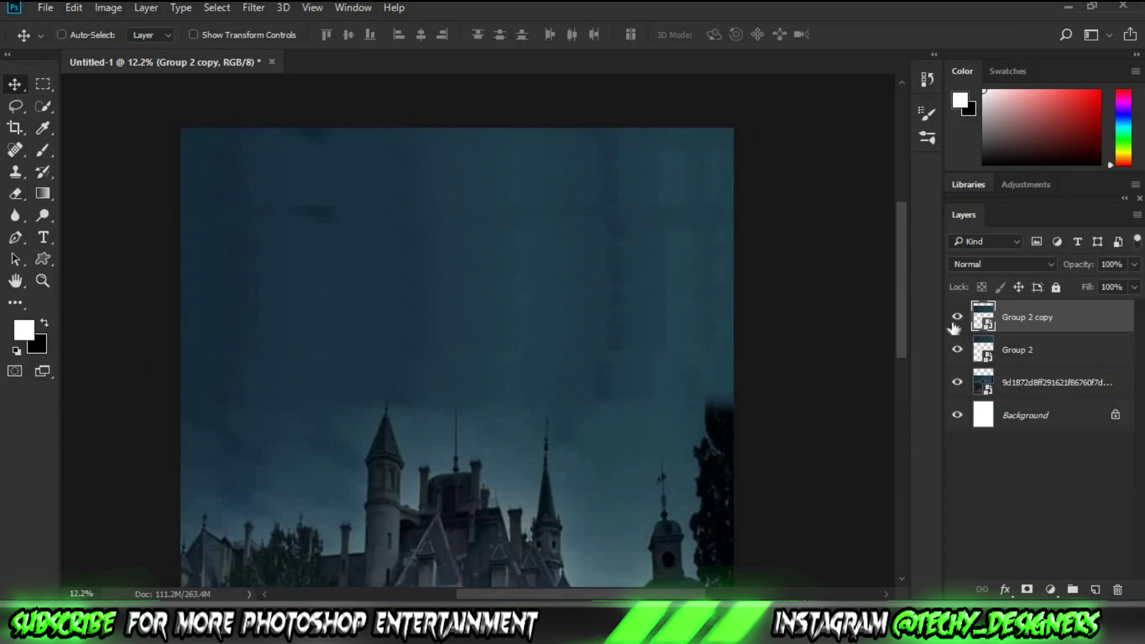
left_click(1014, 350)
left_click_drag(657, 310, 657, 281)
Merge the sky and castle layers into a single smart object.
key("ctrl+minus")
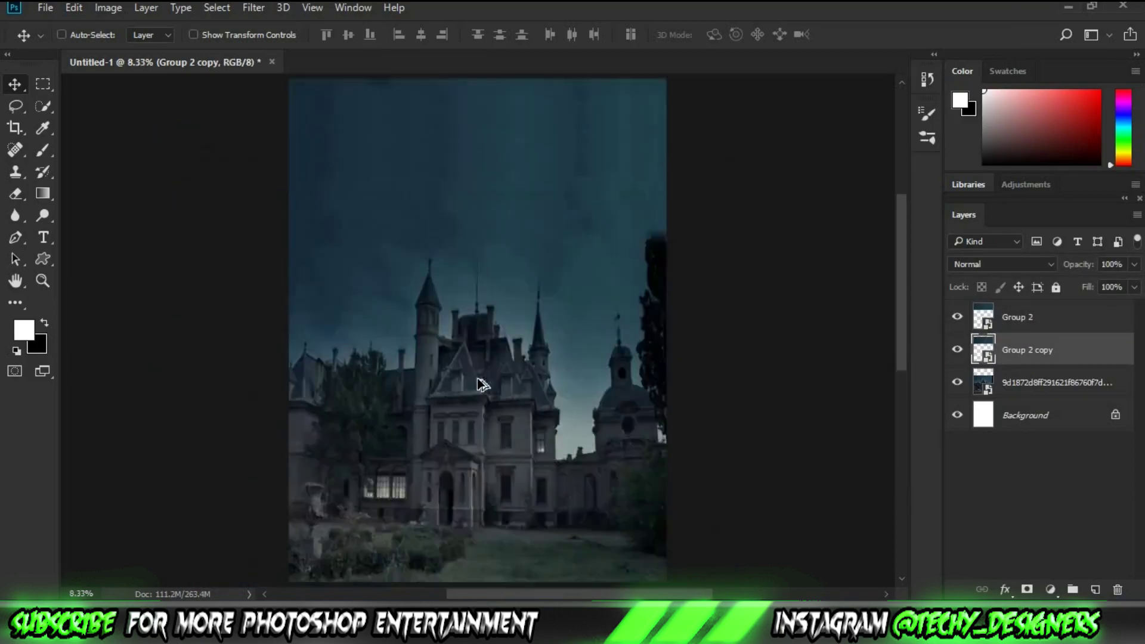
scroll(524, 344, "down", 1)
left_click(1024, 317, "shift")
right_click(1024, 350)
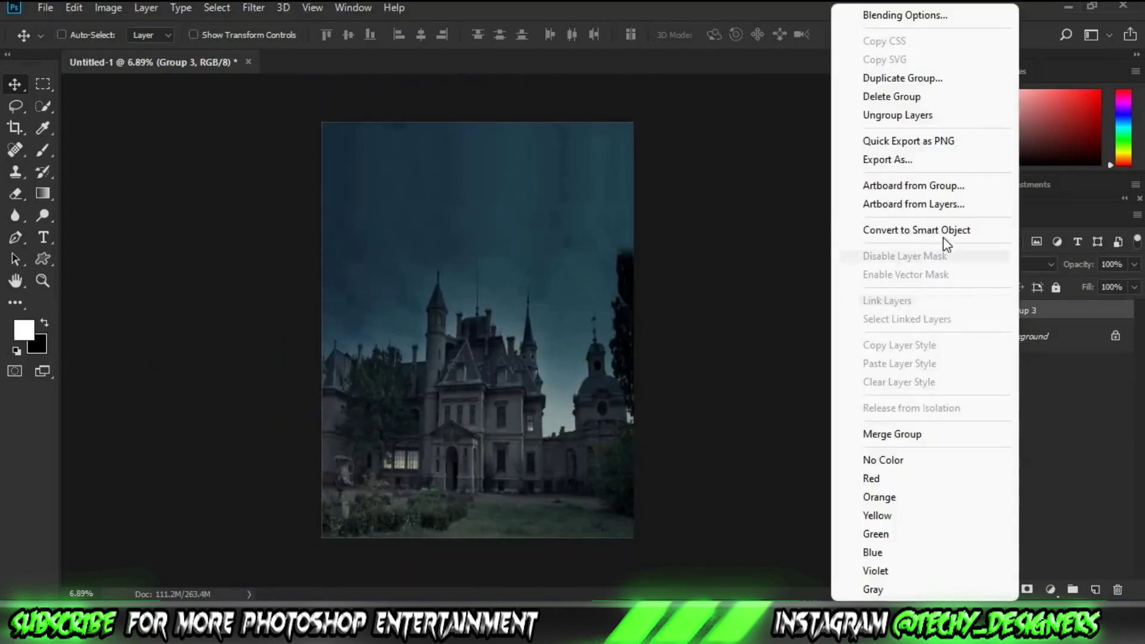
left_click(871, 233)
Place the curly-haired boy's photo as an embedded image and erase its edges.
left_click(45, 7)
left_click(133, 320)
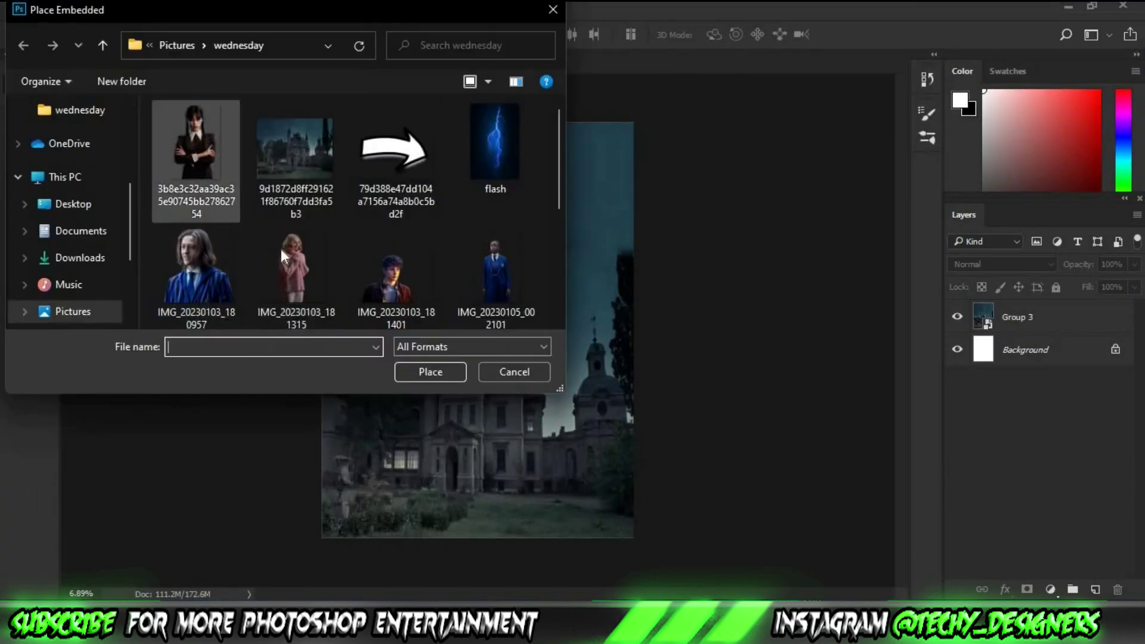
double_click(293, 265)
key("Return")
scroll(537, 358, "up", 6)
key("e")
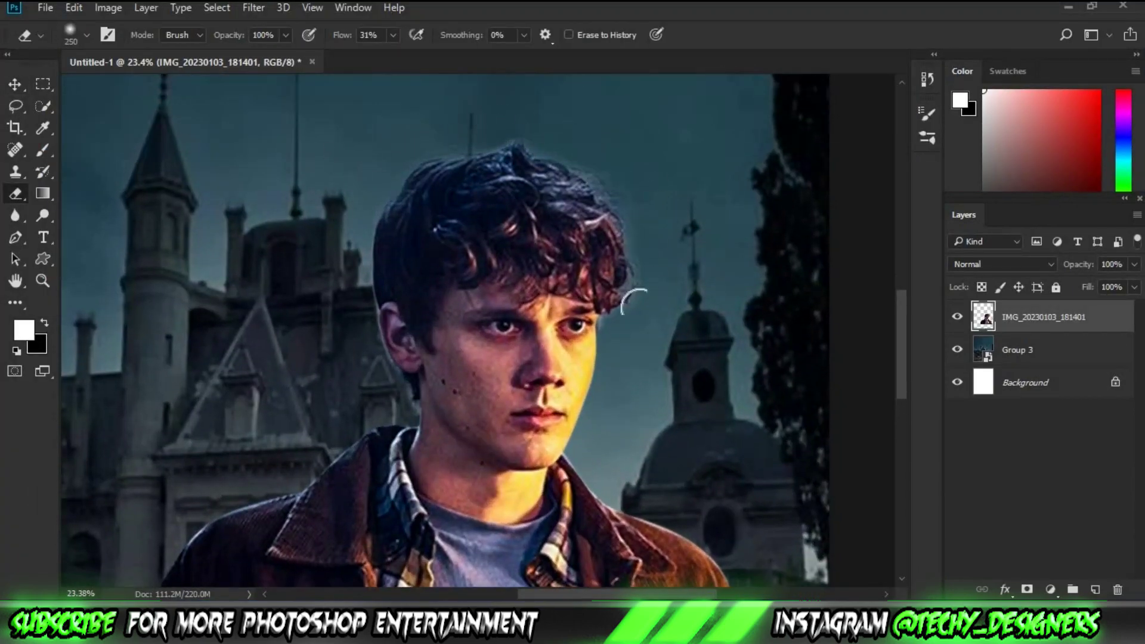
scroll(644, 220, "down", 3)
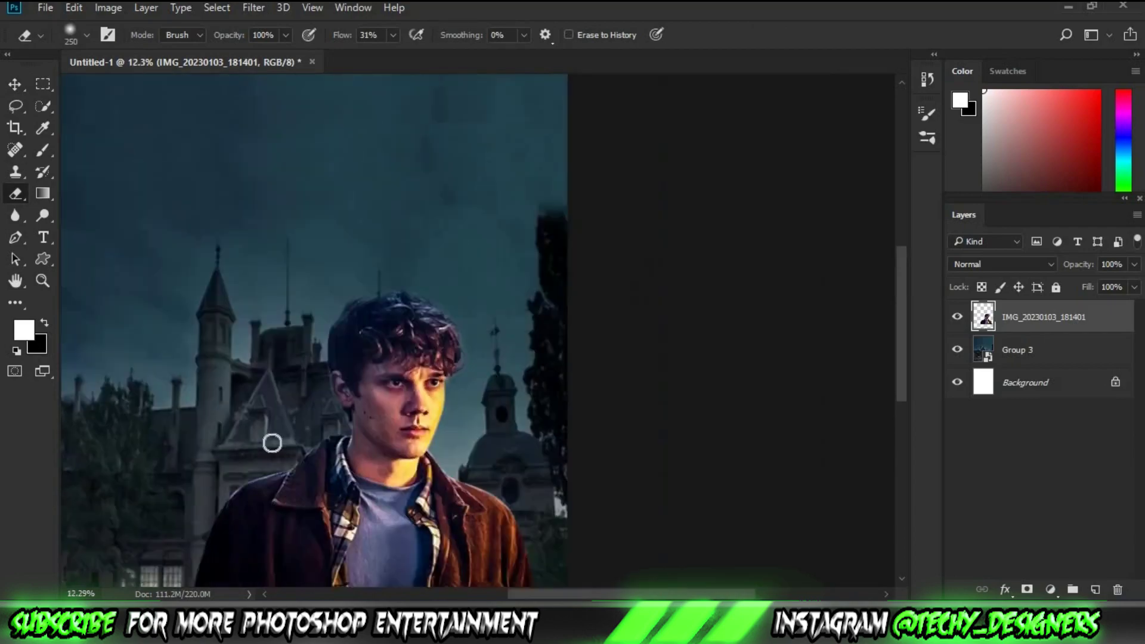
Place the striped-blazer boy's photo and fade the bottom of the curly-haired boy with a gradient mask.
left_click(45, 7)
left_click(133, 320)
key("Return")
key("v")
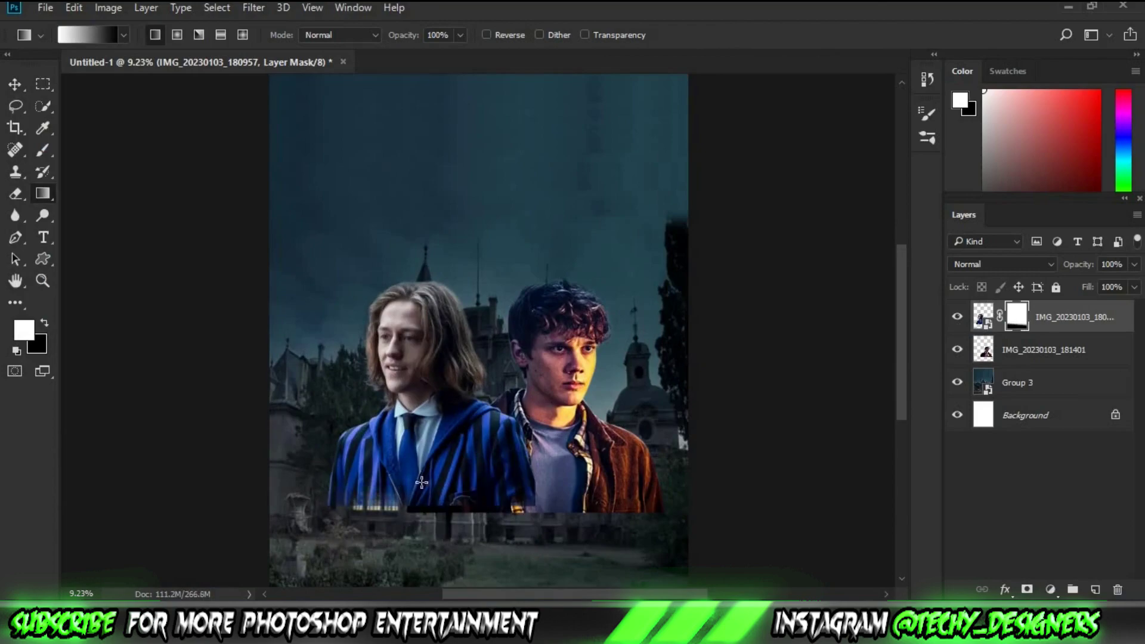
left_click(1044, 350)
left_click_drag(560, 506, 560, 508)
Scale both boys down together with Free Transform.
key("v")
key("ctrl+minus")
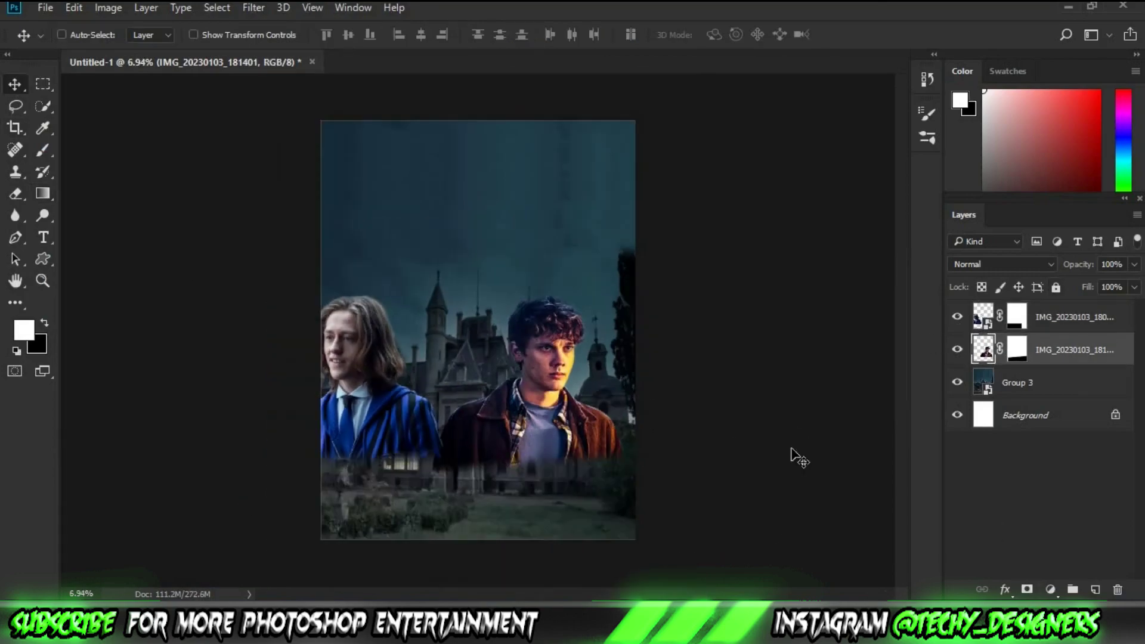
key("ctrl+t")
left_click_drag(353, 313, 388, 353)
key("Return")
Place and shrink the pink-sweater girl's photo, moving her behind the striped boy.
left_click(45, 7)
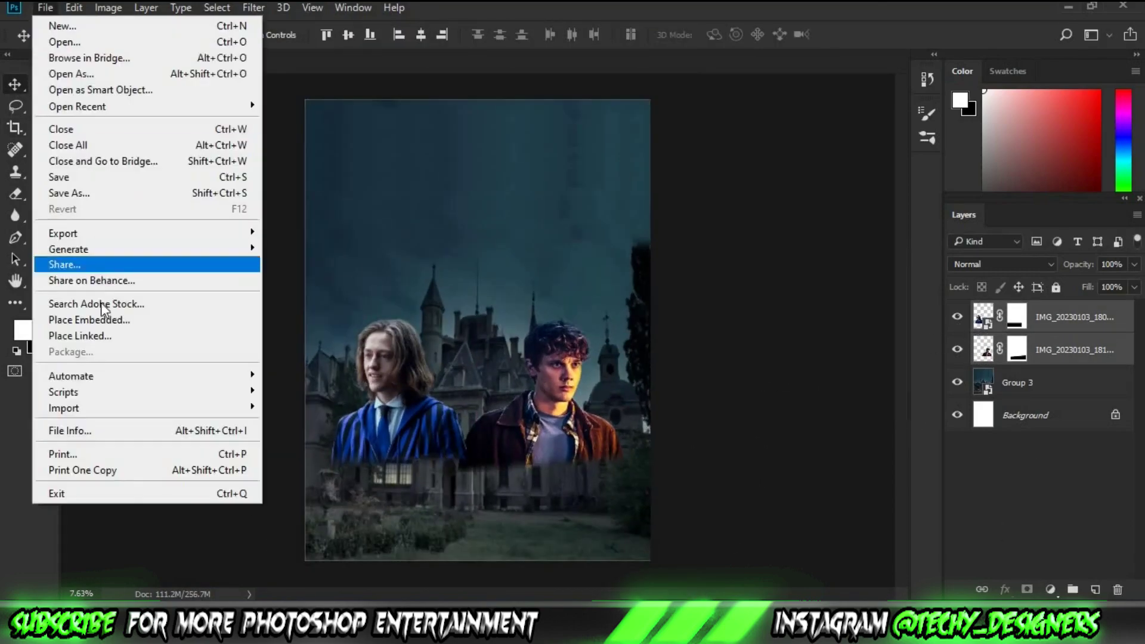
left_click(78, 350)
left_click_drag(475, 372, 403, 241)
key("Return")
key("ctrl+plus")
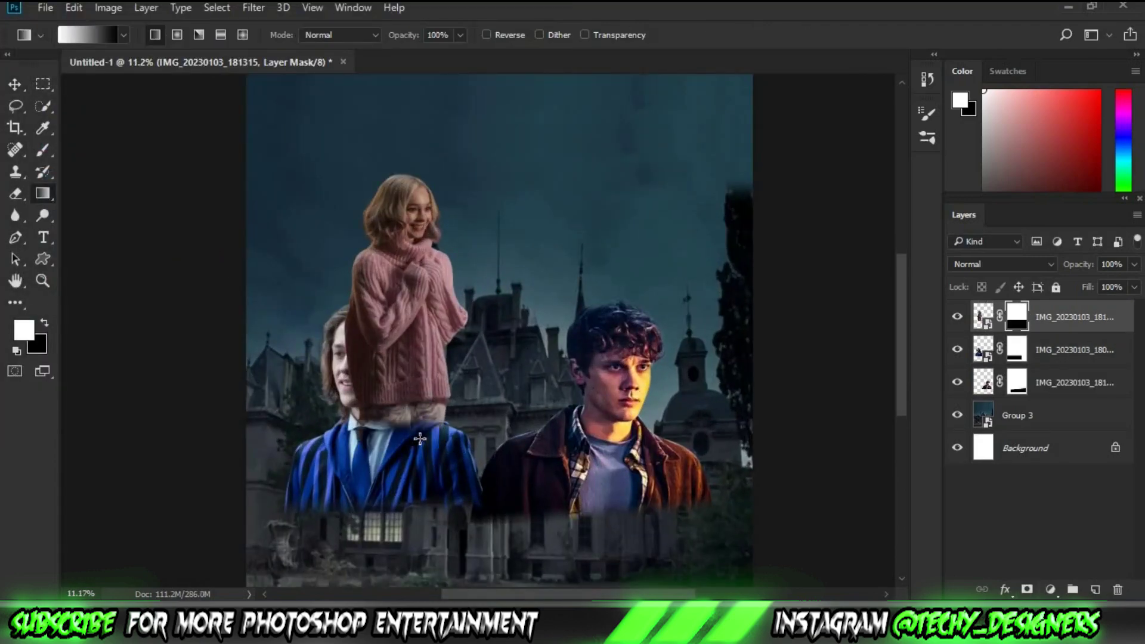
key("v")
scroll(401, 371, "up", 3)
scroll(401, 371, "down", 4)
key("ctrl+bracketleft")
Place and enlarge the striped-blazer girl's photo, layering her behind the other cast.
left_click(45, 7)
left_click(78, 350)
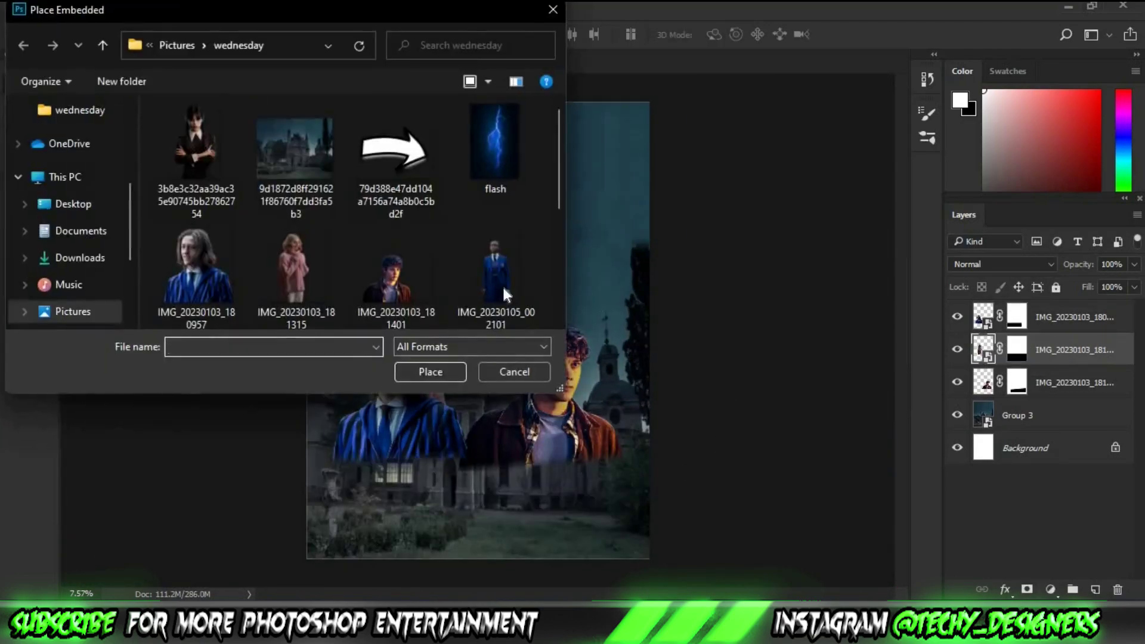
double_click(504, 289)
left_click_drag(455, 205, 447, 152)
key("Return")
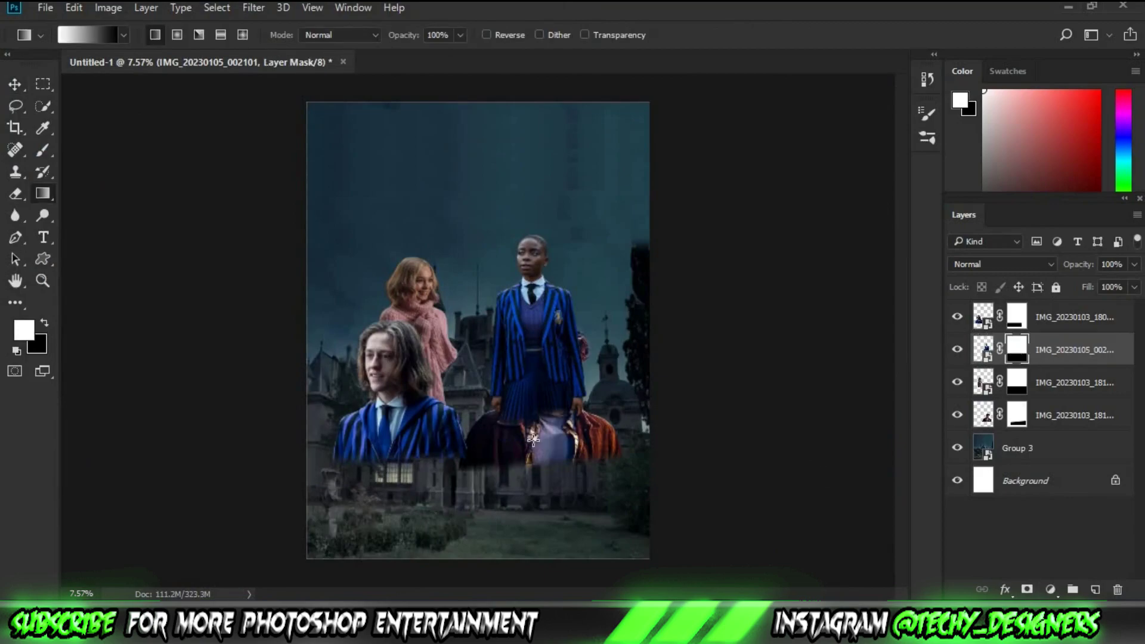
left_click_drag(1053, 413, 1053, 406)
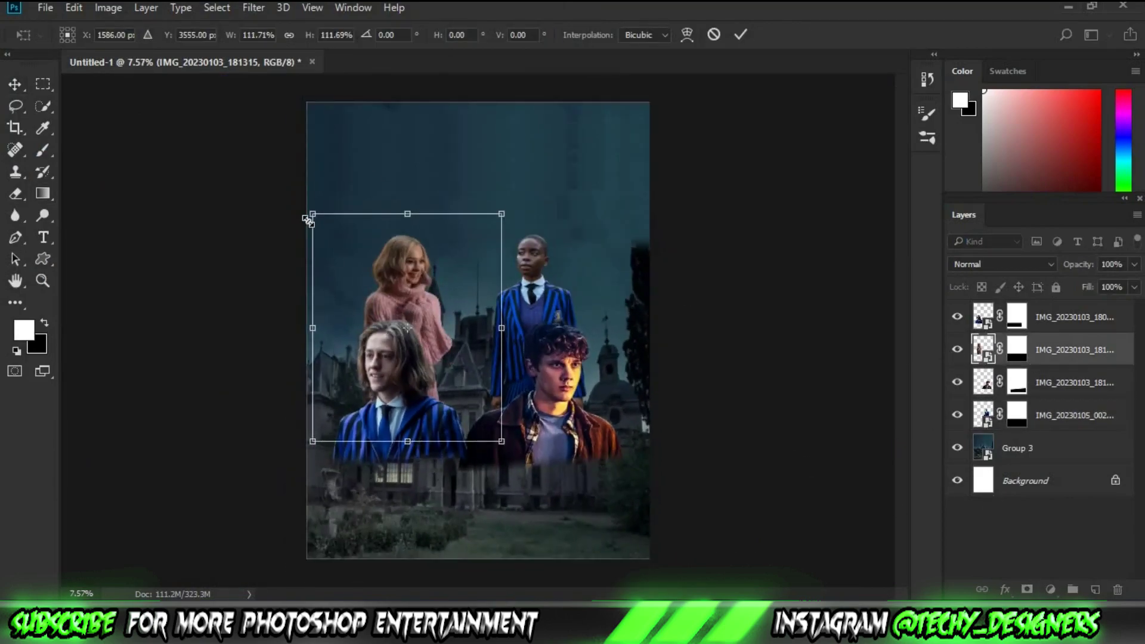
Place Wednesday's photo scaled over the middle of the group, behind the pink-sweater girl.
left_click(46, 7)
left_click_drag(465, 251, 498, 350)
key("Return")
key("g")
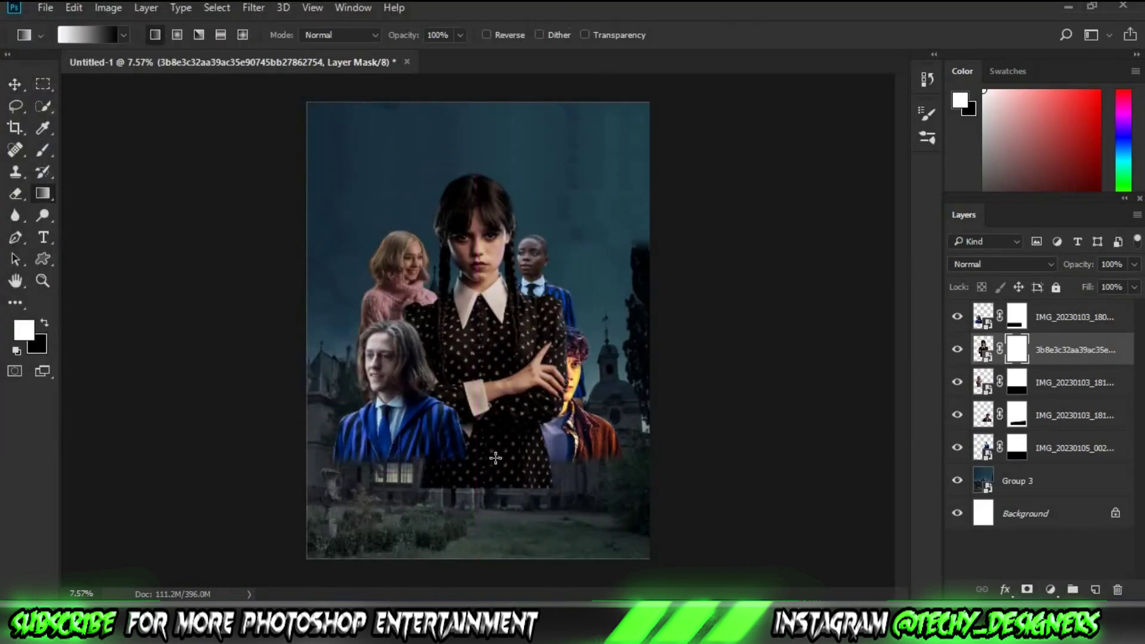
left_click_drag(1074, 350, 1073, 388)
Enlarge the striped-blazer girl and move her to the right.
left_click(1056, 350)
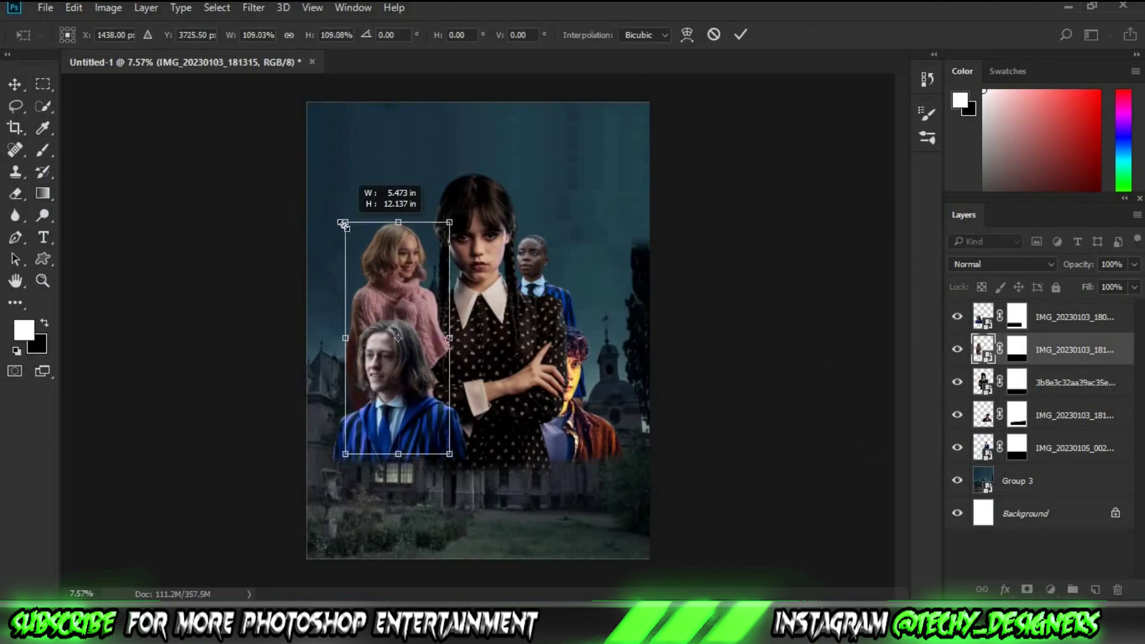
left_click(1068, 448)
key("ctrl+t")
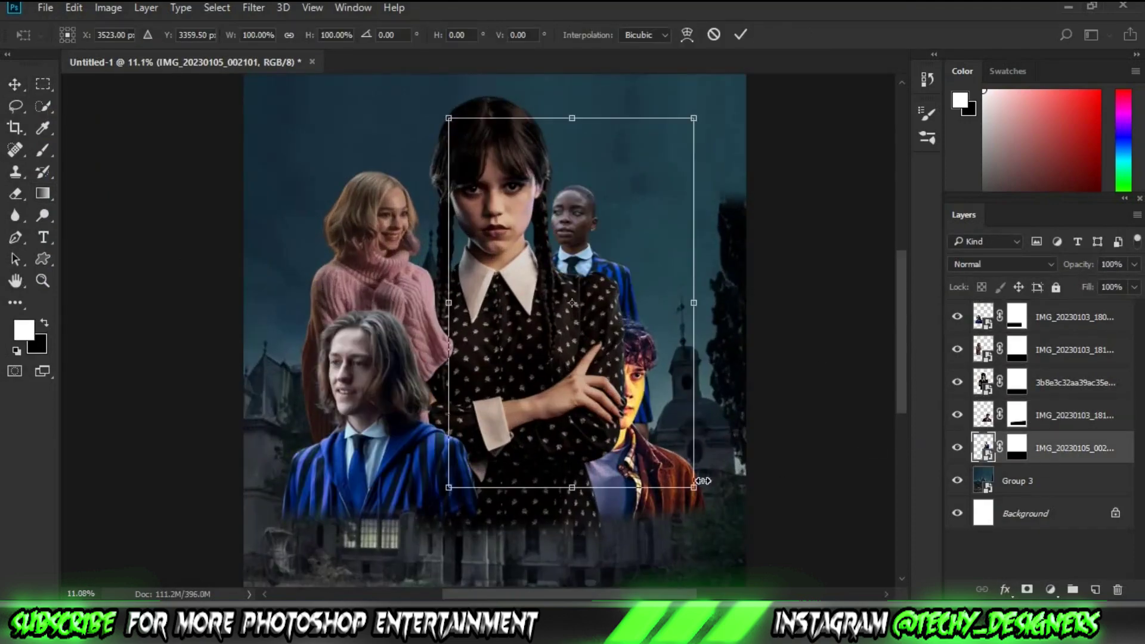
mouse_move(698, 477)
left_mouse_down()
mouse_move(869, 409)
mouse_move(859, 432)
left_mouse_up()
Commit the striped-blazer girl's size and slightly enlarge the pink-sweater girl.
key("Return")
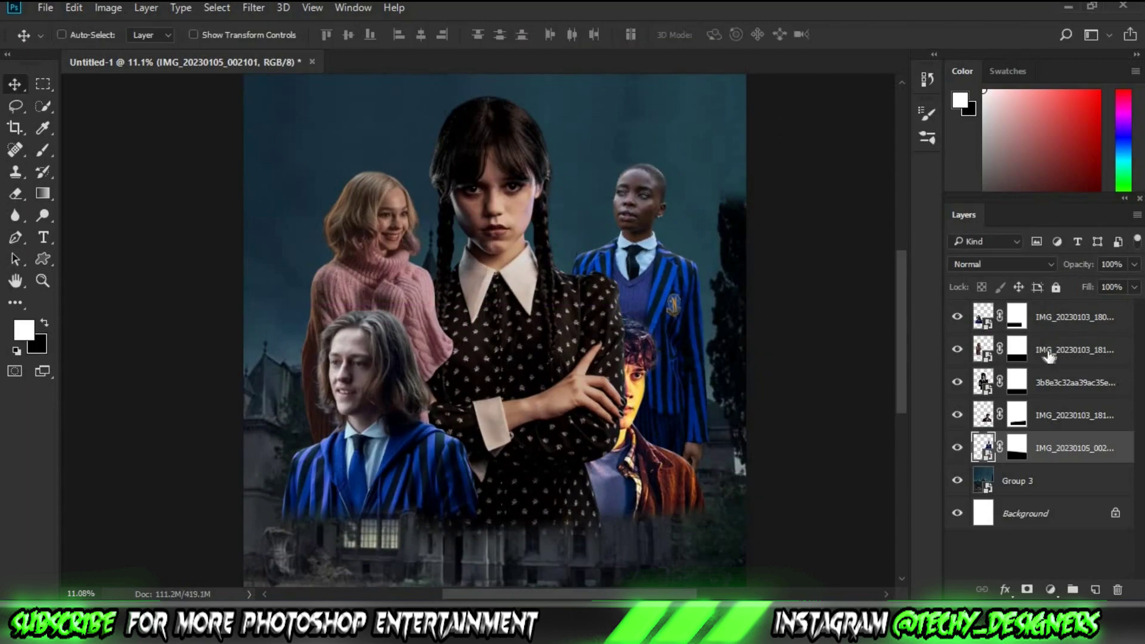
left_click(1068, 350)
key("ctrl+t")
left_click_drag(289, 179, 282, 174)
key("Return")
Bring the curly-haired boy in front of Wednesday, hide the pink-sweater girl, and lower both boys.
left_click_drag(1038, 417, 1038, 367)
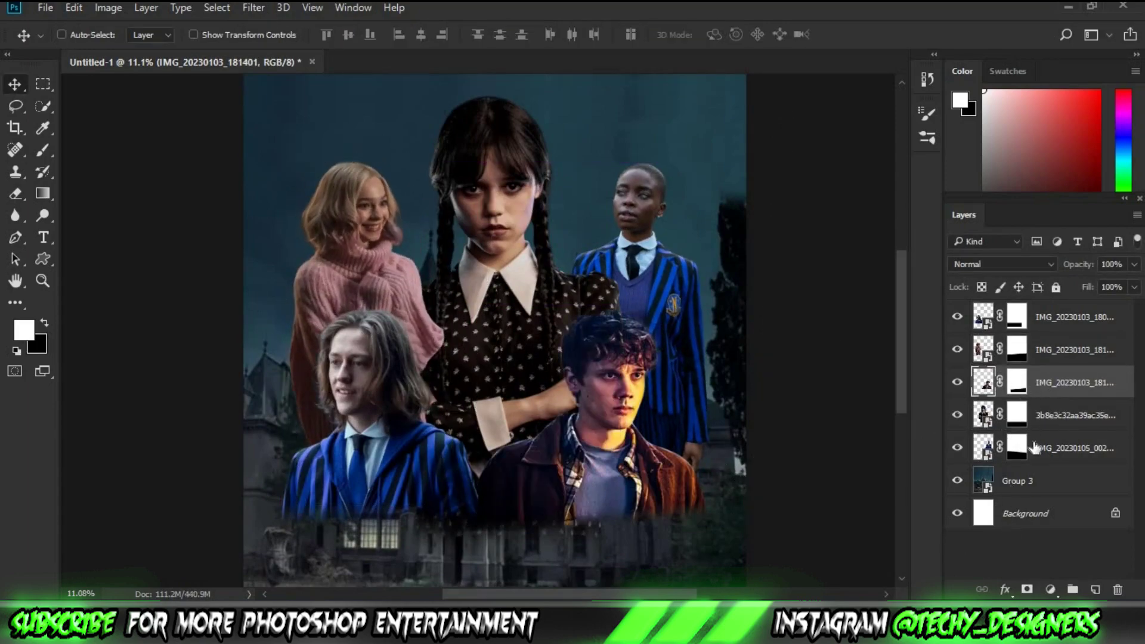
key("ctrl+minus")
left_click(957, 350)
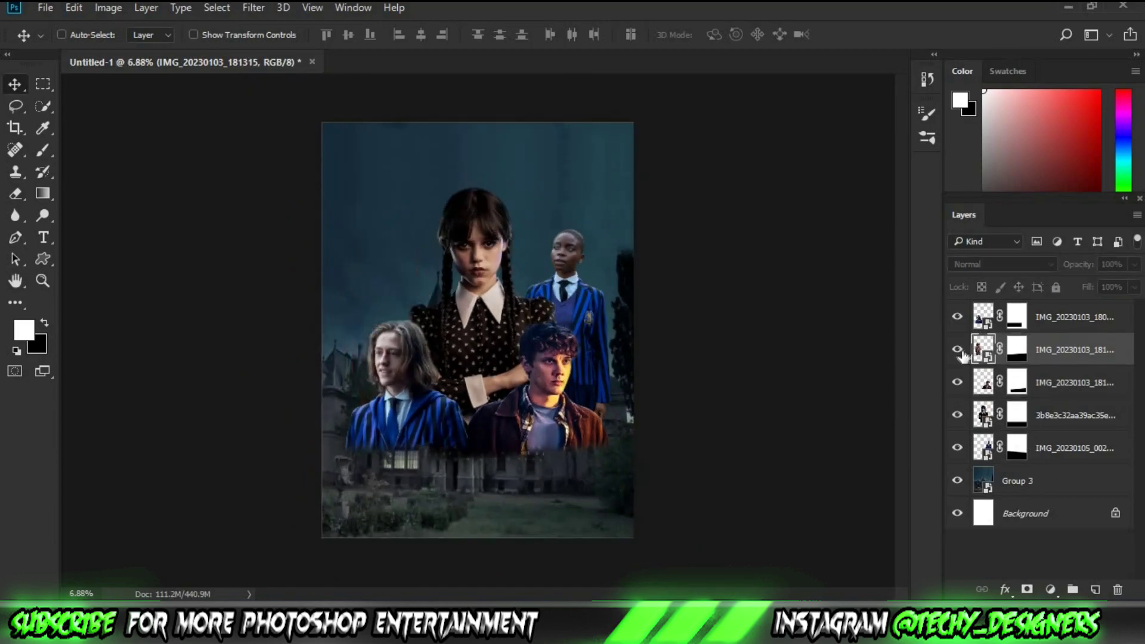
left_click_drag(536, 422, 541, 458)
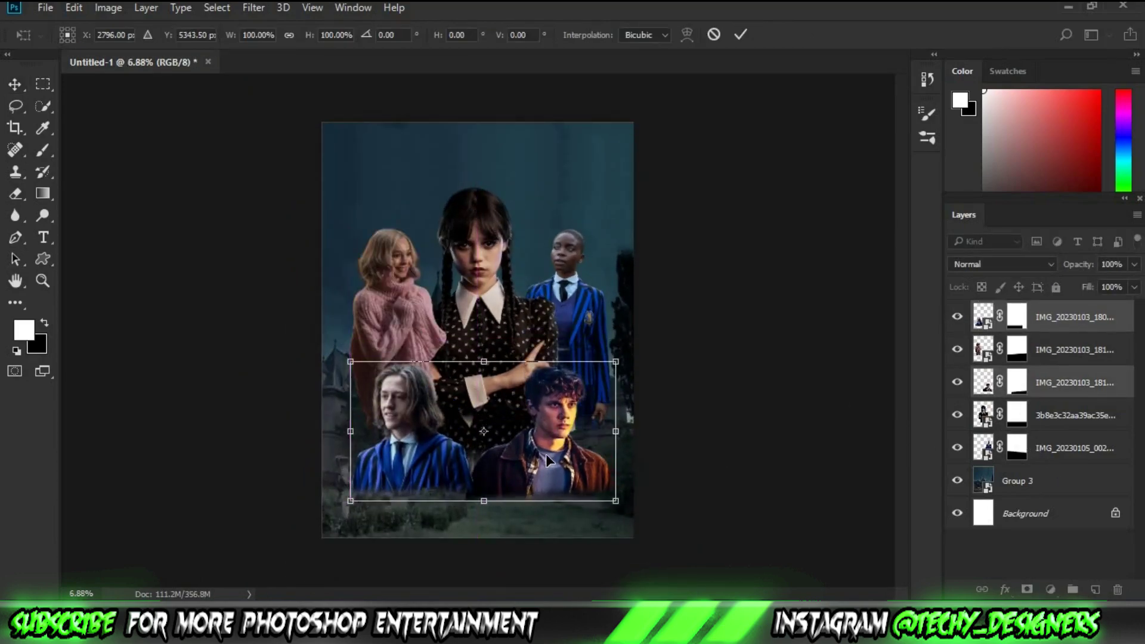
key("Return")
Reposition the long-haired boy, then move both boys down and left together.
left_click(1074, 387)
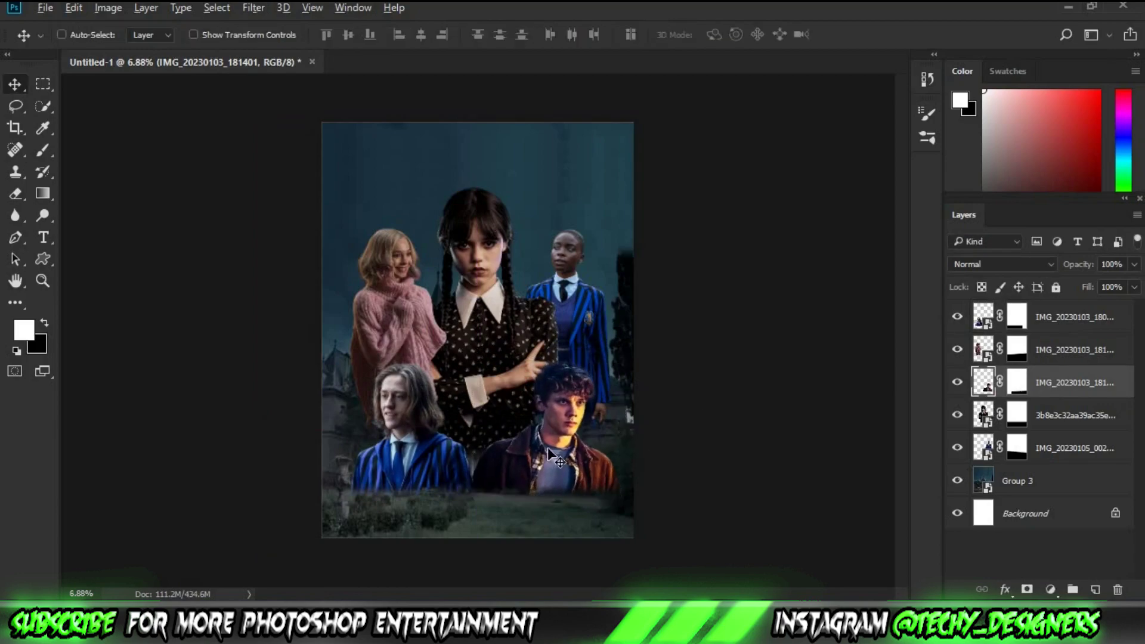
key("ctrl+plus")
key("alt+period")
key("ctrl+t")
left_click_drag(537, 471, 540, 477)
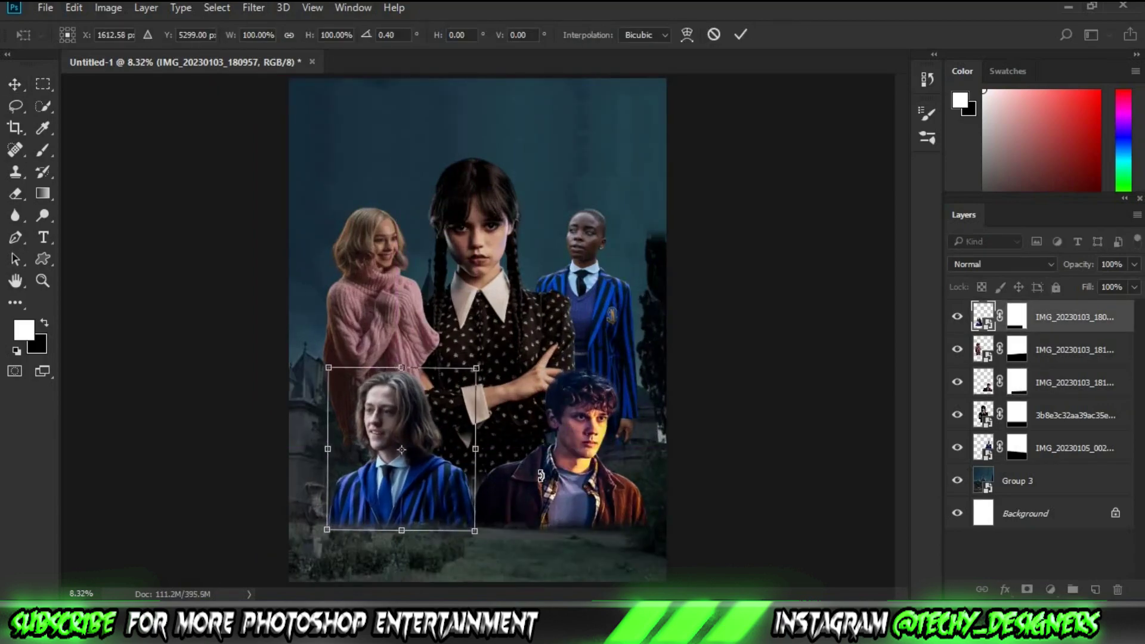
left_click_drag(401, 453, 416, 447)
key("Return")
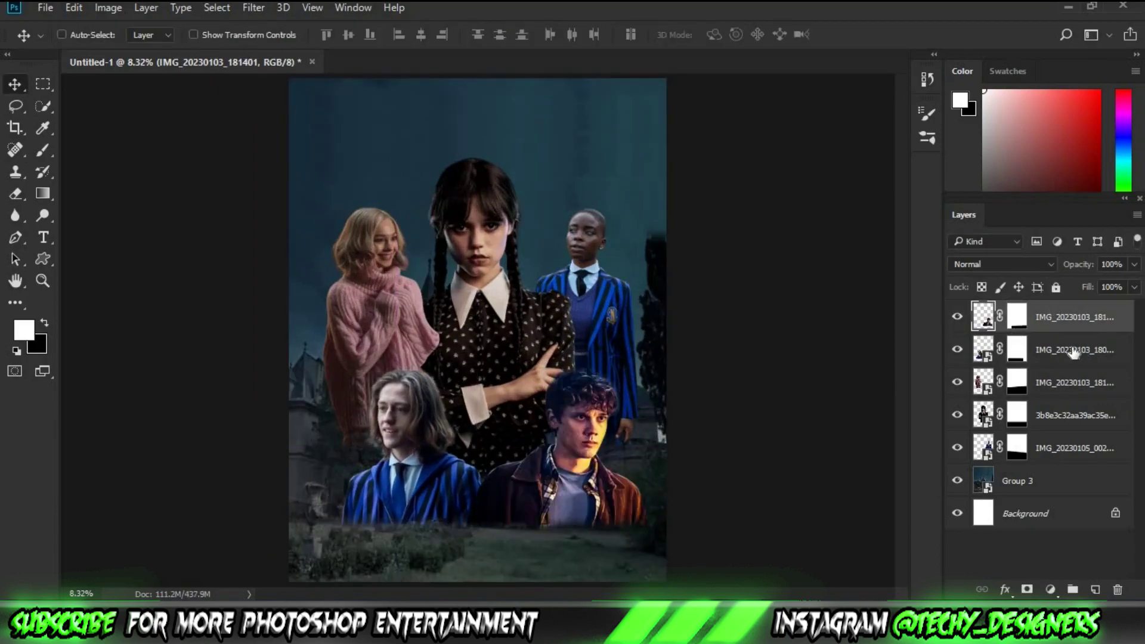
left_click(1074, 352, "shift")
left_click_drag(604, 466, 599, 473)
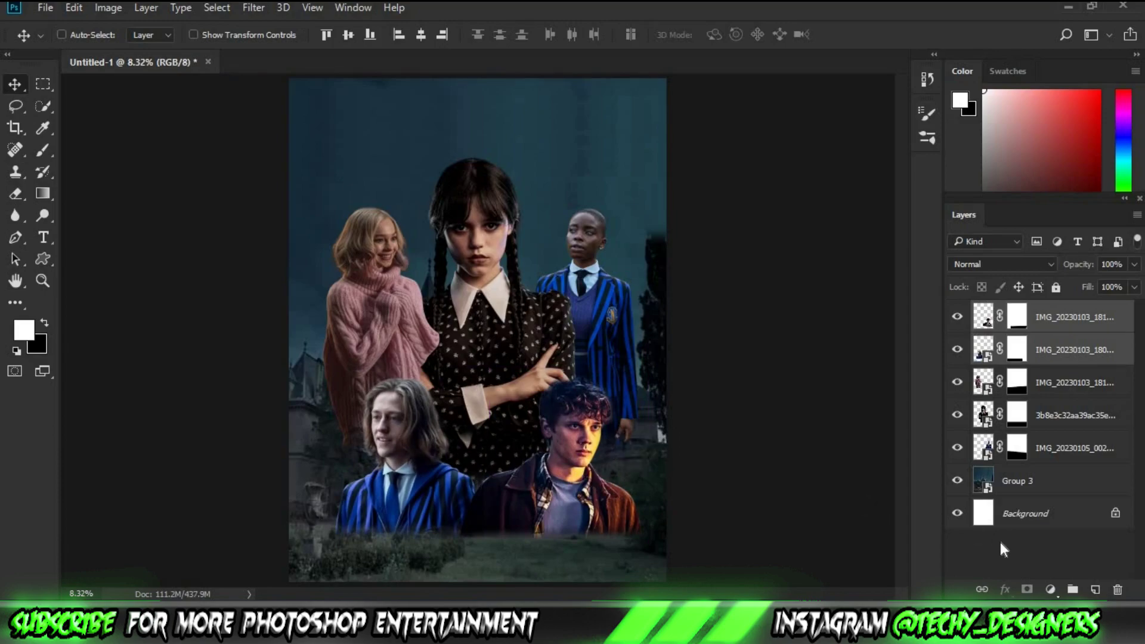
Shrink the two girls to about 93% and move them into place.
left_click(1074, 383)
left_click(1074, 448, "ctrl")
key("ctrl+t")
left_click_drag(328, 231, 337, 242)
left_click_drag(459, 292, 467, 303)
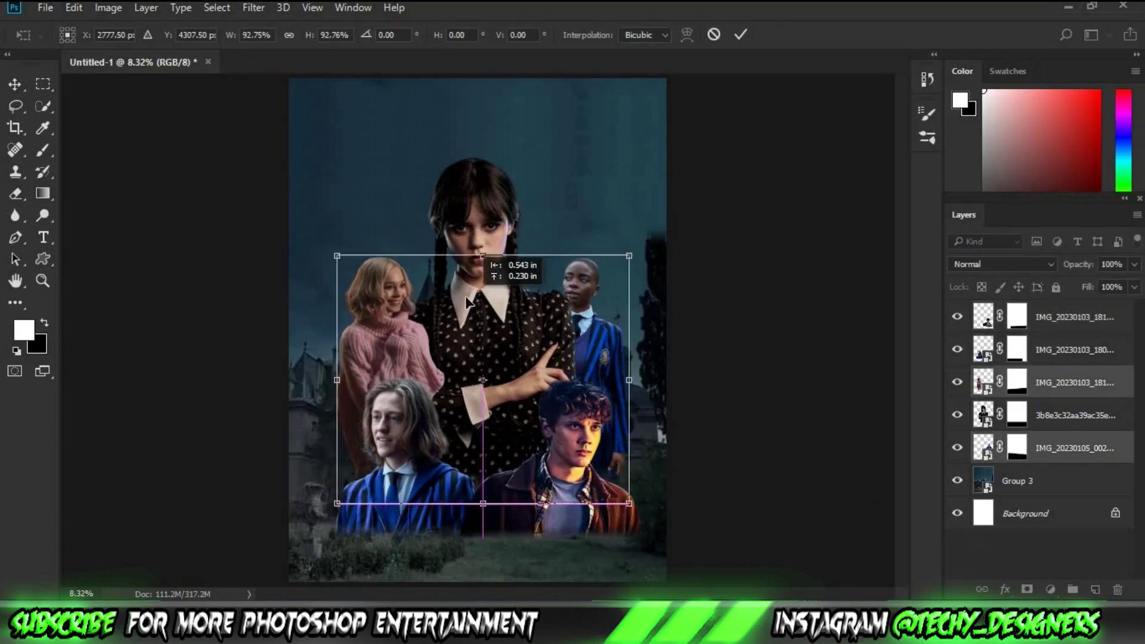
key("Return")
key("ctrl+minus")
Shrink and lower the two boys together.
left_click(1074, 316)
left_click(1074, 350, "shift")
key("ctrl+t")
left_click_drag(507, 418, 487, 416)
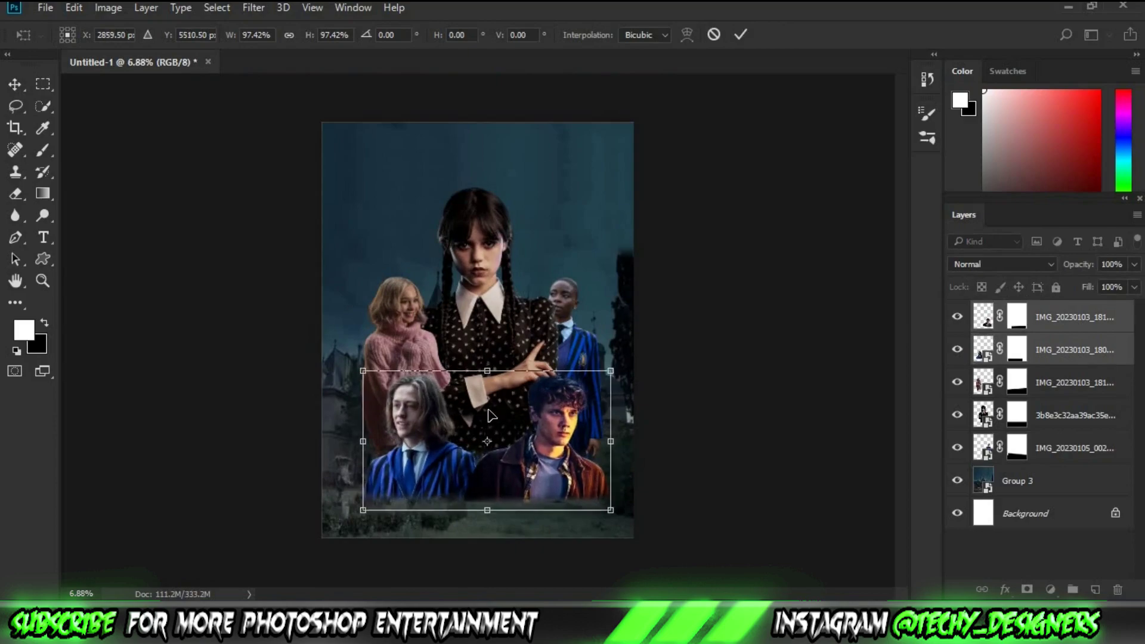
key("Return")
Scale Wednesday smaller and lower on the poster.
left_click(1073, 415)
key("ctrl+t")
left_click_drag(376, 179, 391, 206)
key("Return")
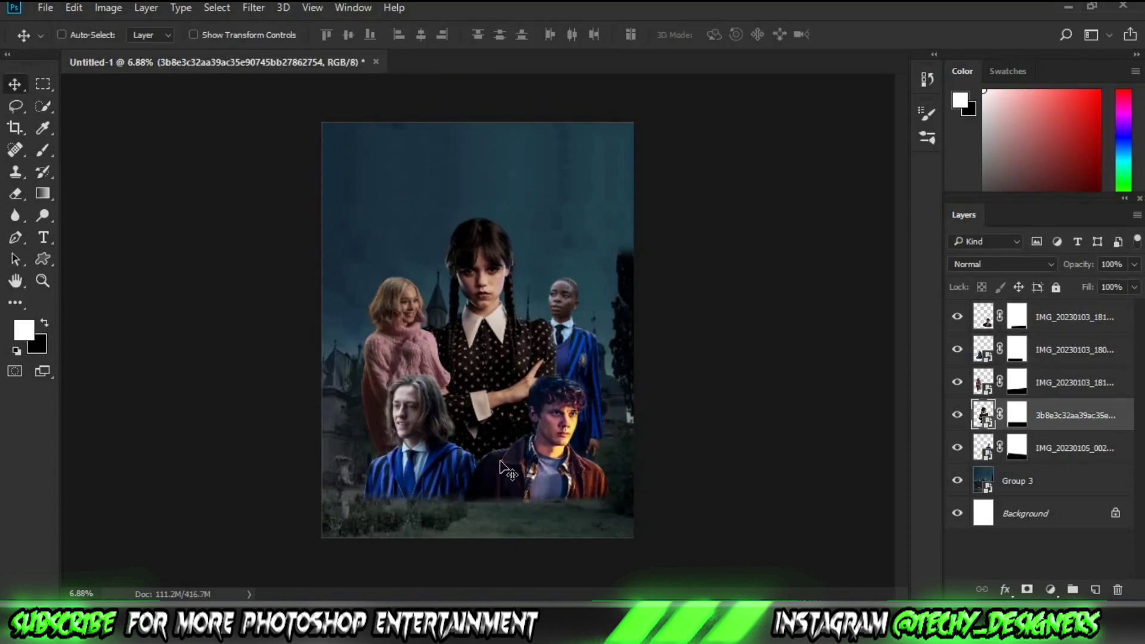
scroll(492, 477, "up", 2)
left_click(970, 448)
Colour-grade the blazer girl's layer with a Camera Raw filter.
scroll(674, 358, "up", 3)
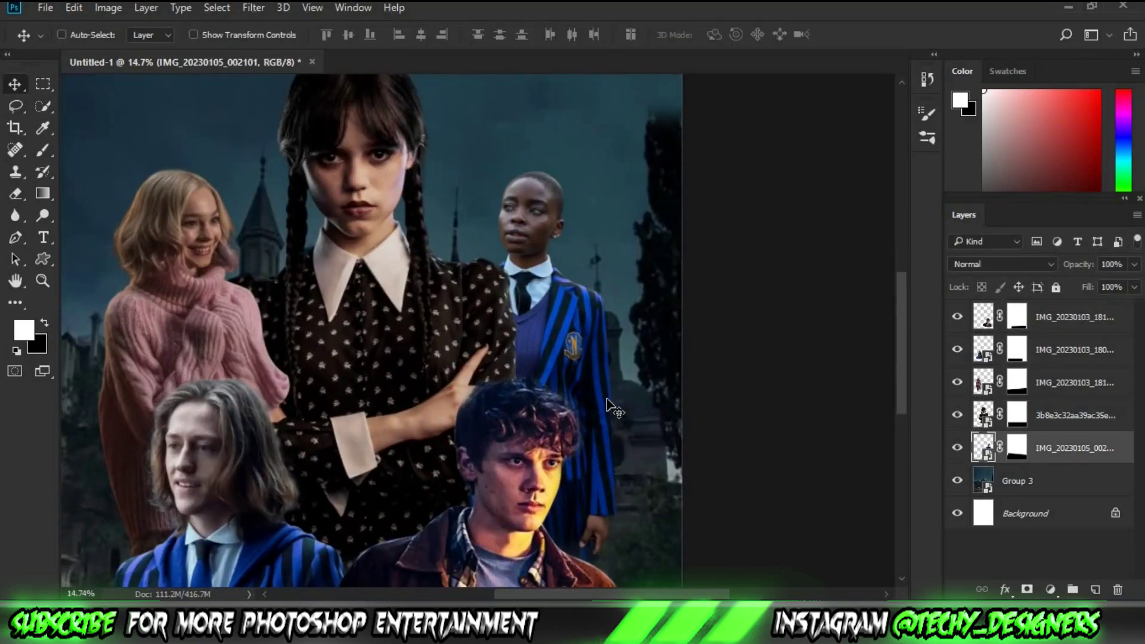
left_click(254, 7)
left_click(283, 105)
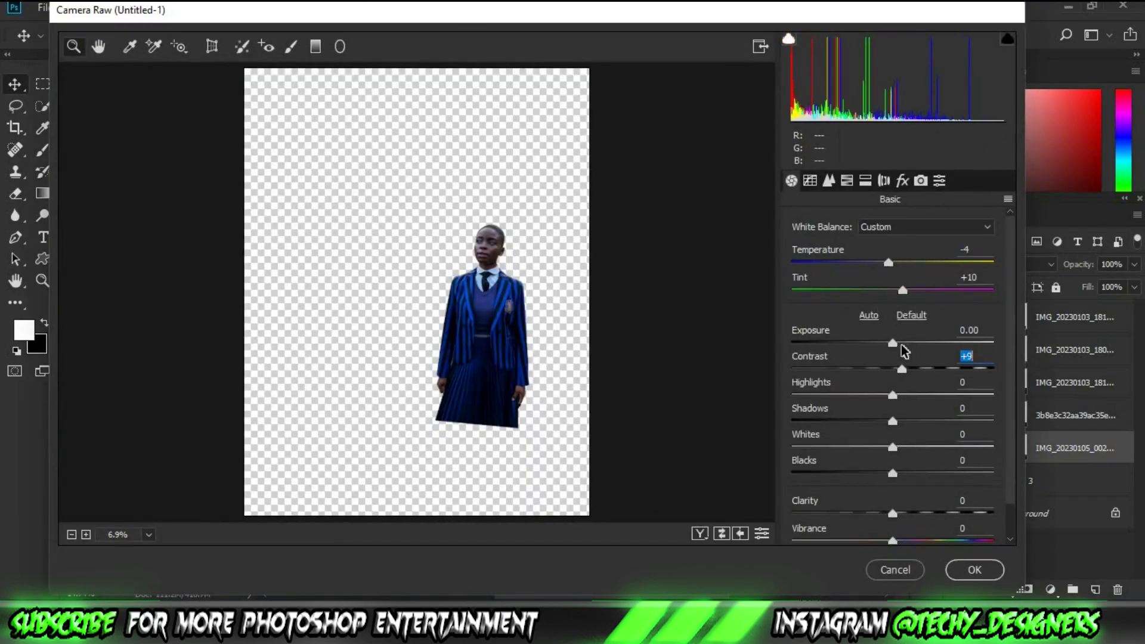
left_click_drag(893, 343, 896, 343)
left_click_drag(893, 395, 908, 395)
scroll(891, 476, "down", 1)
left_click(975, 569)
Colour-grade Wednesday's layer with its own Camera Raw filter.
left_click(1074, 415)
left_click(254, 7)
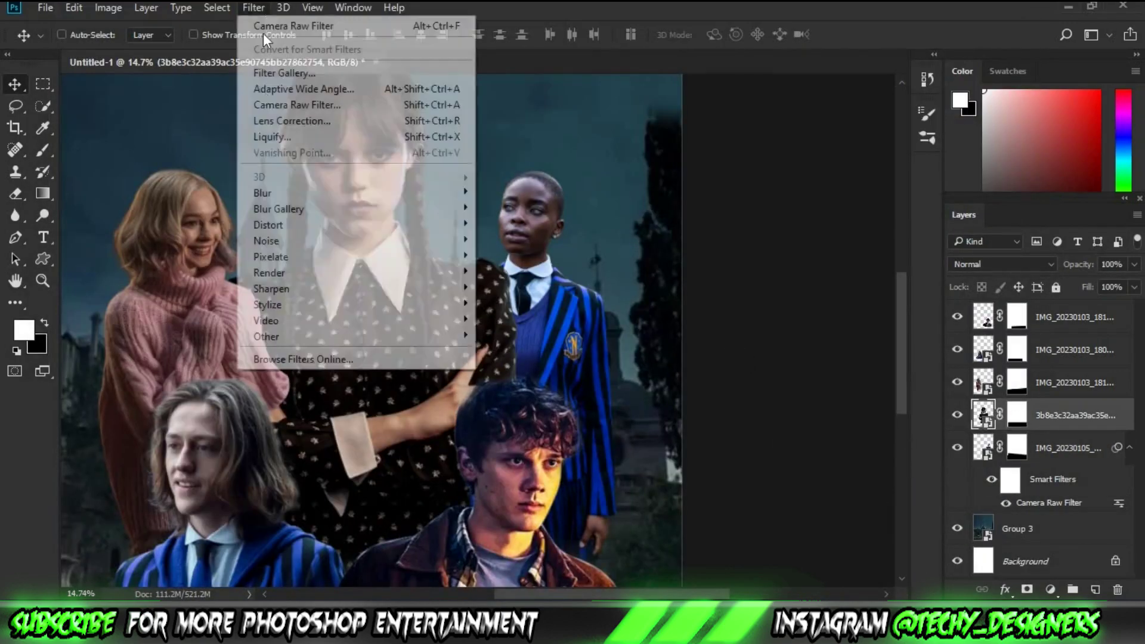
left_click(283, 105)
left_click_drag(895, 291, 904, 290)
left_click_drag(893, 343, 897, 343)
left_click_drag(892, 370, 902, 369)
left_click_drag(893, 395, 904, 395)
scroll(859, 454, "down", 1)
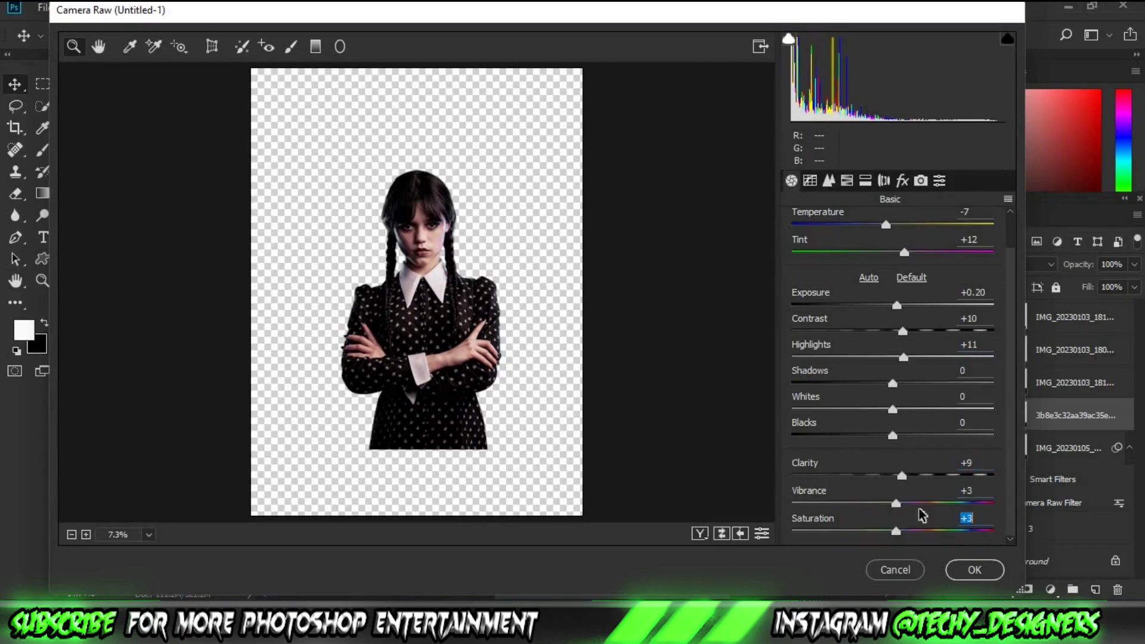
left_click(975, 570)
Colour-grade the pink-sweater girl's layer with a Camera Raw filter, including clarity.
left_click(1074, 383)
left_click(254, 7)
left_click(284, 103)
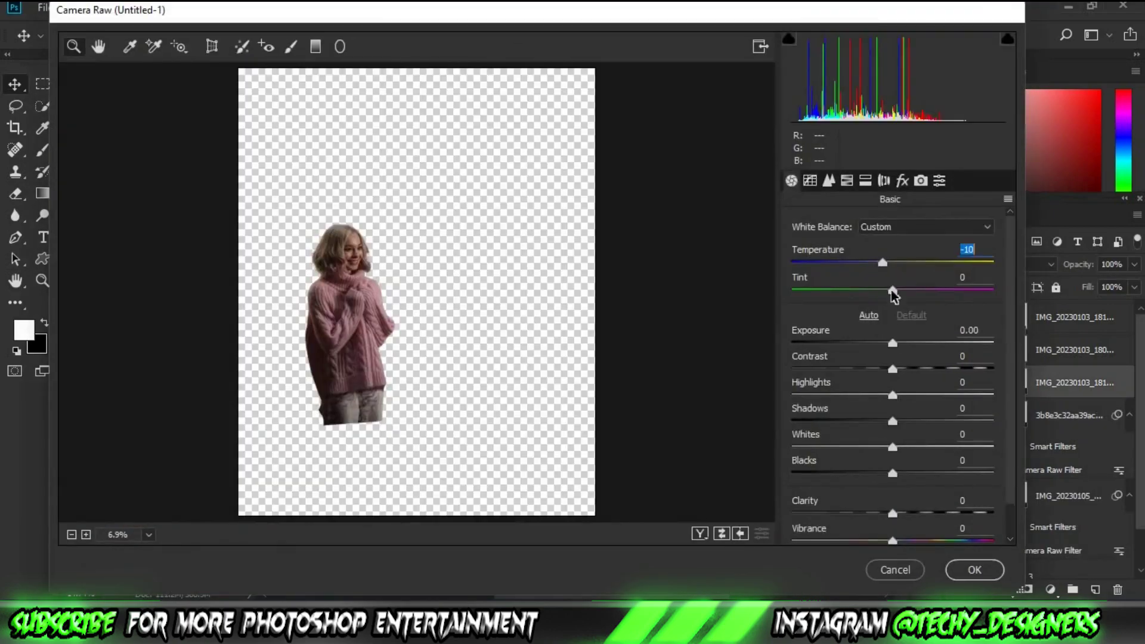
left_click_drag(892, 291, 902, 290)
left_click_drag(893, 343, 901, 343)
left_click_drag(893, 395, 901, 421)
scroll(893, 447, "down", 1)
left_click_drag(893, 475, 910, 476)
left_click(949, 564)
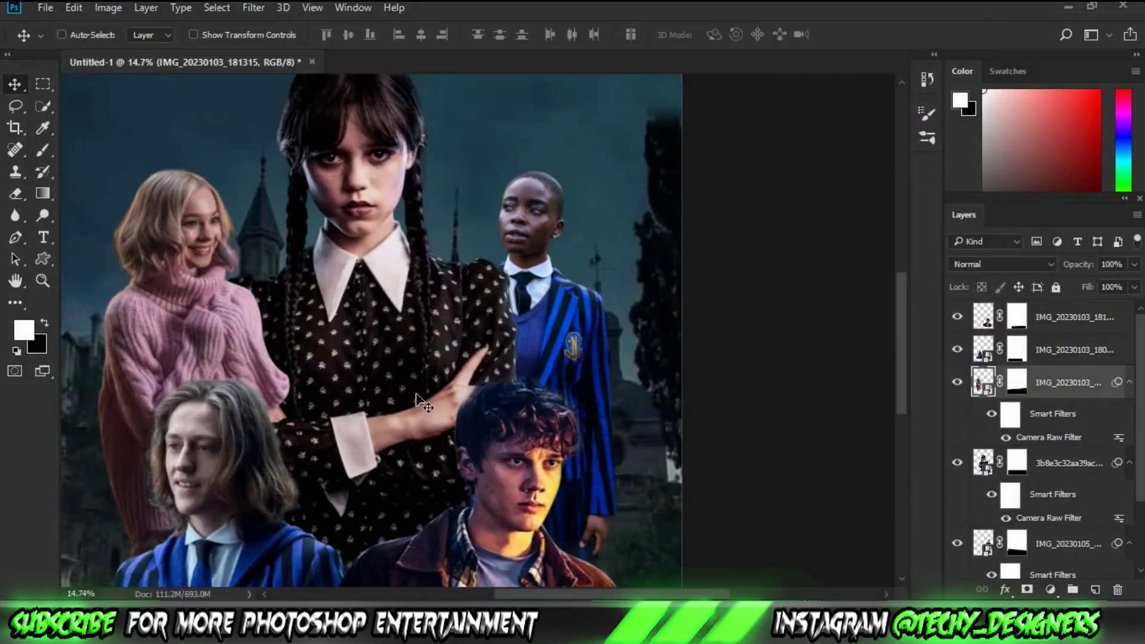
Colour-grade the long-haired boy's layer with a Camera Raw filter.
left_click(1073, 350)
left_click(253, 7)
left_click(283, 102)
left_click_drag(893, 368, 899, 368)
left_click_drag(893, 394, 902, 395)
scroll(902, 418, "down", 1)
left_click_drag(892, 475, 907, 475)
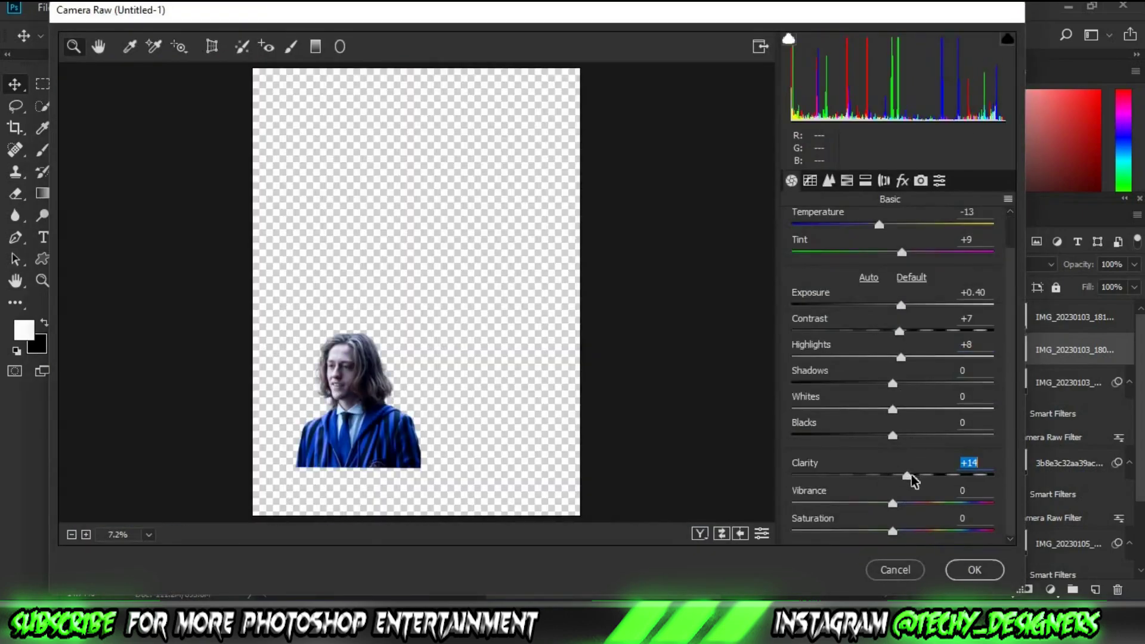
left_click(974, 570)
Colour-grade the brown-jacket boy's layer with a Camera Raw filter.
left_click(1073, 317)
left_click(254, 7)
left_click(284, 103)
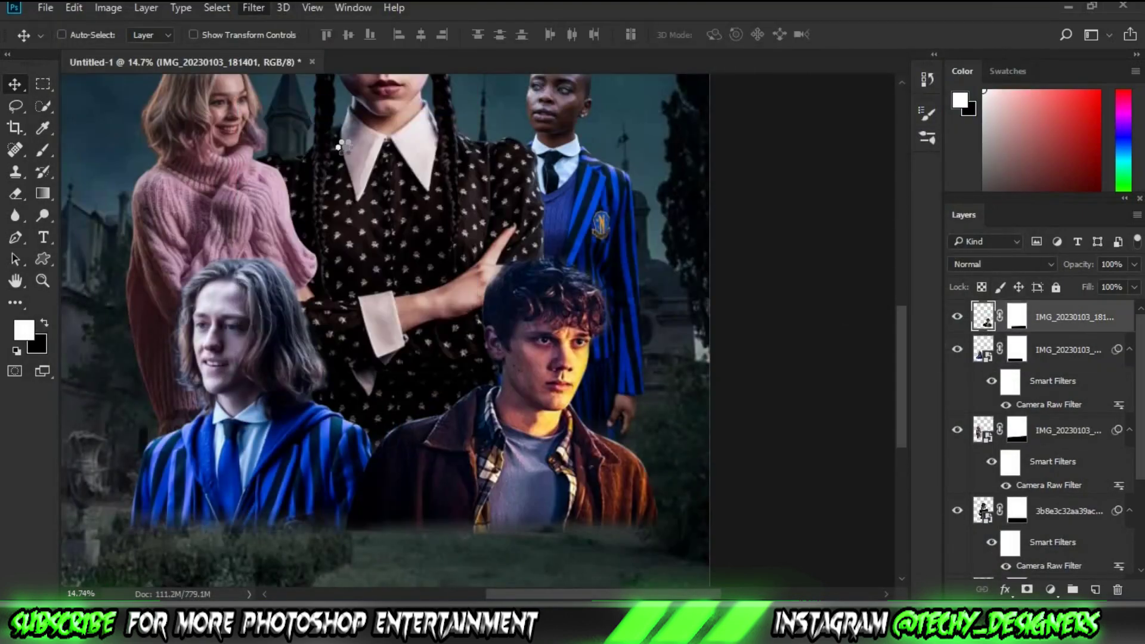
scroll(895, 427, "down", 1)
left_click_drag(893, 475, 907, 476)
left_click_drag(893, 503, 908, 503)
left_click(975, 570)
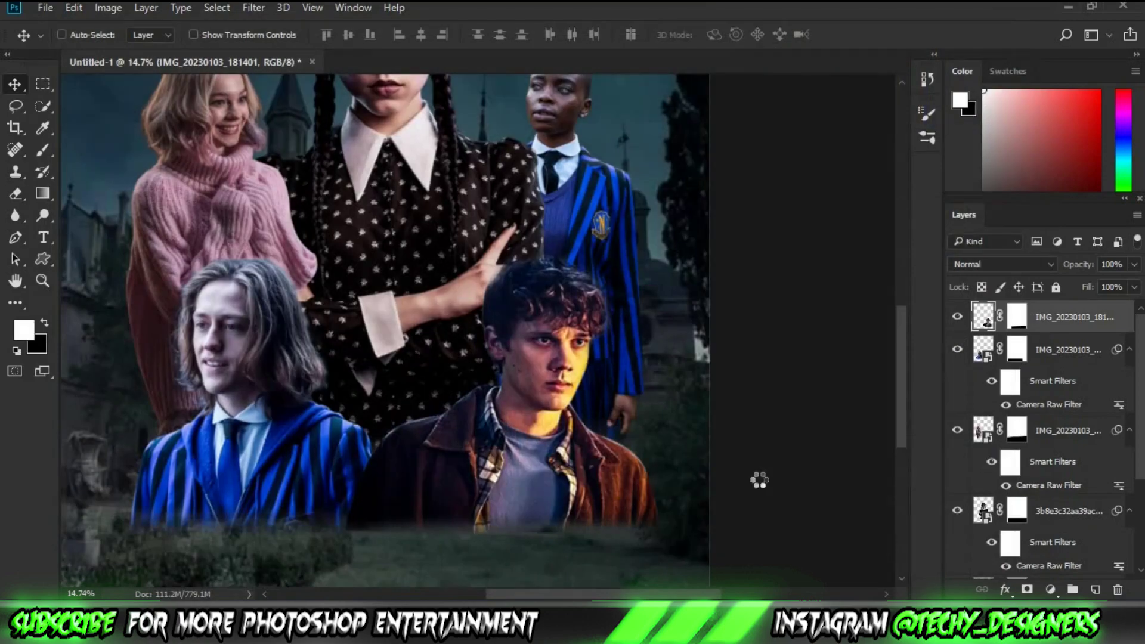
Reapply Camera Raw to the brown-jacket boy for an extra tint adjustment.
scroll(553, 474, "up", 2)
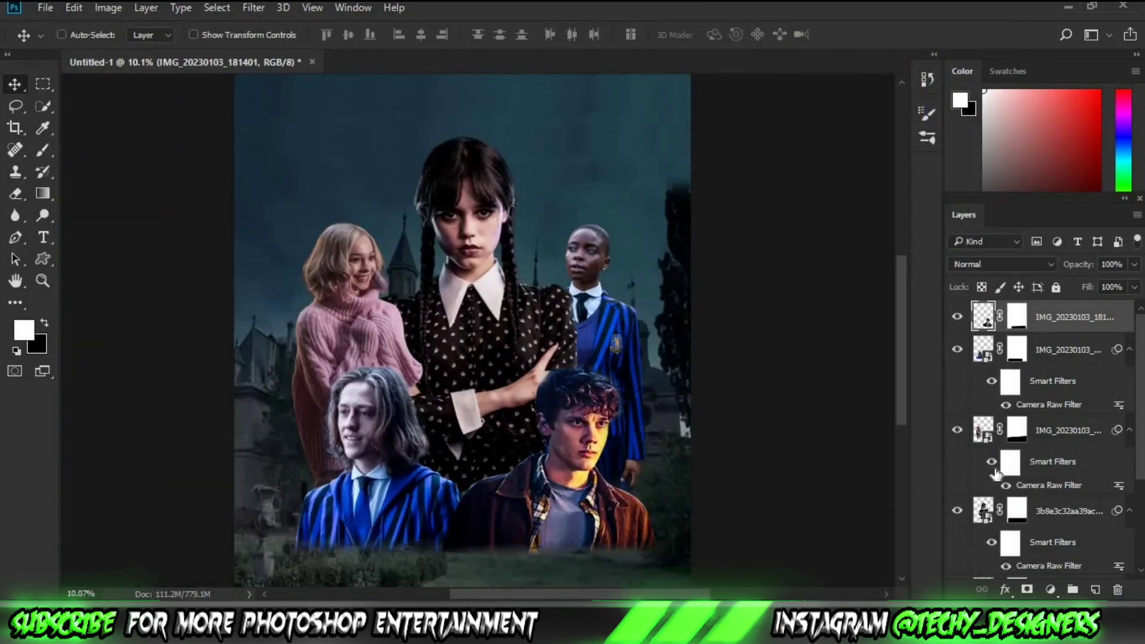
left_click(254, 7)
left_click(283, 103)
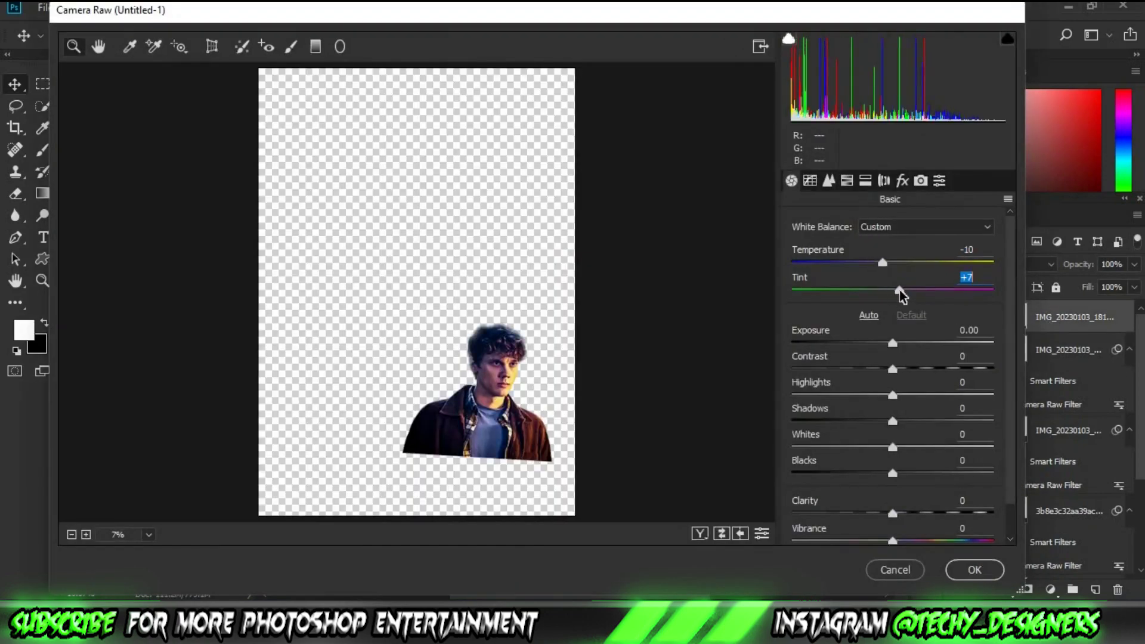
key("Return")
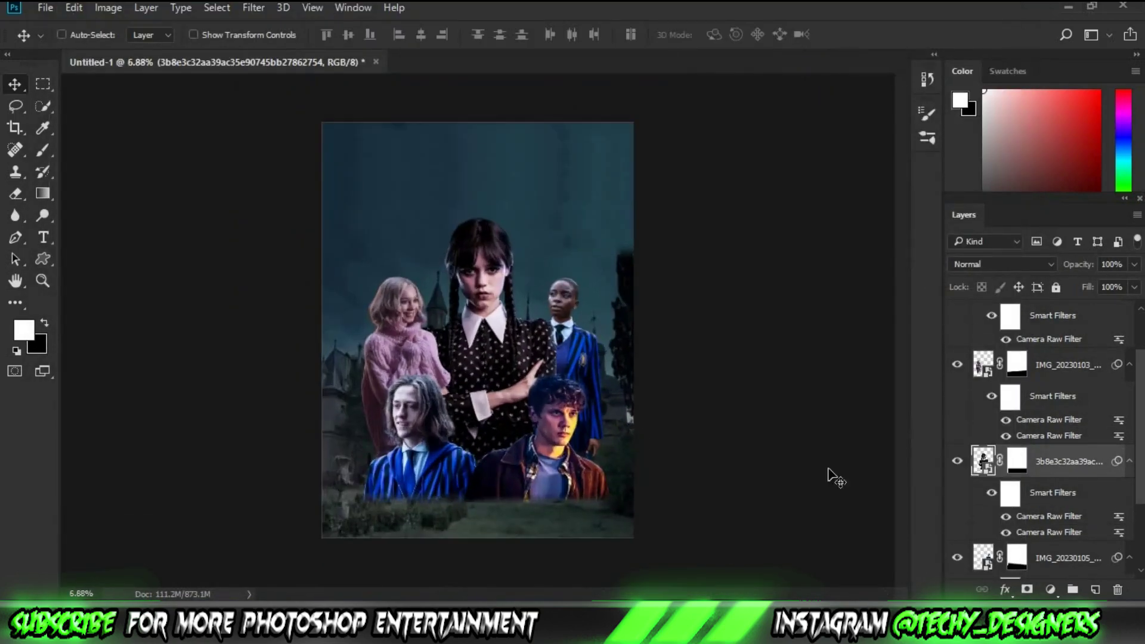
Group all the cast layers together and fit the whole composition in view.
left_click(1048, 465, "shift")
key("ctrl+g")
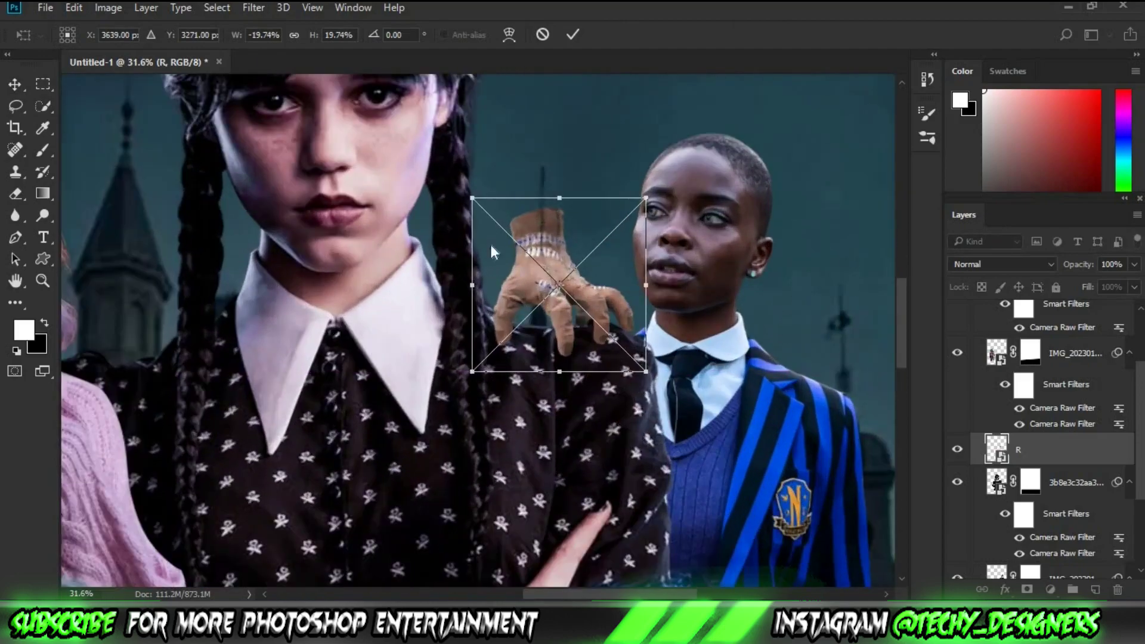
key("ctrl+0")
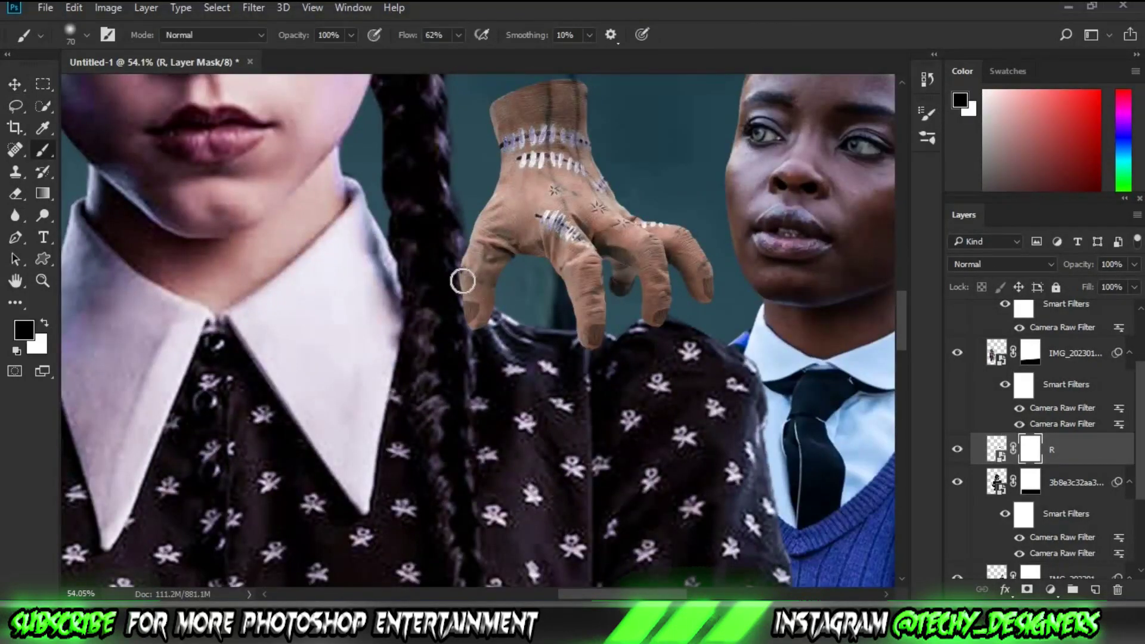
scroll(462, 281, "up", 1)
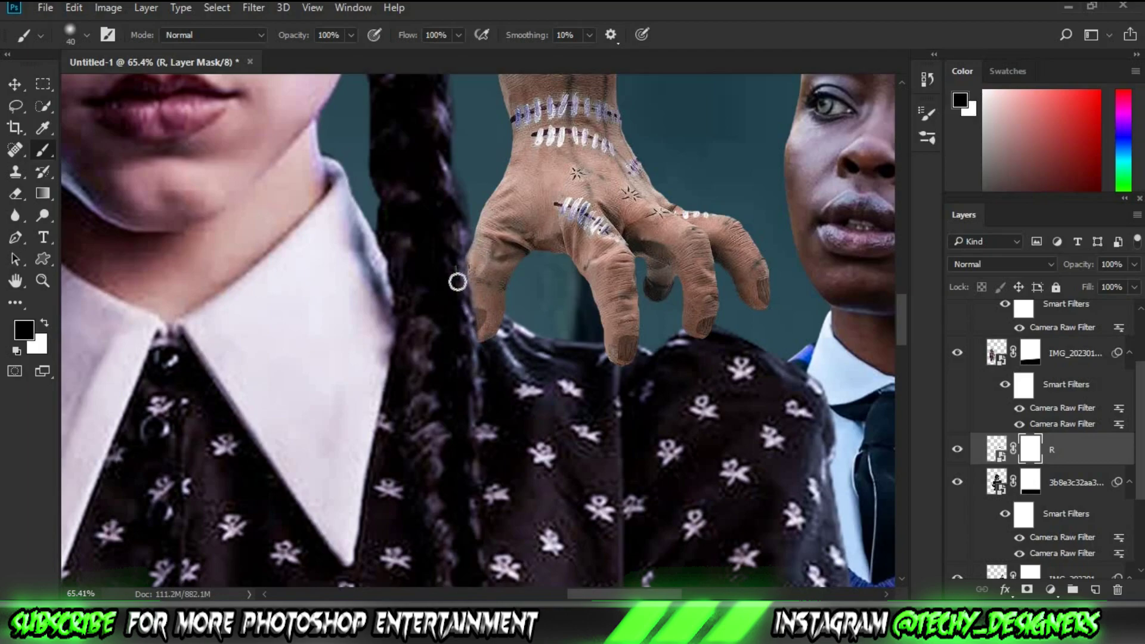
scroll(477, 298, "up", 2)
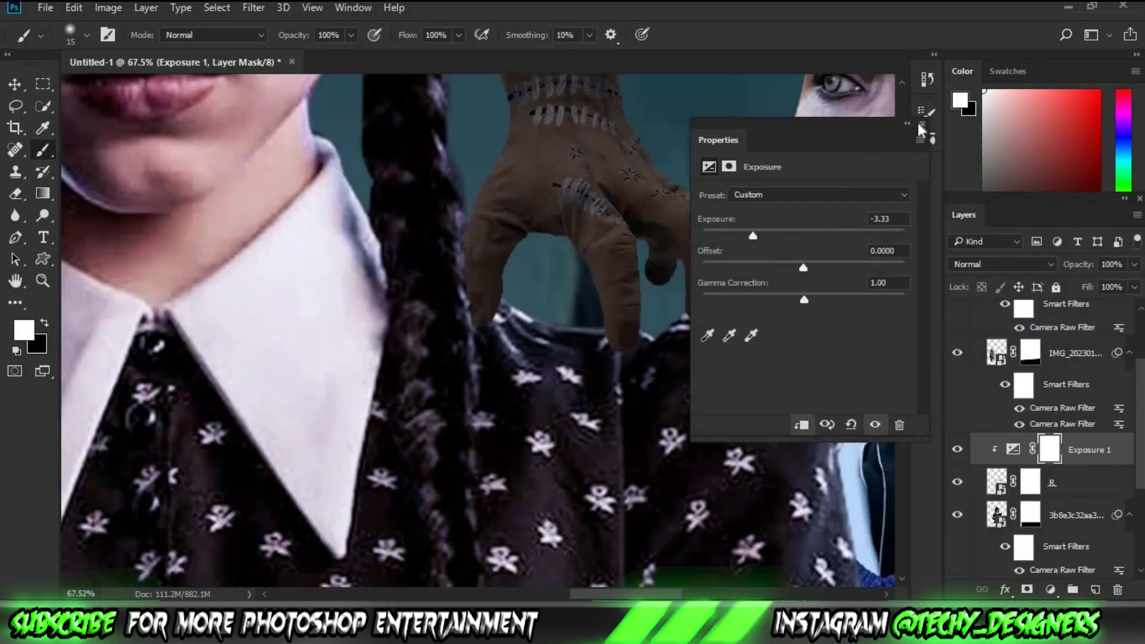
Invert the Exposure 1 mask to hide its darkening and shrink the brush.
left_click(921, 126)
key("ctrl+i")
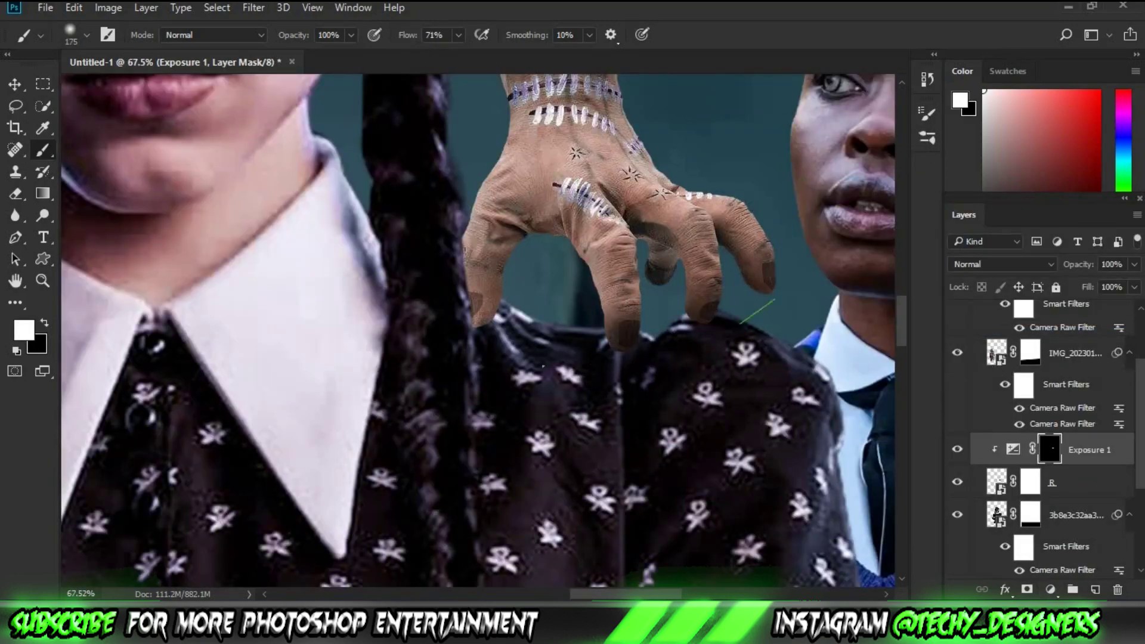
key("bracketleft")
key("bracketleft")
key("bracketleft")
scroll(605, 236, "up", 2)
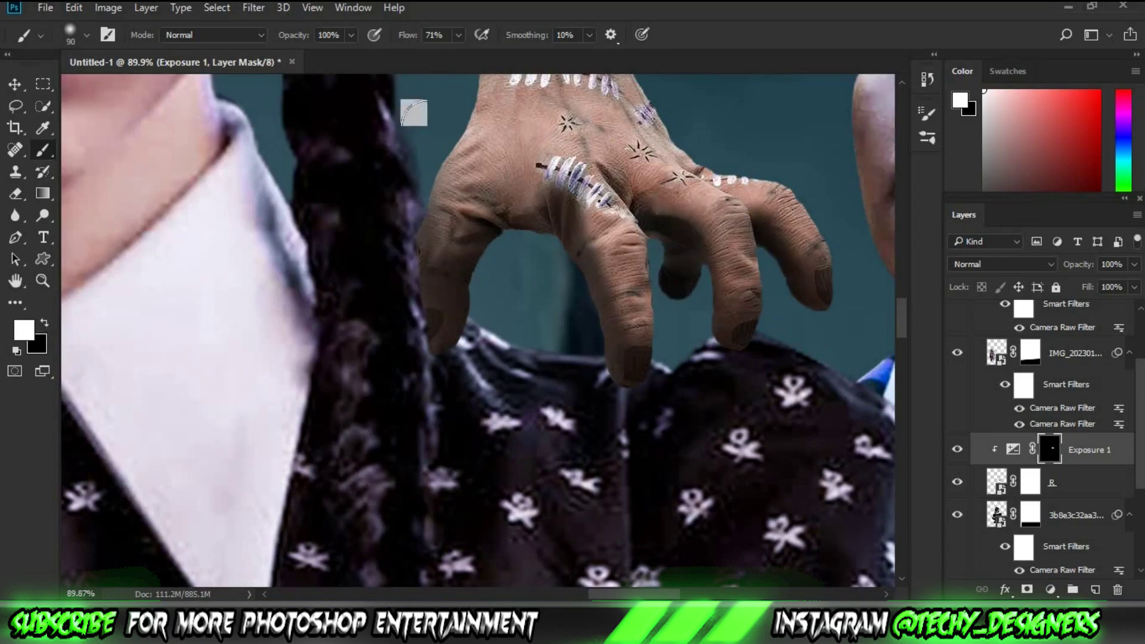
scroll(414, 112, "up", 3)
left_click(928, 137)
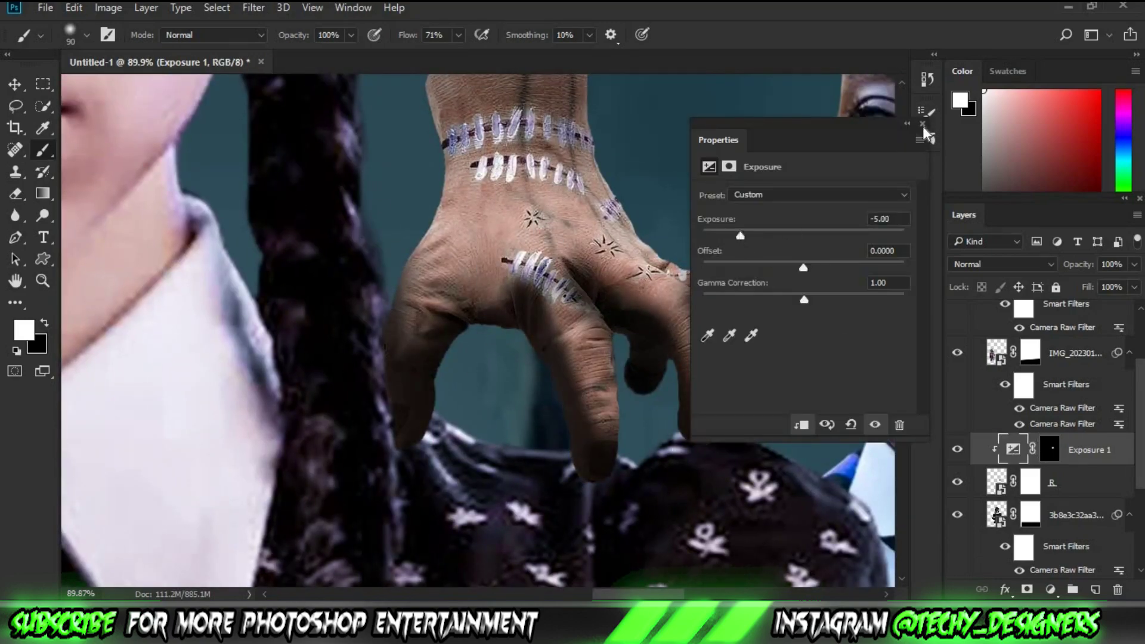
scroll(593, 453, "down", 3)
scroll(592, 452, "up", 2)
scroll(478, 334, "down", 3)
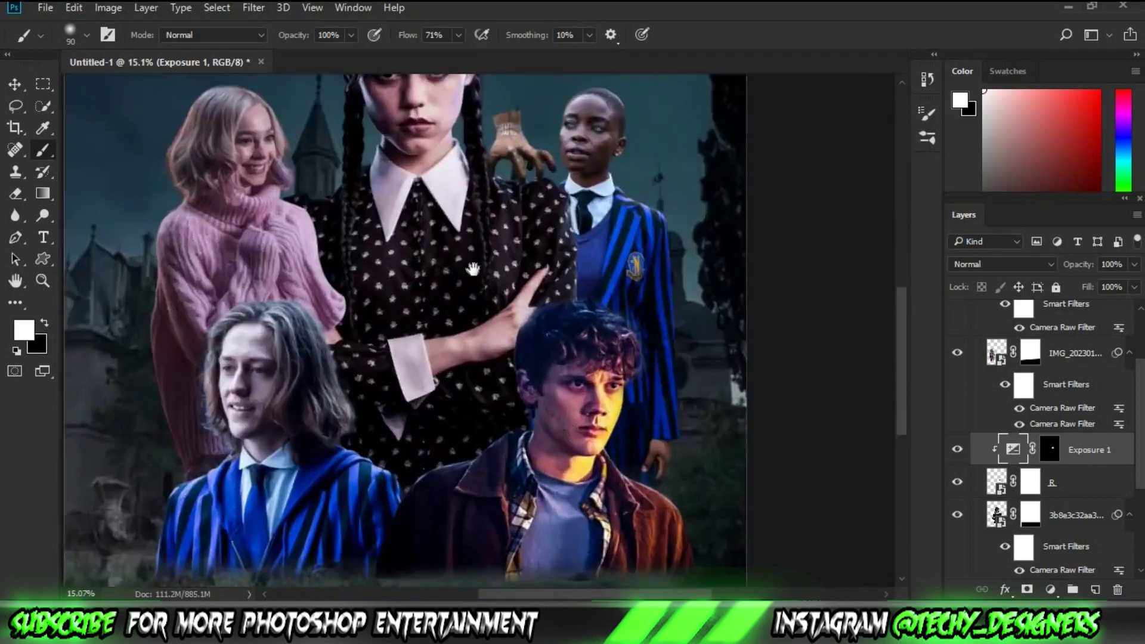
scroll(477, 334, "up", 5)
Add a black-masked Hue/Saturation adjustment above hand layer R and paint it in.
left_click(1068, 482)
left_click(1050, 590)
left_click(1010, 385)
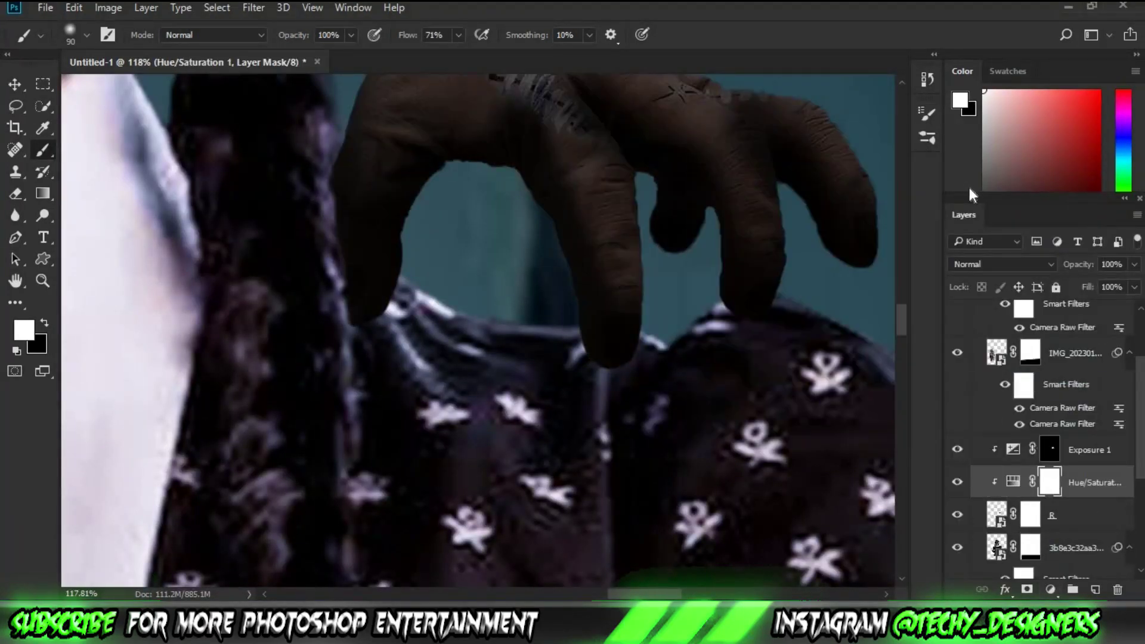
key("ctrl+i")
left_click_drag(652, 256, 408, 322)
scroll(140, 391, "down", 1)
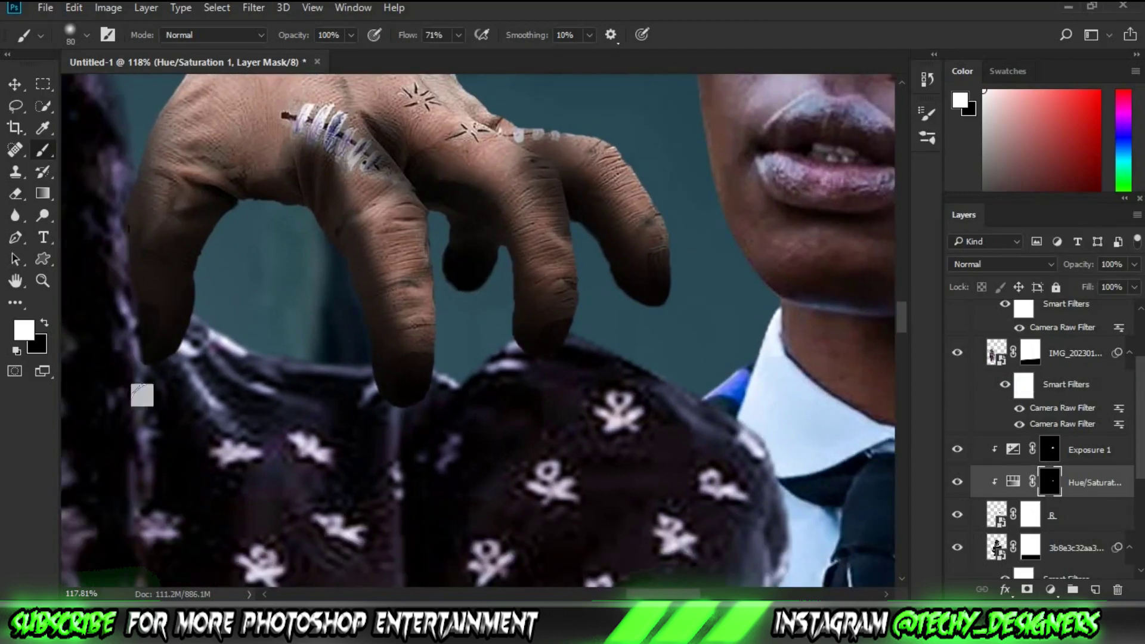
scroll(486, 320, "down", 1)
scroll(531, 289, "down", 2)
scroll(580, 478, "down", 1)
scroll(580, 477, "up", 2)
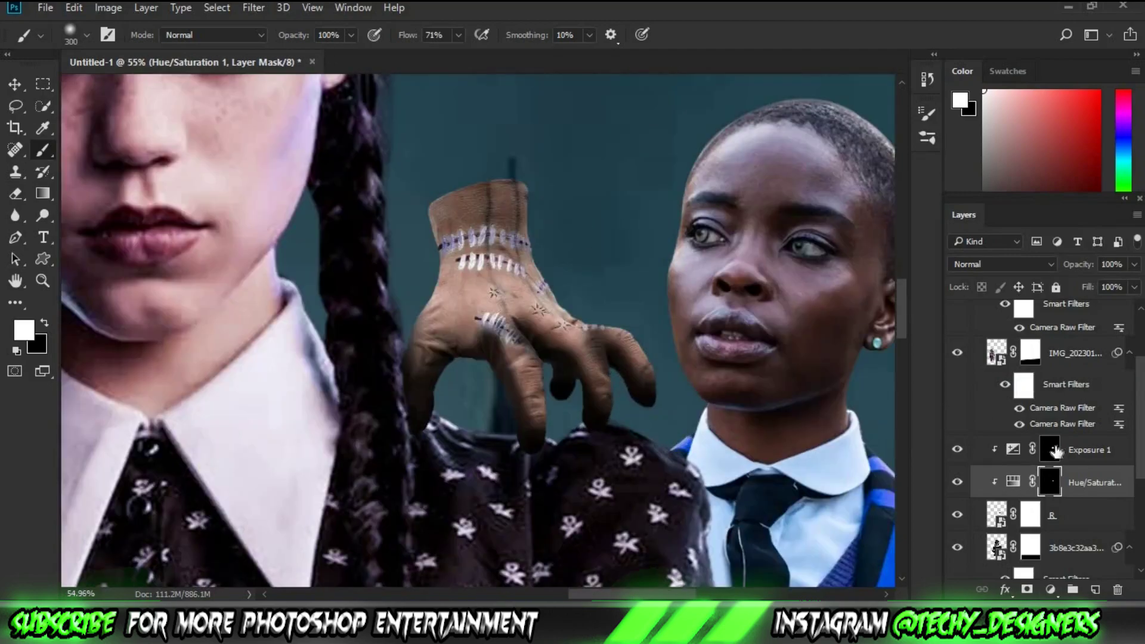
left_click(1050, 450)
scroll(644, 441, "down", 3)
scroll(537, 358, "up", 2)
Cool the hand layer with a Camera Raw filter: Temperature -17, Tint +7.
left_click(969, 516)
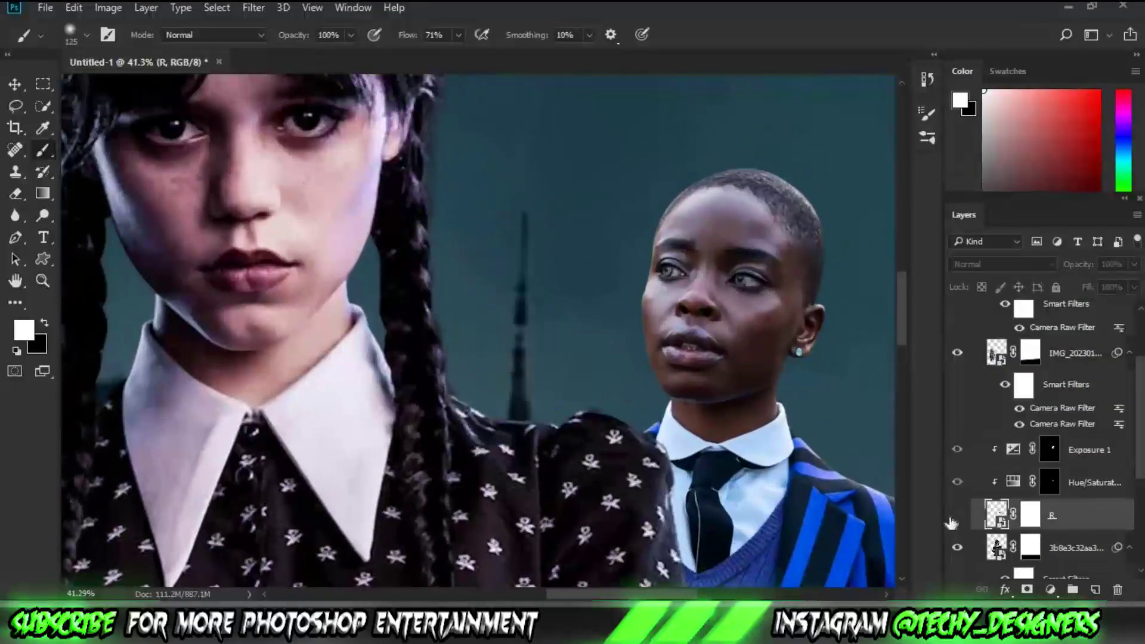
left_click(254, 8)
left_click(281, 105)
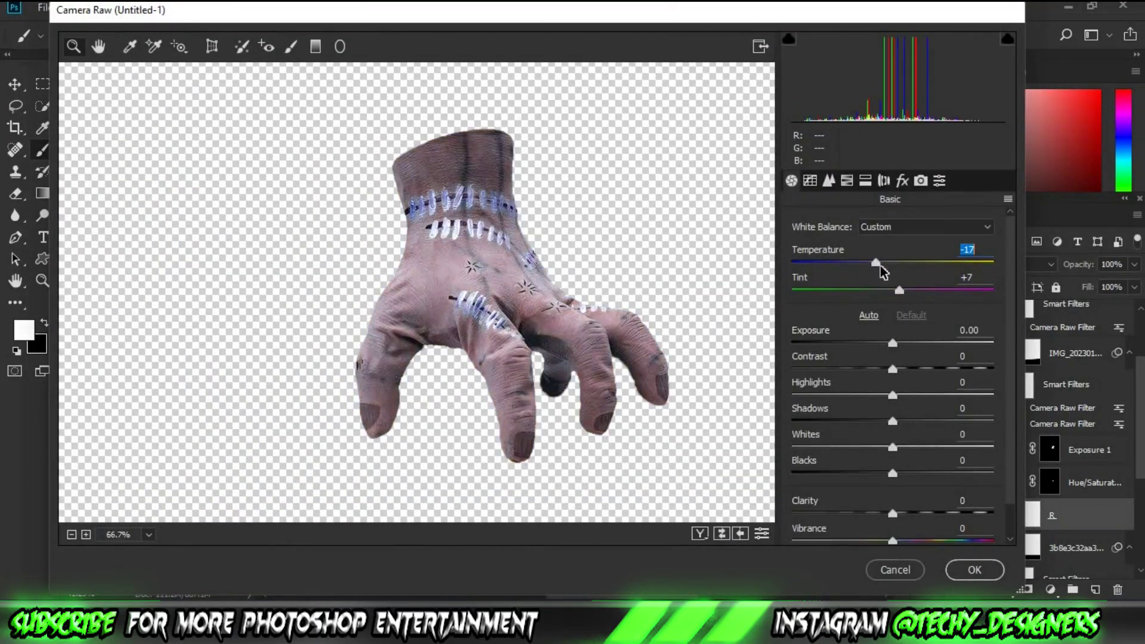
left_click_drag(880, 266, 876, 267)
left_click_drag(893, 343, 891, 344)
scroll(877, 466, "down", 1)
key("Return")
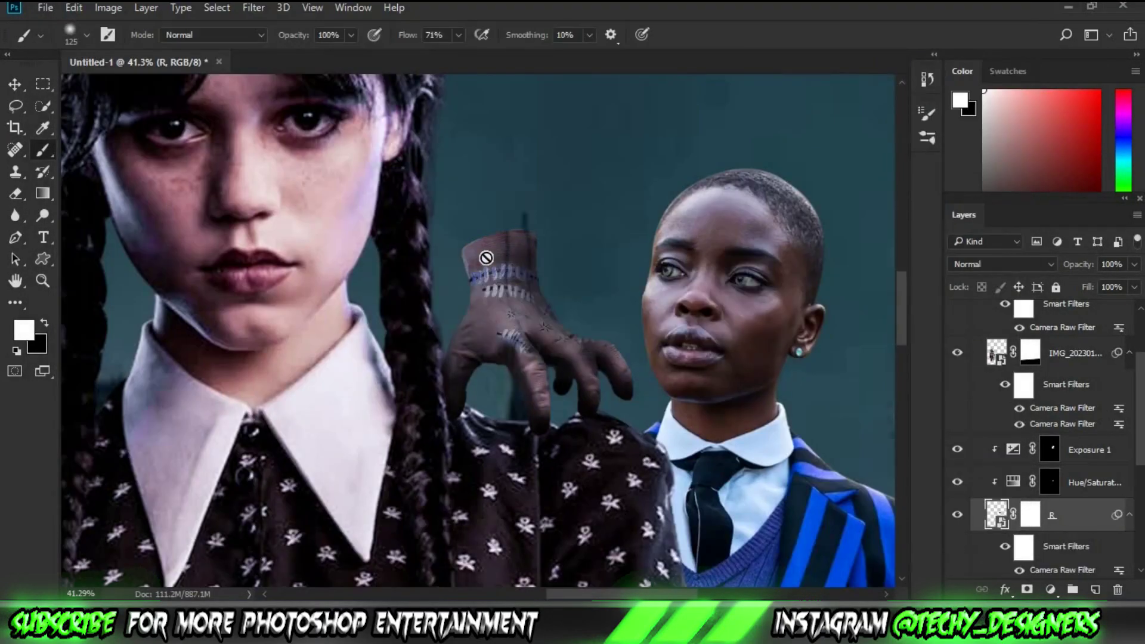
Paint a soft black shadow under the hand's fingers on a new empty layer.
scroll(647, 458, "up", 1)
key("ctrl+shift+alt+n")
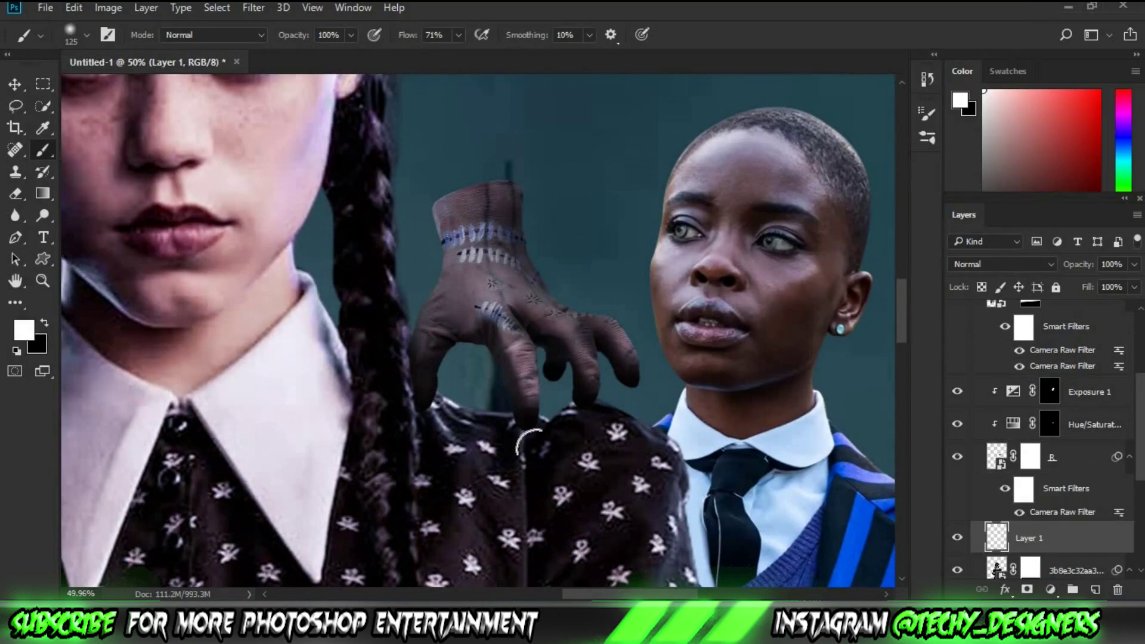
left_click(86, 34)
key("Return")
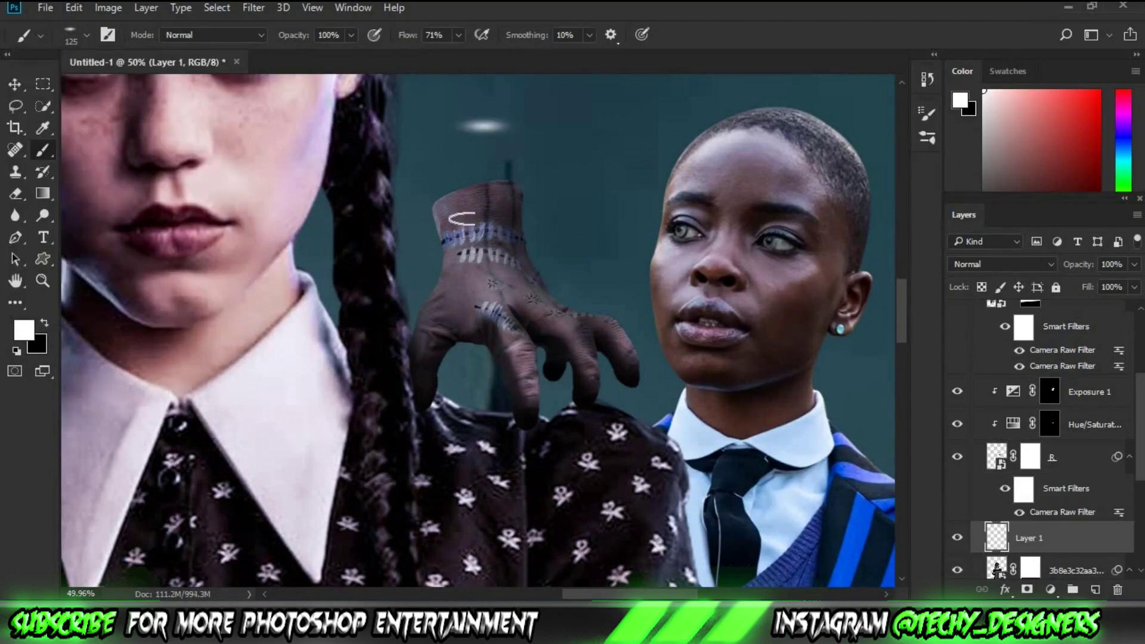
key("x")
scroll(567, 390, "up", 5, "alt")
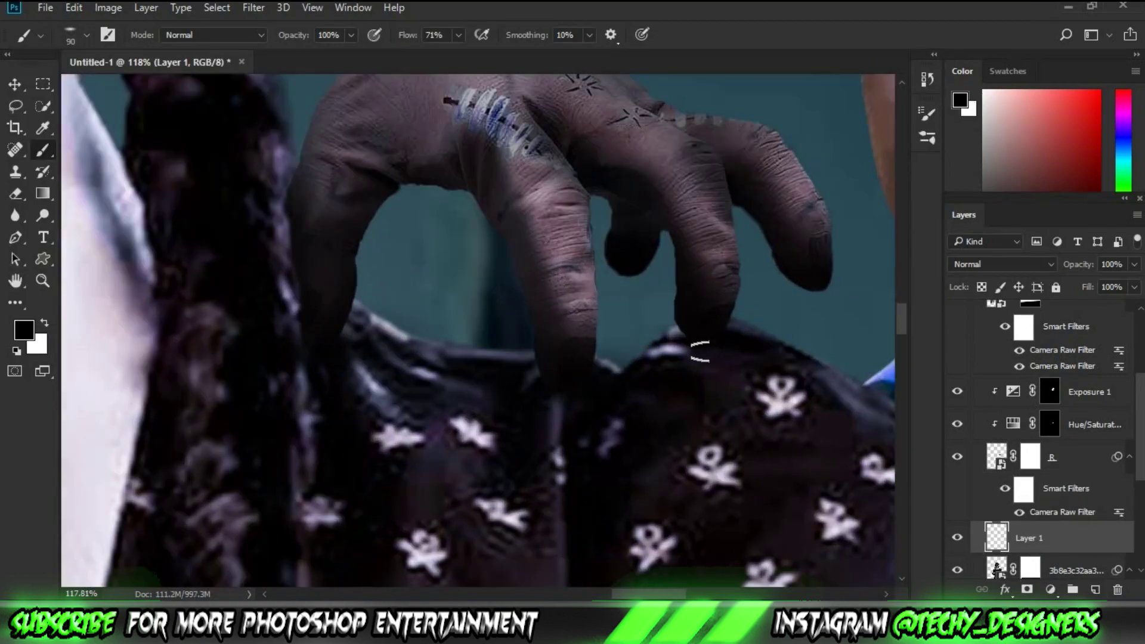
left_click(87, 35)
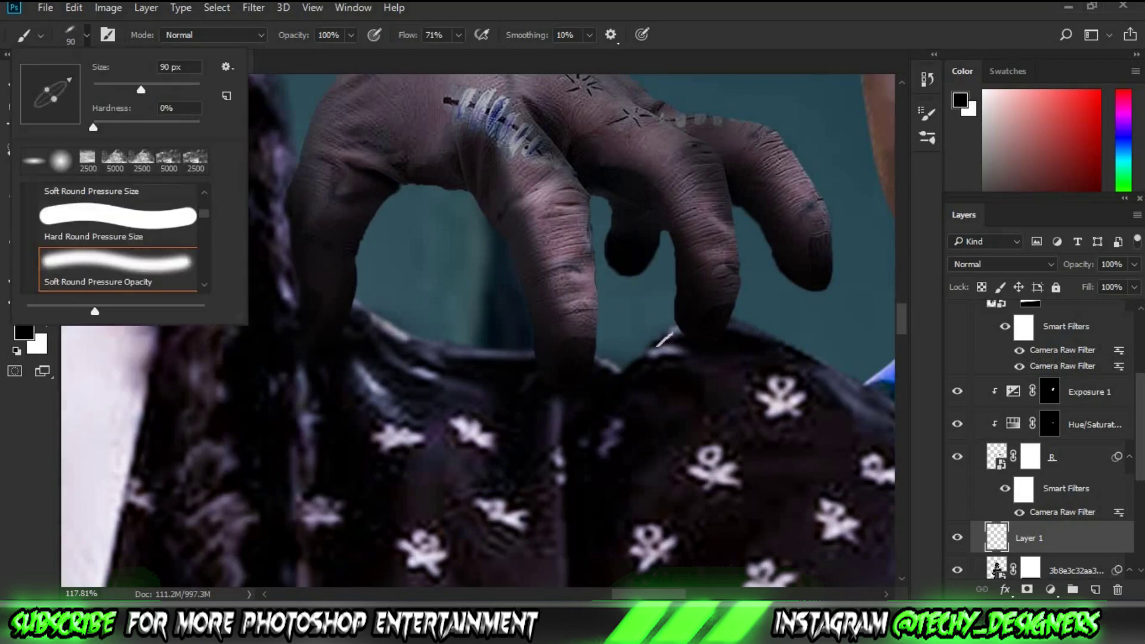
key("Return")
scroll(507, 374, "down", 5, "alt")
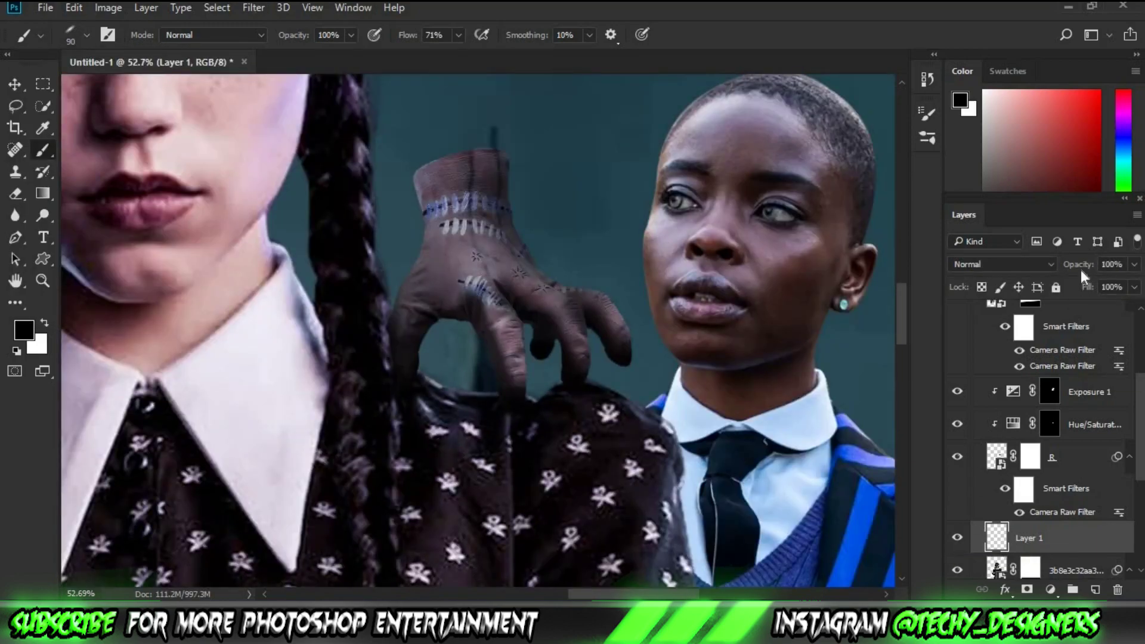
Transform the painted shadow into place and rename the shadow layer.
key("ctrl+t")
key("Return")
scroll(525, 406, "up", 3, "alt")
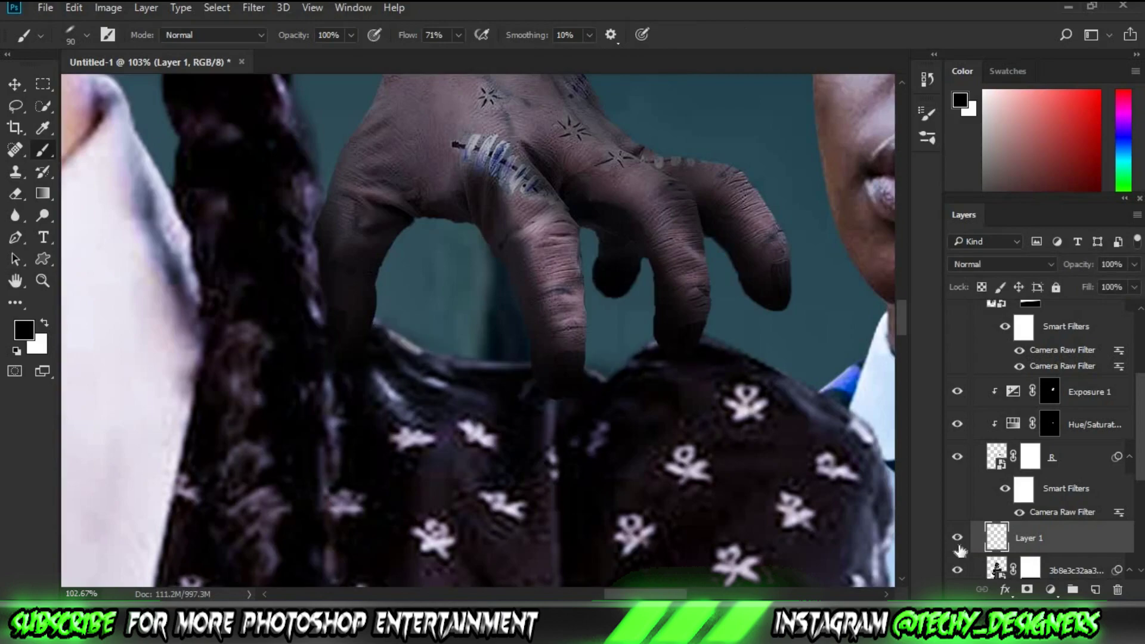
key("ctrl+0")
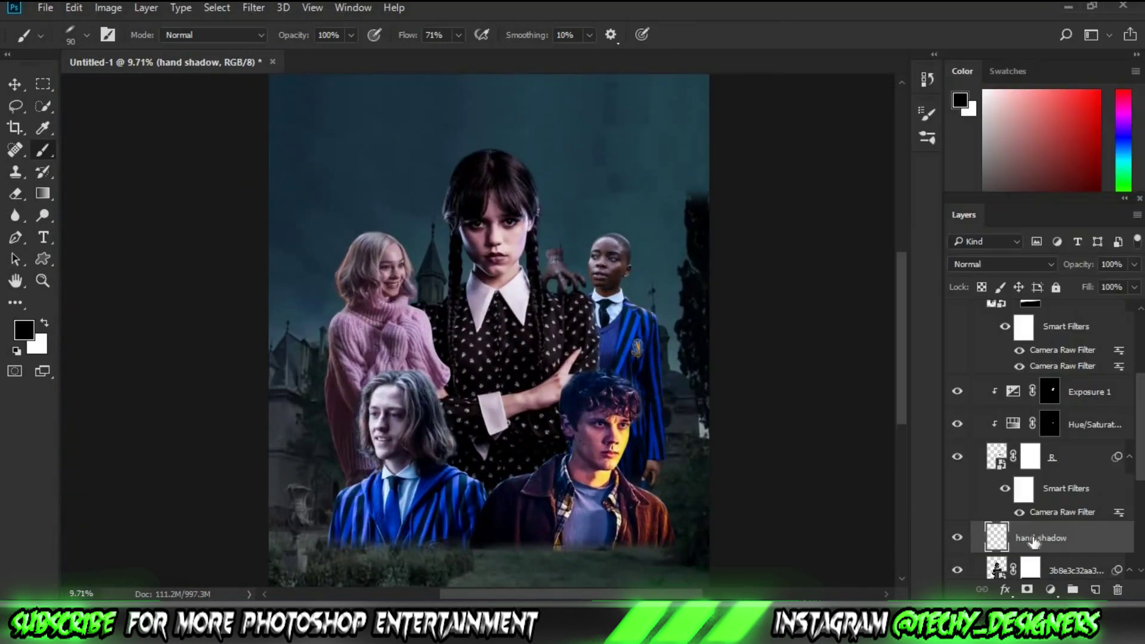
key("Return")
Rotate the right girl's photo layer by about 4.73 degrees.
left_click(1033, 463)
type("thigh")
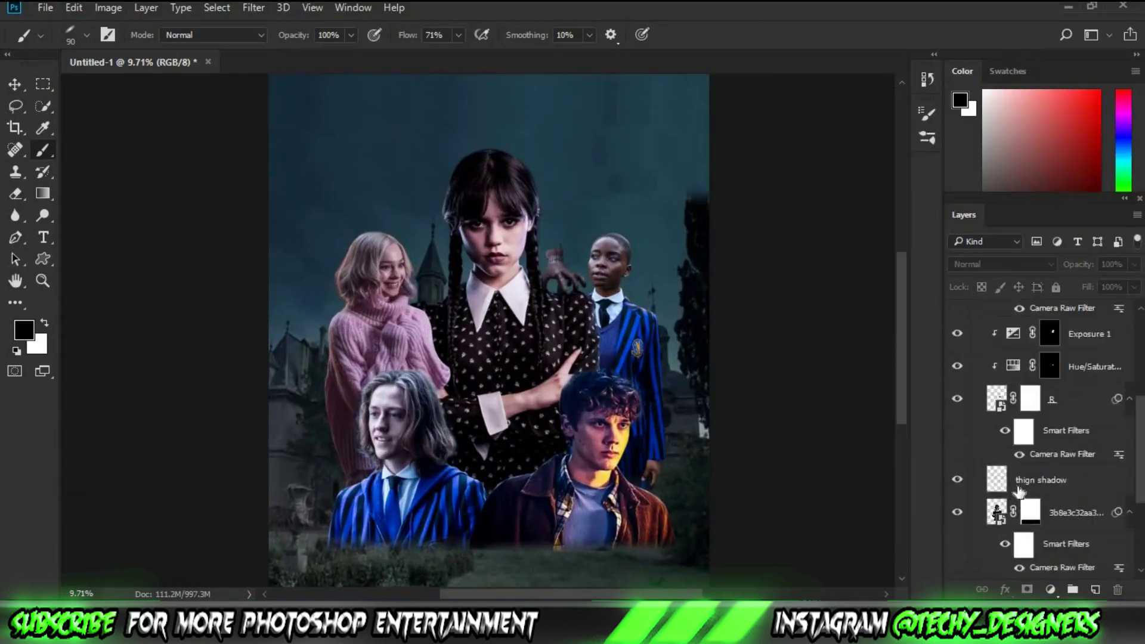
key("v")
key("ctrl+t")
left_click_drag(714, 269, 722, 278)
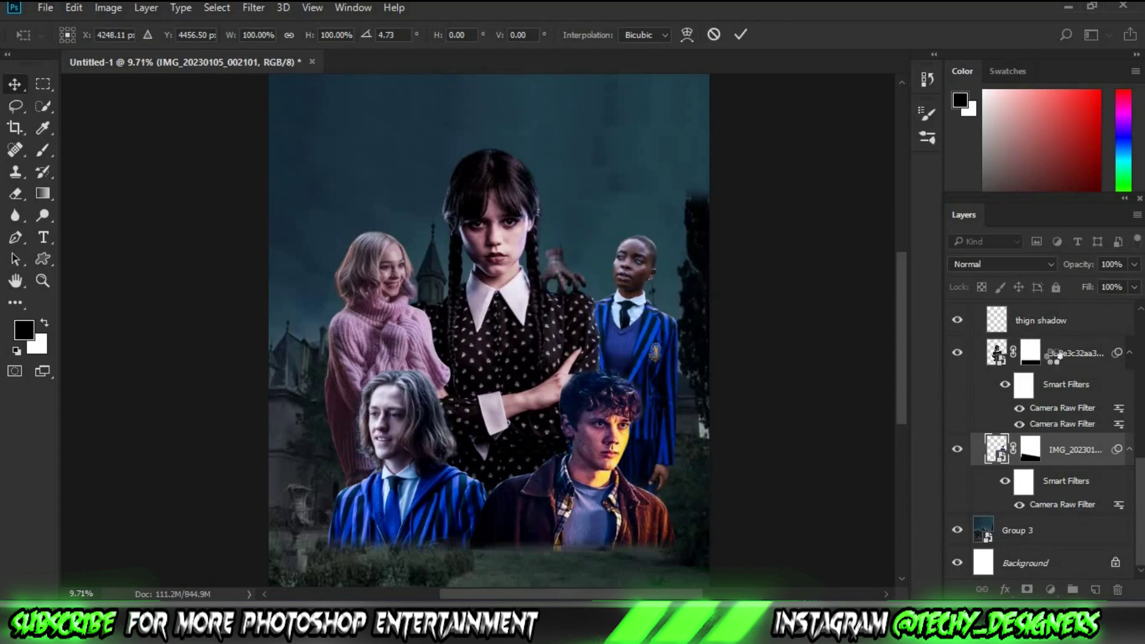
key("Return")
Group the character layers into a 'characters' group and resize the group.
left_click(1006, 450, "shift")
key("ctrl+g")
key("ctrl+t")
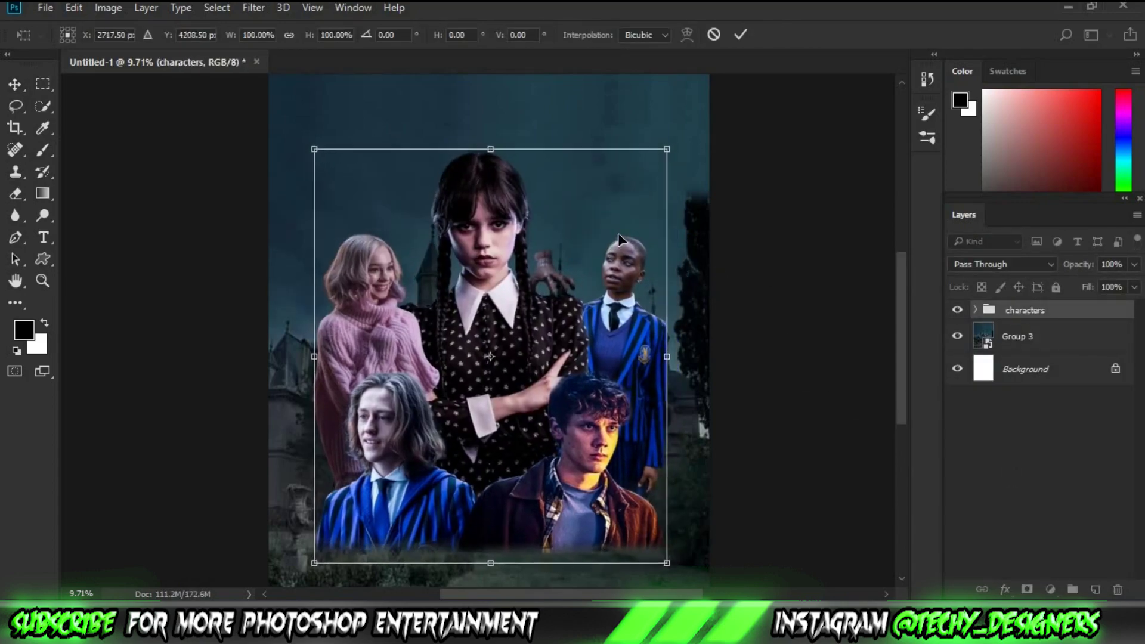
scroll(422, 291, "down", 1)
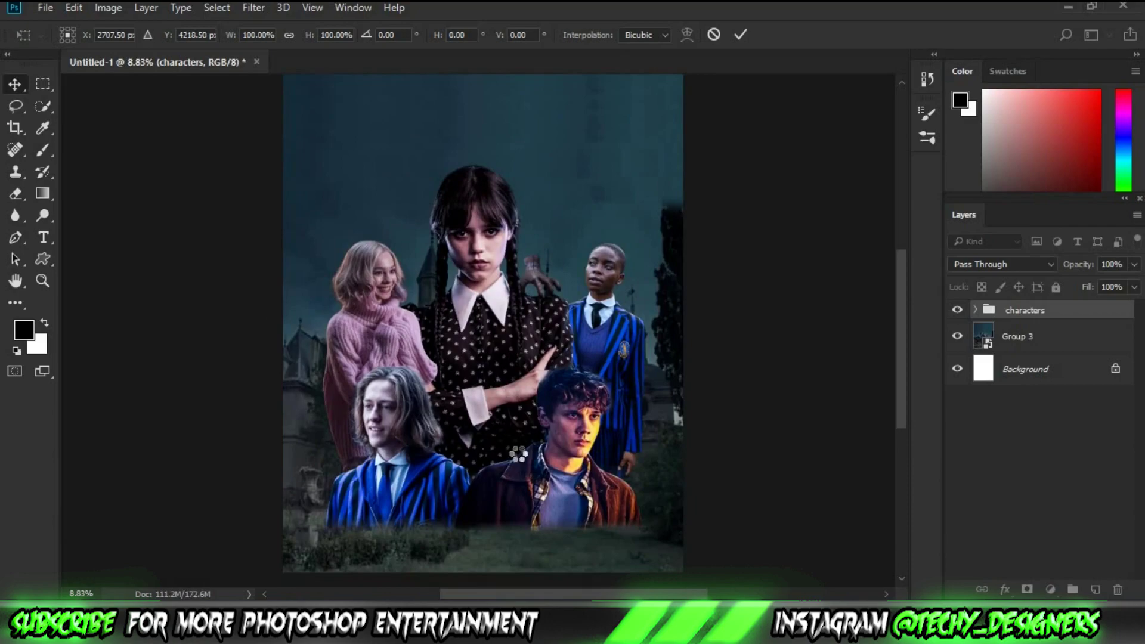
key("Return")
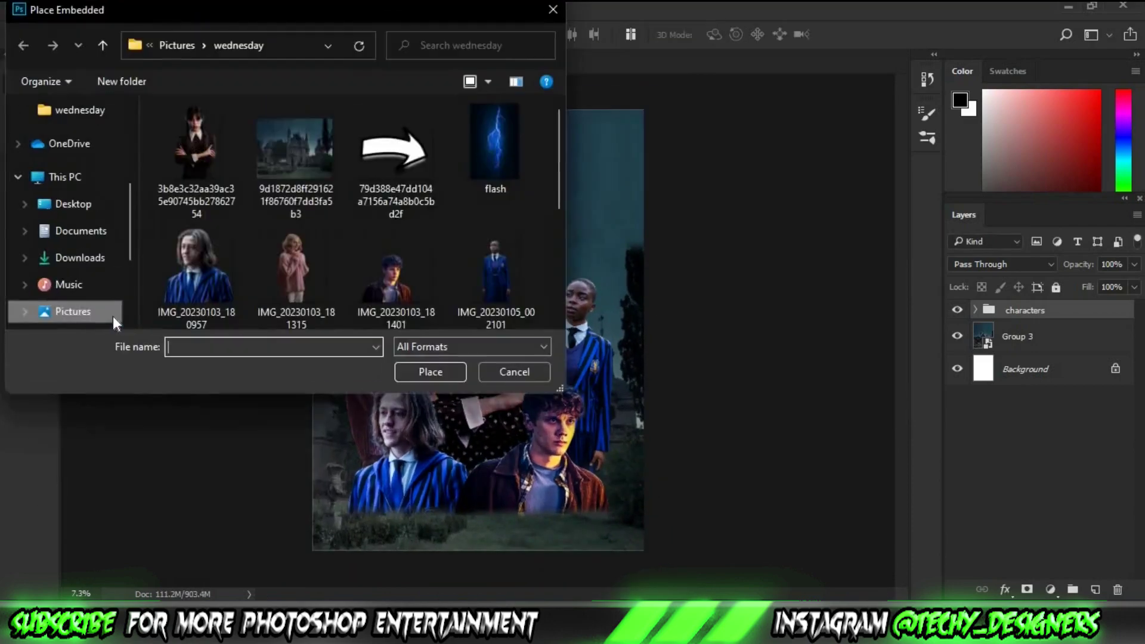
Place the crest below the characters group, enlarged to about 176% and centred high.
double_click(499, 128)
key("Return")
key("ctrl+bracketleft")
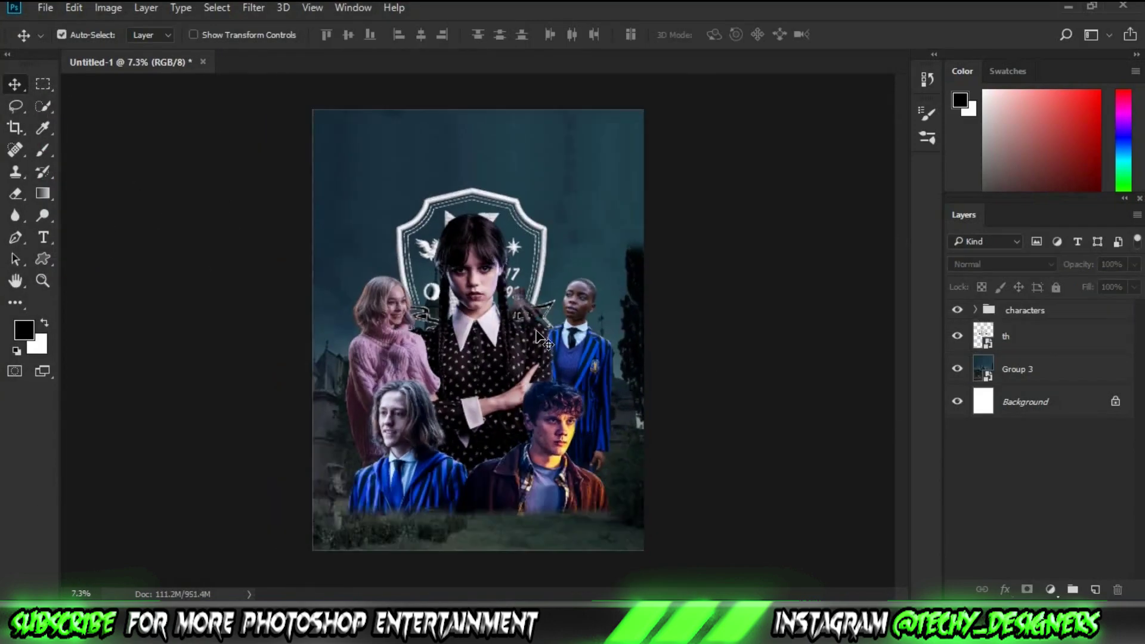
key("ctrl+t")
mouse_move(566, 395)
left_mouse_down()
mouse_move(584, 398)
mouse_move(561, 280)
left_mouse_up()
key("Return")
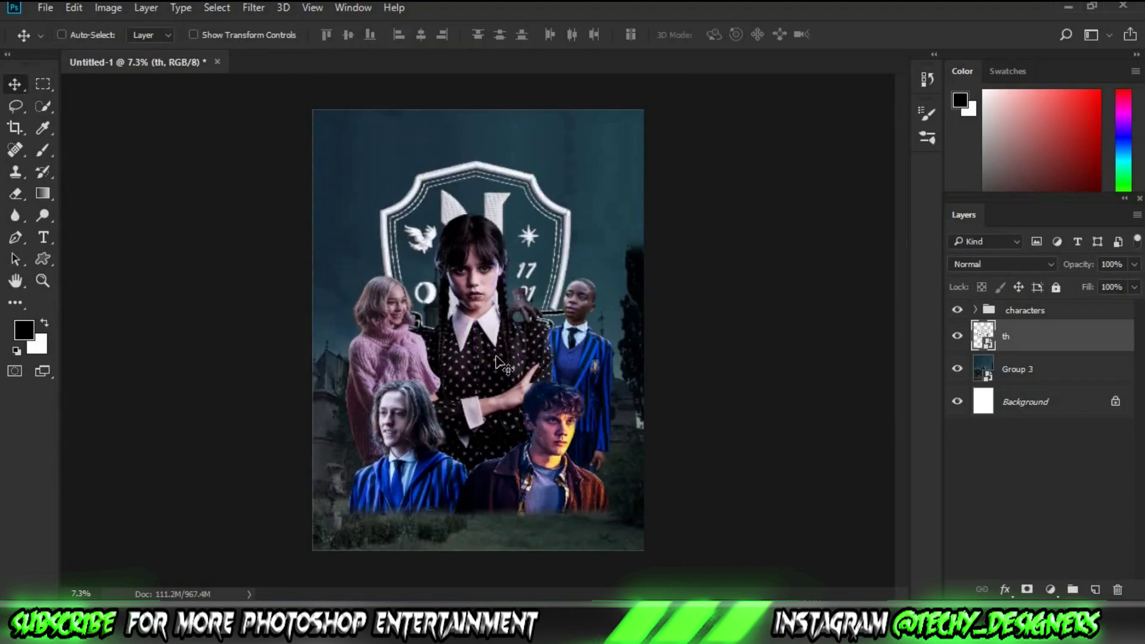
scroll(512, 345, "down", 1)
left_click_drag(507, 334, 512, 344)
Hide the characters and add a fully masked purple Solid Color fill in Linear Dodge (Add).
left_click(958, 310)
scroll(511, 344, "up", 1)
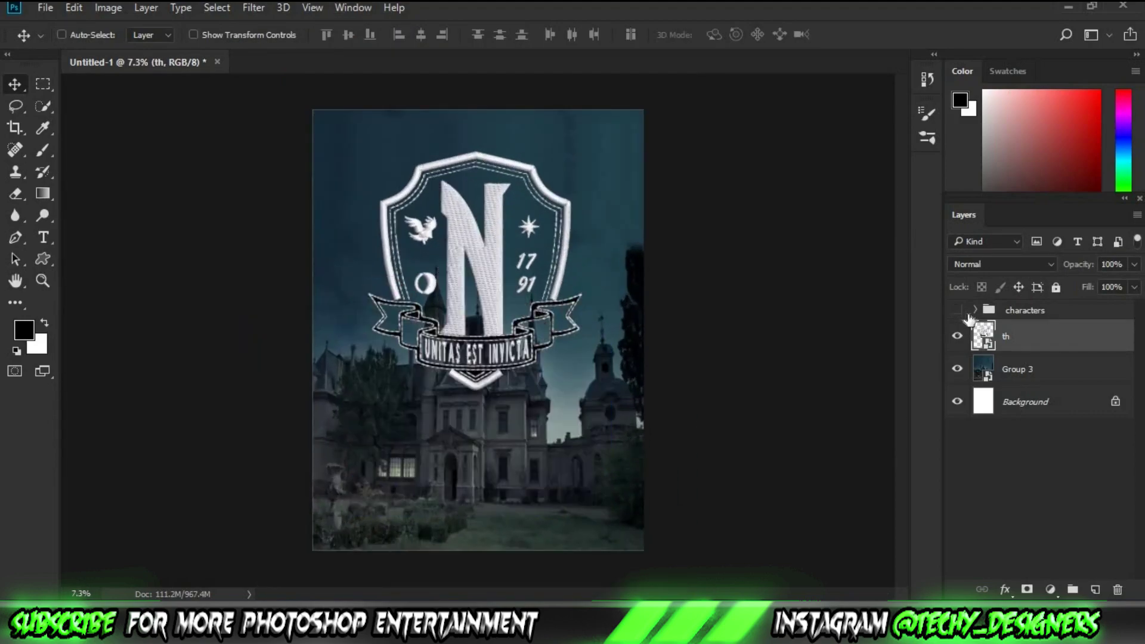
left_click(1050, 589)
left_click(979, 218)
left_click(846, 194)
left_click(997, 133)
key("shift+alt+a")
key("x")
key("ctrl+BackSpace")
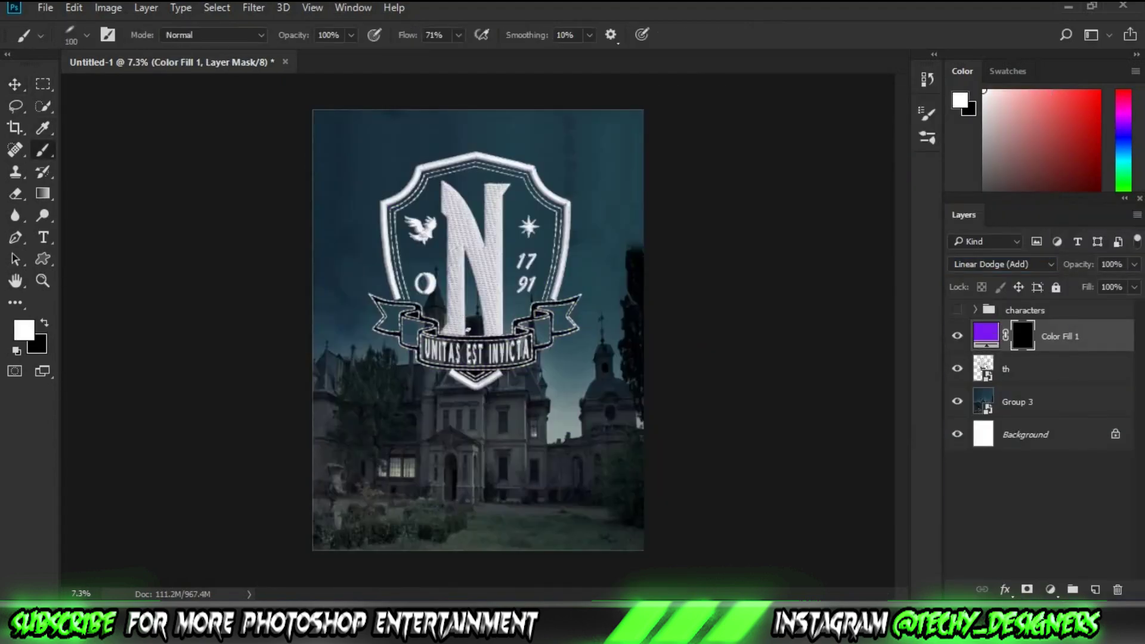
Paint purple glow onto the crest's N and shield outline with a soft round brush.
left_click(86, 35)
double_click(78, 149)
scroll(453, 174, "up", 3)
mouse_move(454, 238)
left_mouse_down()
mouse_move(421, 179)
mouse_move(480, 473)
left_mouse_up()
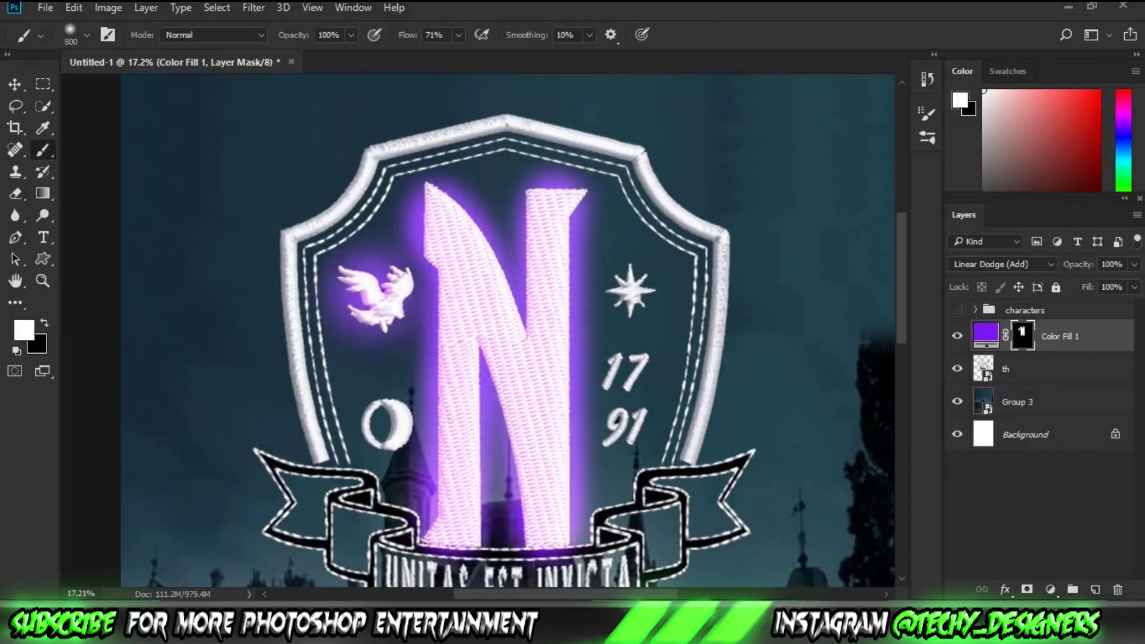
mouse_move(341, 196)
left_mouse_down()
mouse_move(660, 184)
mouse_move(684, 447)
left_mouse_up()
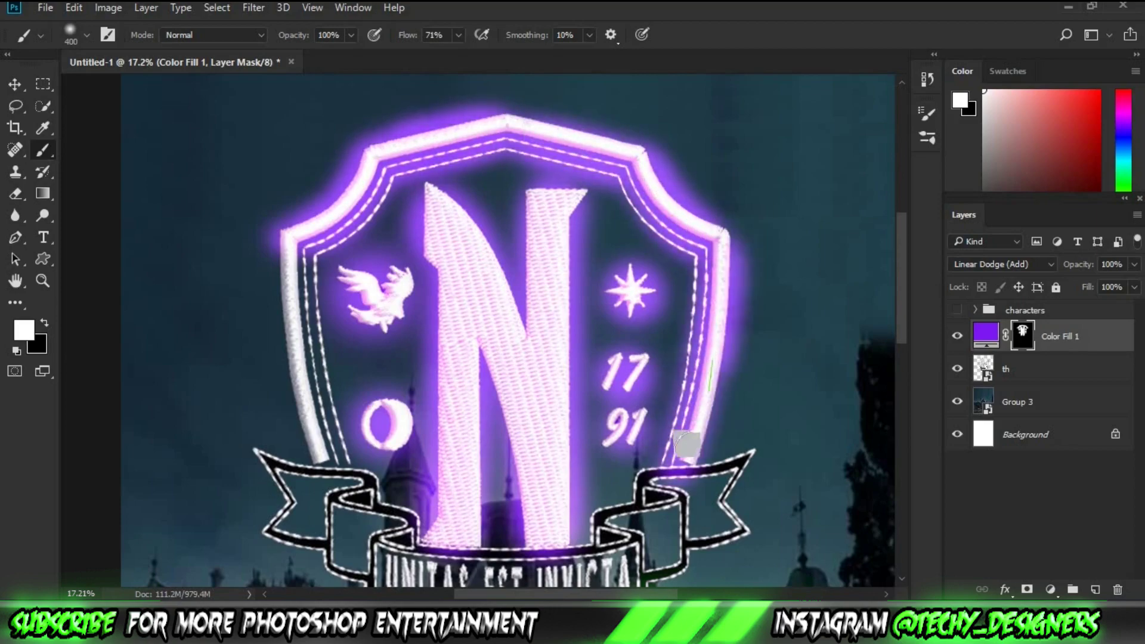
left_click_drag(322, 460, 287, 241)
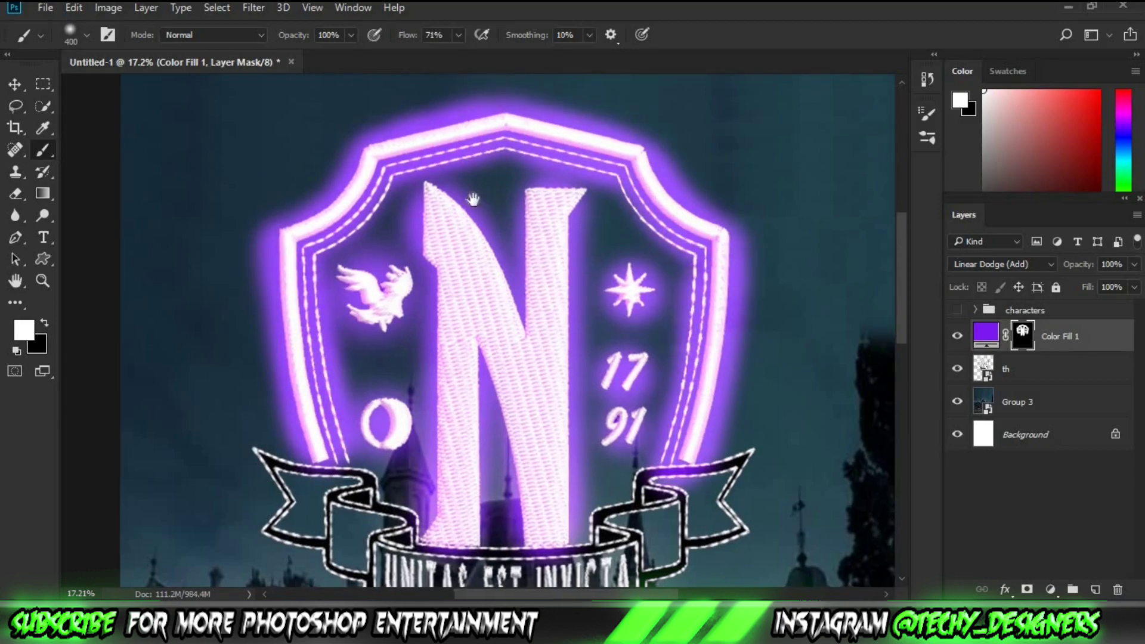
Paint purple glow across the UNITAS EST INVICTA banner with a smaller brush.
scroll(493, 208, "down", 3)
key("bracketleft")
key("bracketleft")
mouse_move(263, 303)
left_mouse_down()
mouse_move(317, 334)
mouse_move(588, 322)
mouse_move(649, 348)
mouse_move(719, 322)
left_mouse_up()
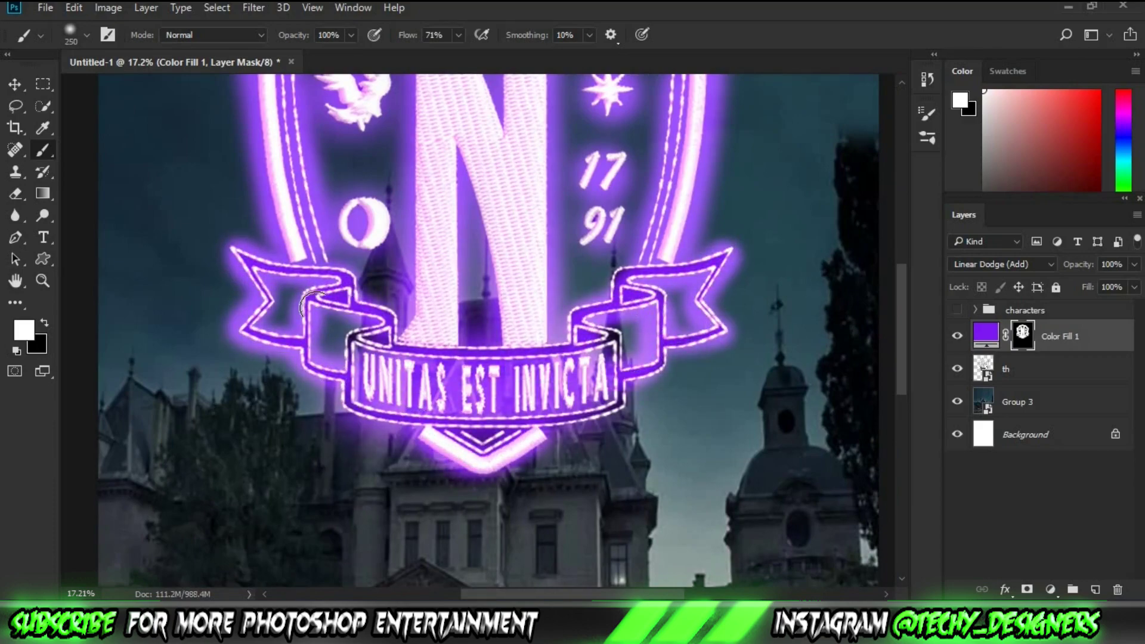
mouse_move(310, 301)
left_mouse_down()
mouse_move(613, 332)
mouse_move(651, 358)
left_mouse_up()
key("ctrl+0")
Add a magenta Linear Dodge (Add) fill below Color Fill 1 and rename the crest layer nevermore.
key("x")
left_click(1050, 589)
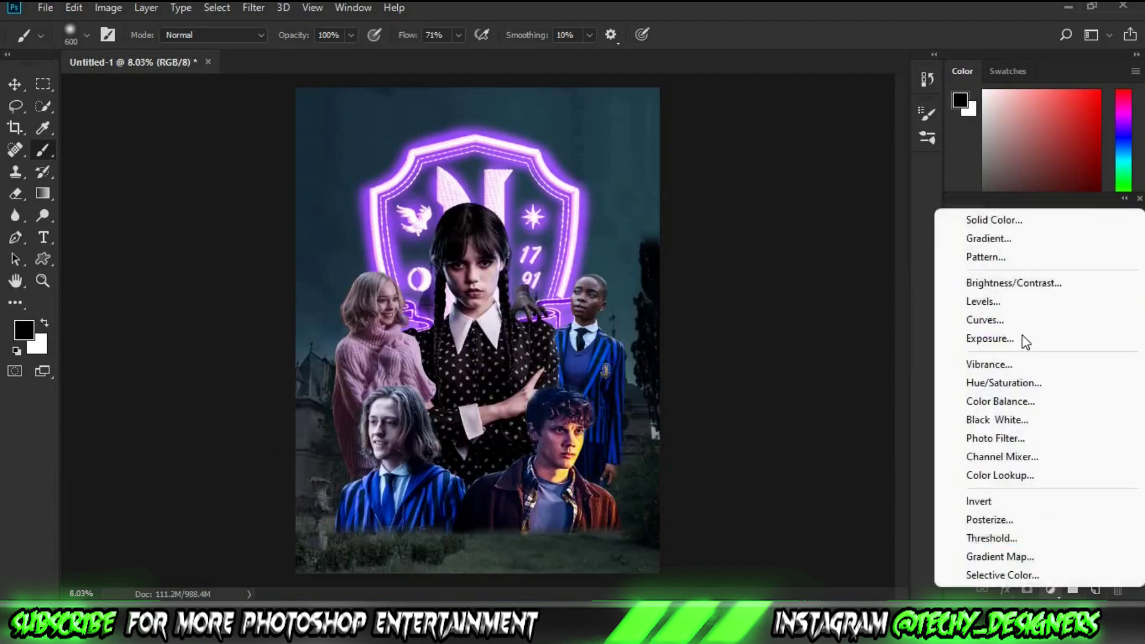
left_click(994, 220)
left_click(996, 130)
left_click(1003, 264)
left_click_drag(1056, 308, 1058, 371)
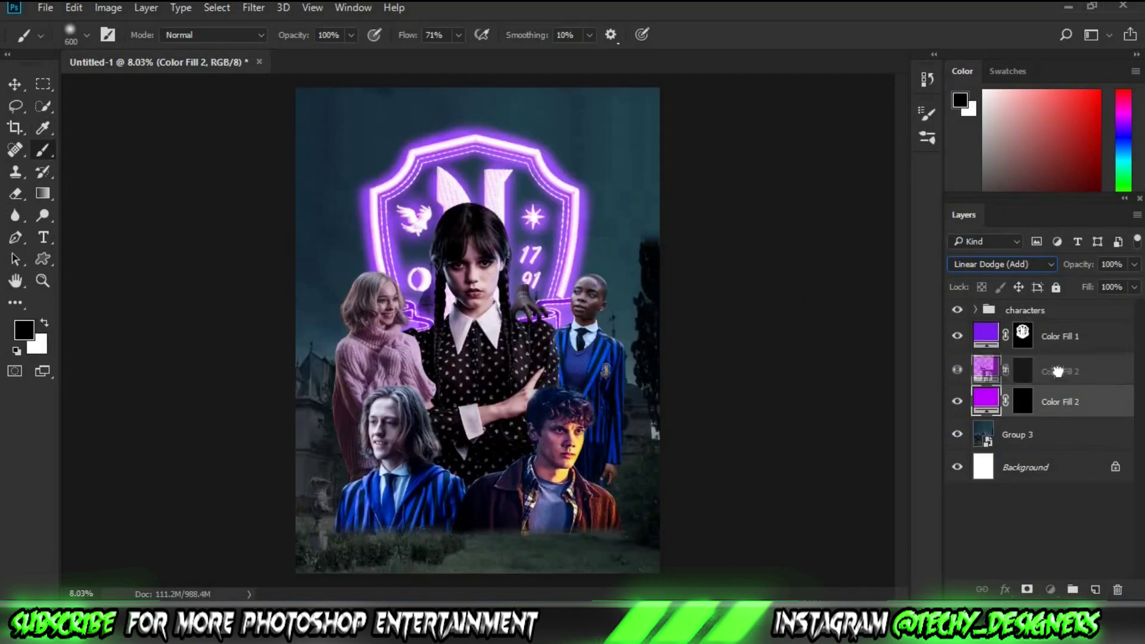
double_click(1014, 401)
type("nevermore")
Paint white on Color Fill 2's mask to spread glow across the centre, bottom and top.
left_click(1023, 369)
key("x")
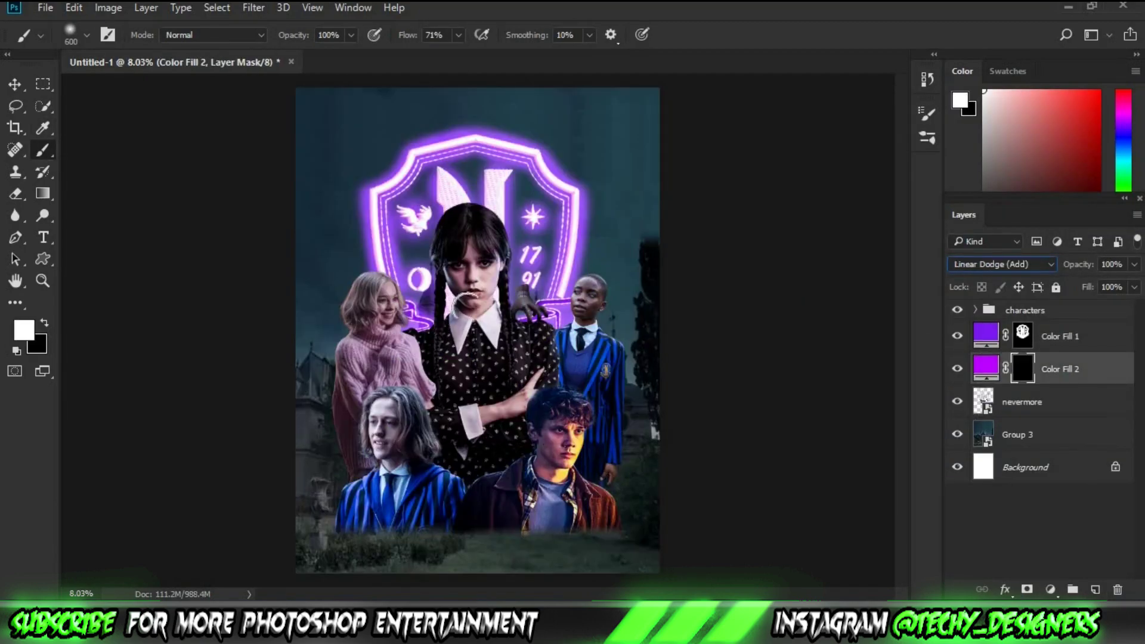
mouse_move(465, 215)
left_mouse_down()
mouse_move(477, 178)
mouse_move(334, 346)
mouse_move(495, 543)
mouse_move(358, 477)
left_mouse_up()
left_click_drag(388, 551, 620, 552)
key("bracketleft")
left_click_drag(346, 179, 584, 149)
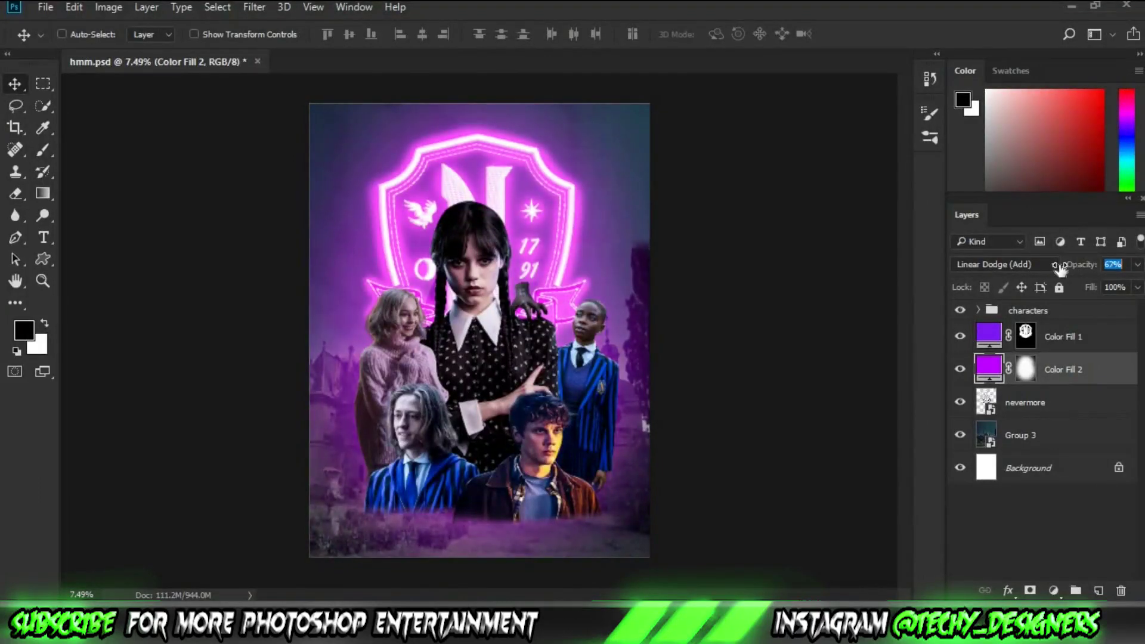
Add a magenta Linear Dodge Solid Color fill, Color Fill 3, above the cast, hidden by a black mask.
key("alt+bracketright")
key("alt+bracketright")
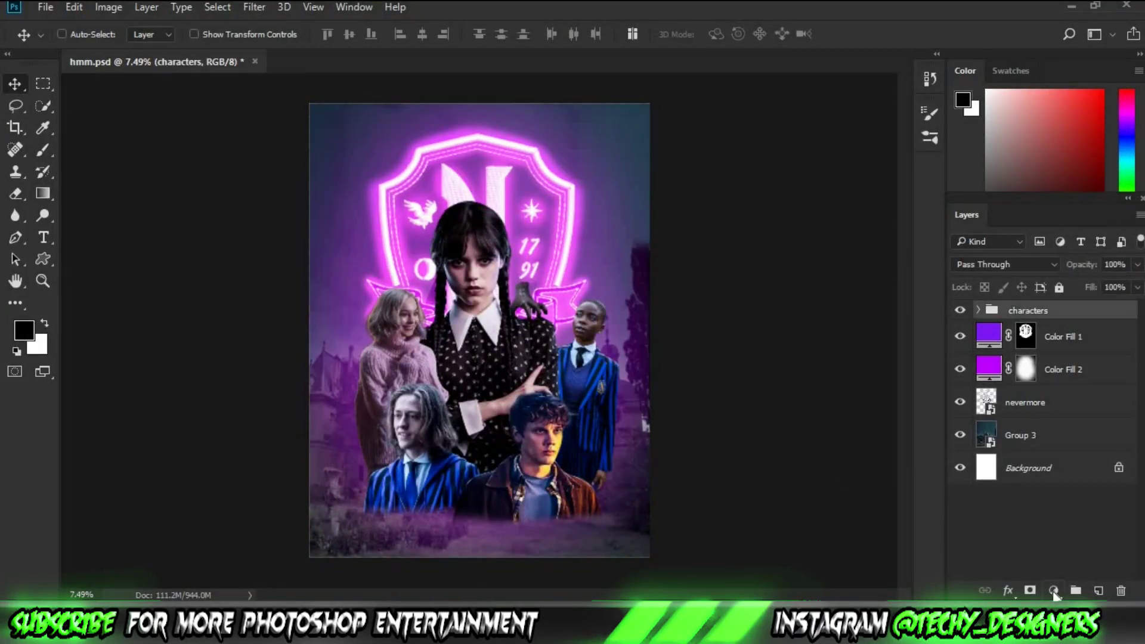
left_click(1055, 591)
left_click(1068, 334)
left_click(848, 183)
left_click(1000, 130)
left_click(1005, 265)
left_click(1006, 402)
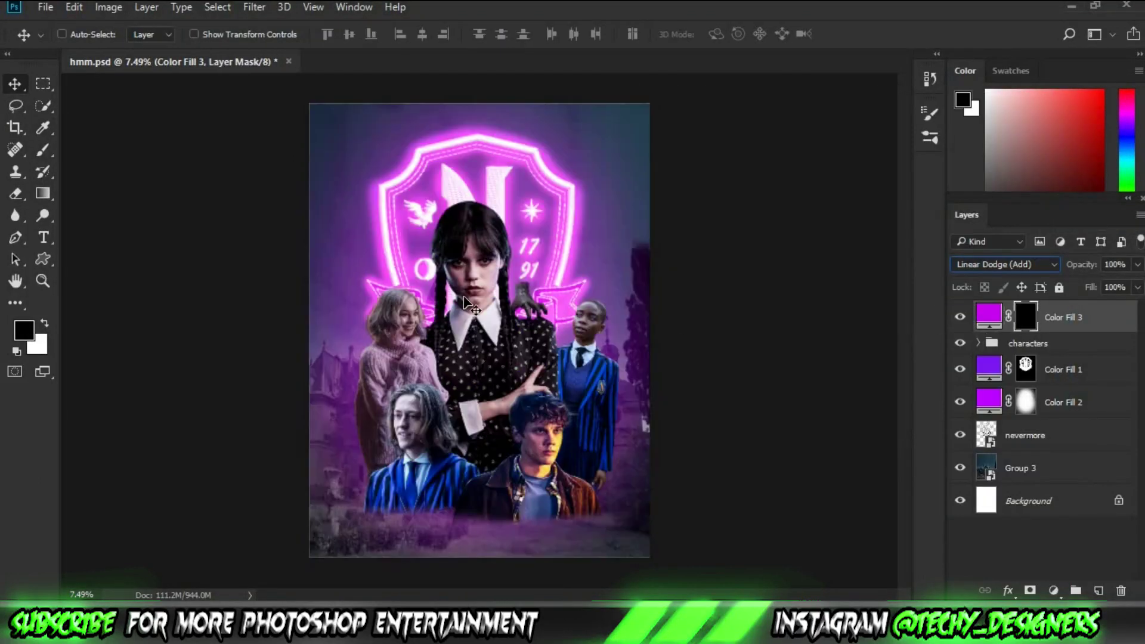
Paint white on Color Fill 3's mask to glow the central girl's hair magenta.
key("b")
key("x")
scroll(334, 239, "up", 5)
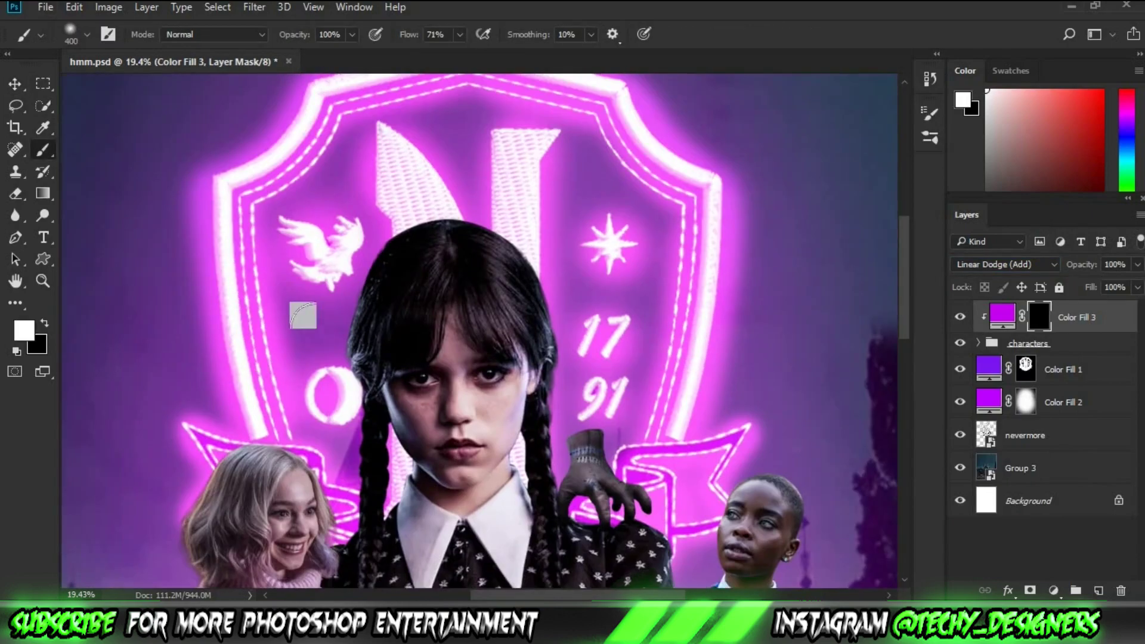
key("bracketleft")
key("bracketleft")
left_click_drag(376, 274, 537, 358)
left_click_drag(310, 394, 516, 250)
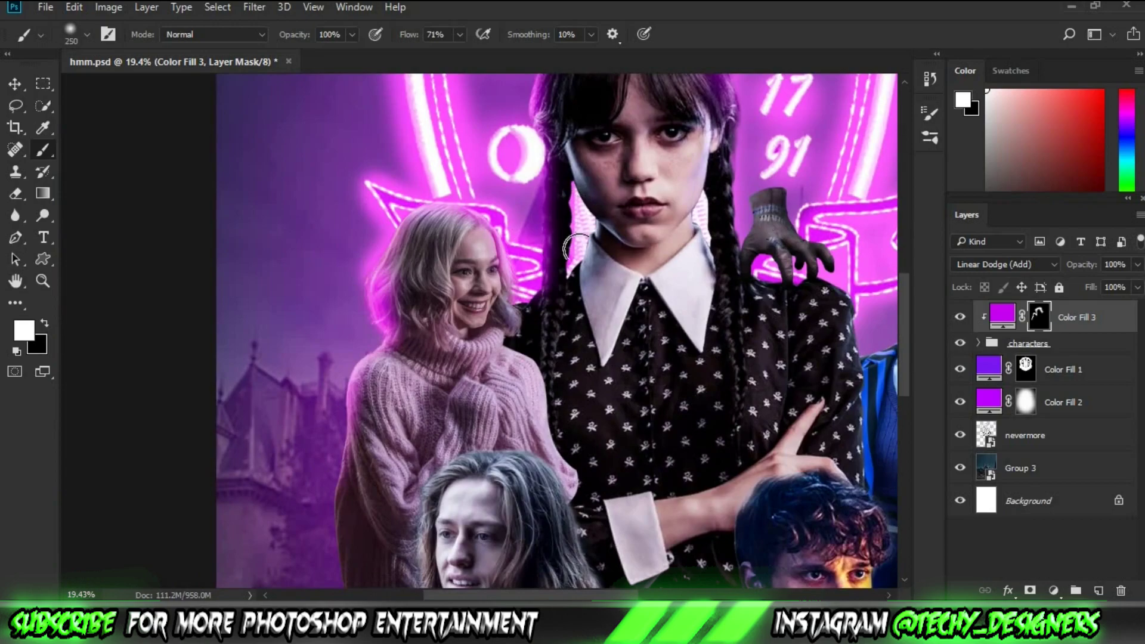
left_click_drag(359, 249, 142, 267)
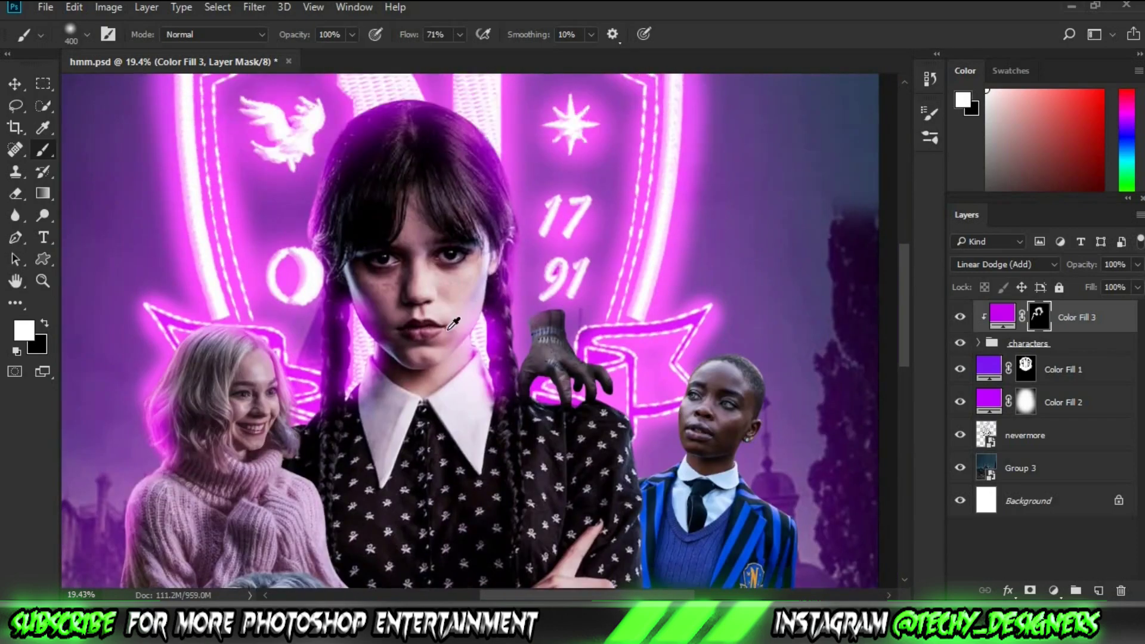
Add finer magenta rim glow onto the girl's hair and face with a smaller brush.
scroll(528, 156, "up", 5)
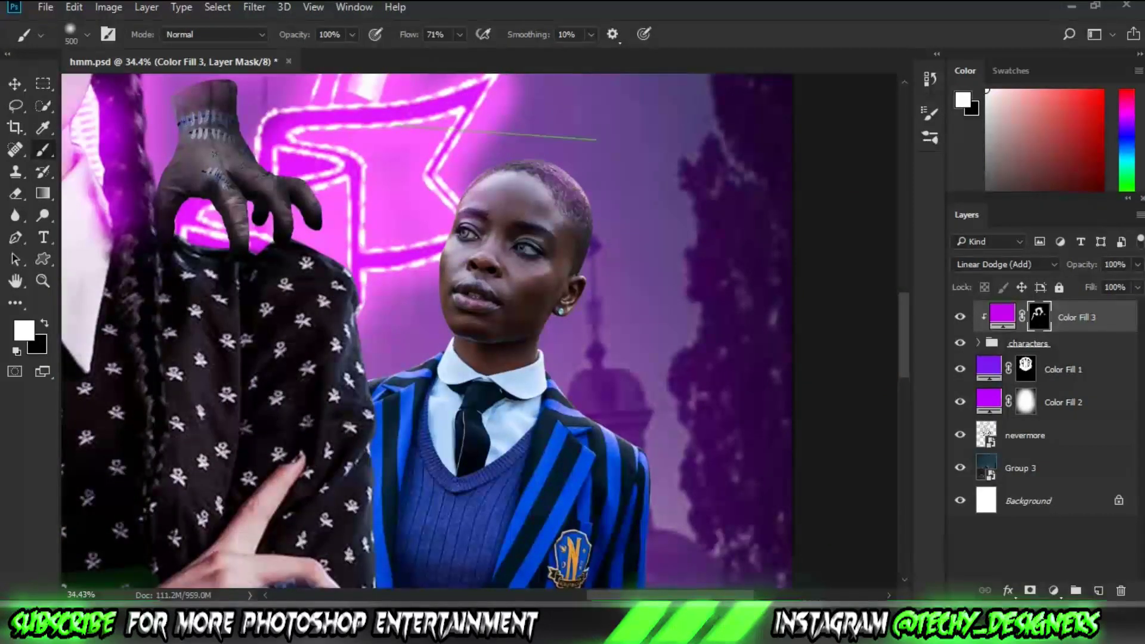
key("bracketleft")
left_click_drag(525, 179, 322, 262)
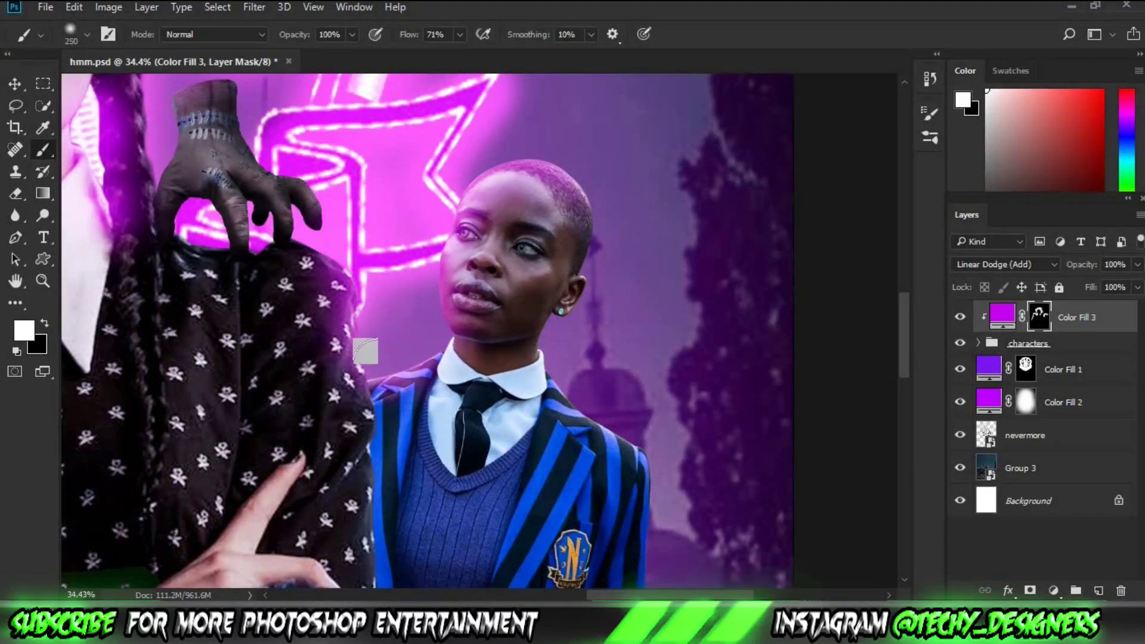
left_click_drag(355, 223, 410, 369)
scroll(381, 310, "up", 2)
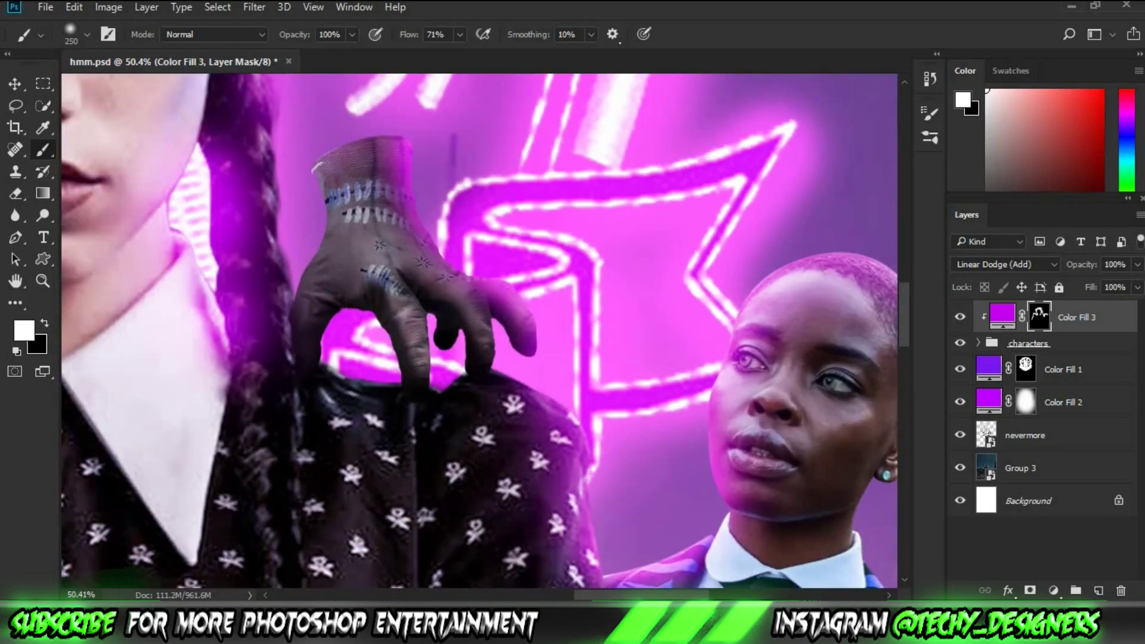
key("bracketleft")
key("bracketleft")
key("bracketleft")
key("bracketleft")
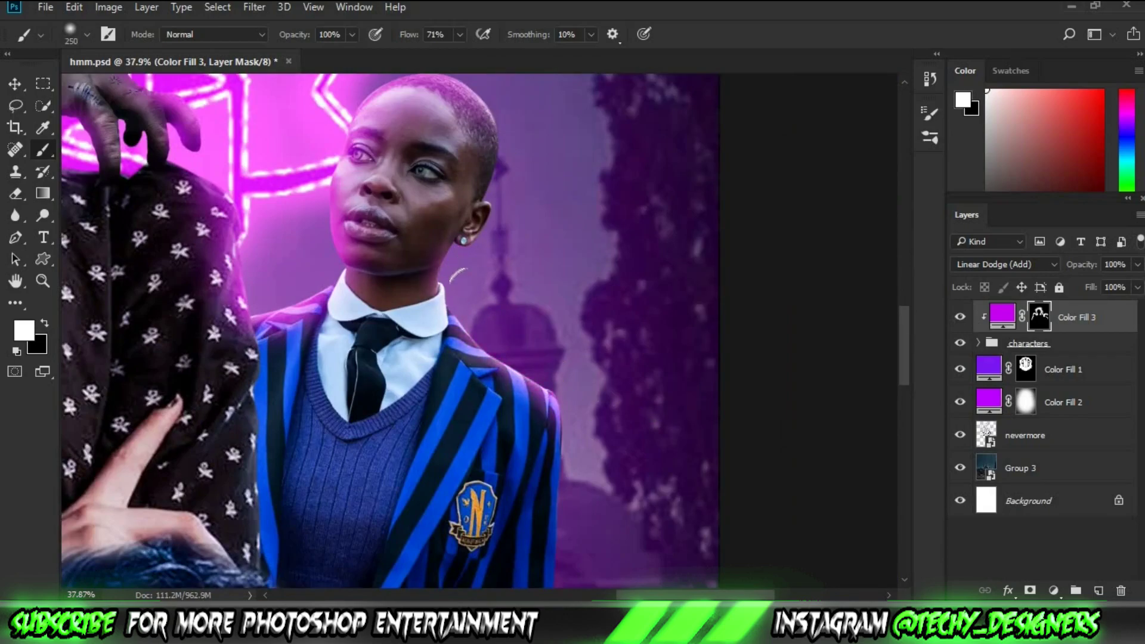
Pan around the poster to check the rim glow, then fit the whole canvas on screen.
scroll(314, 158, "up", 4)
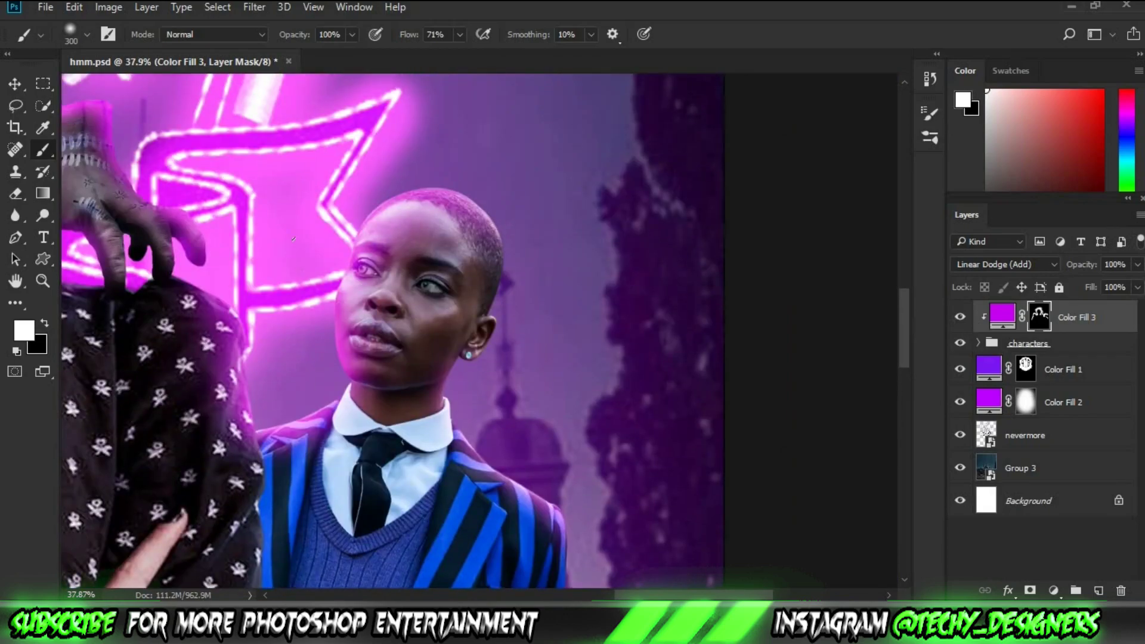
scroll(361, 331, "left", 2)
scroll(530, 244, "left", 10)
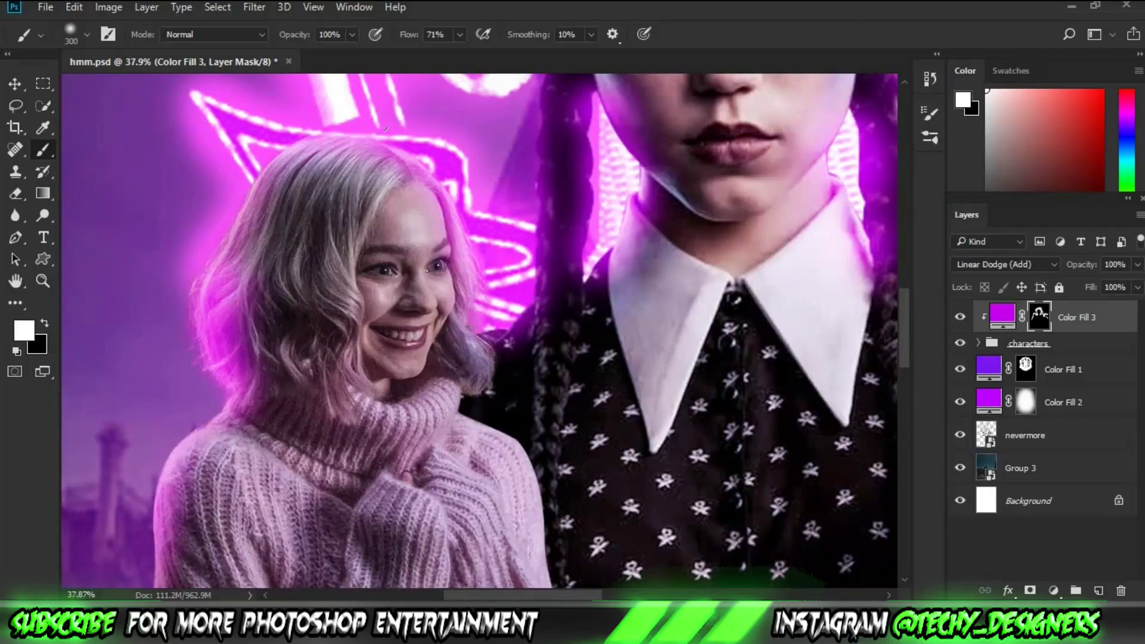
scroll(507, 251, "down", 3)
scroll(507, 251, "right", 1)
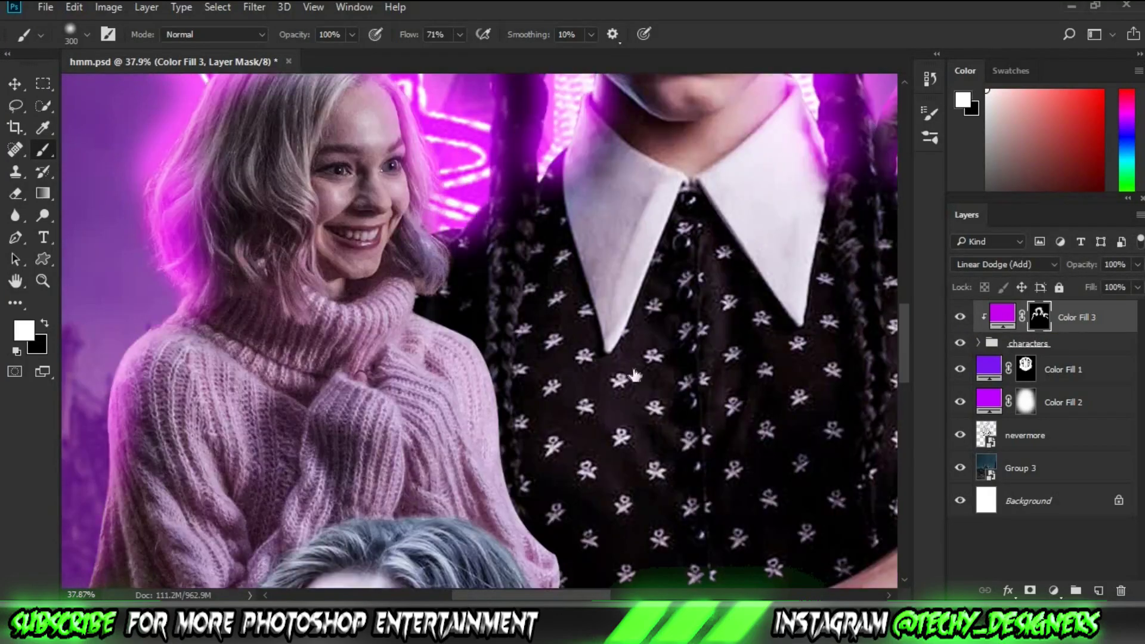
scroll(634, 374, "down", 5)
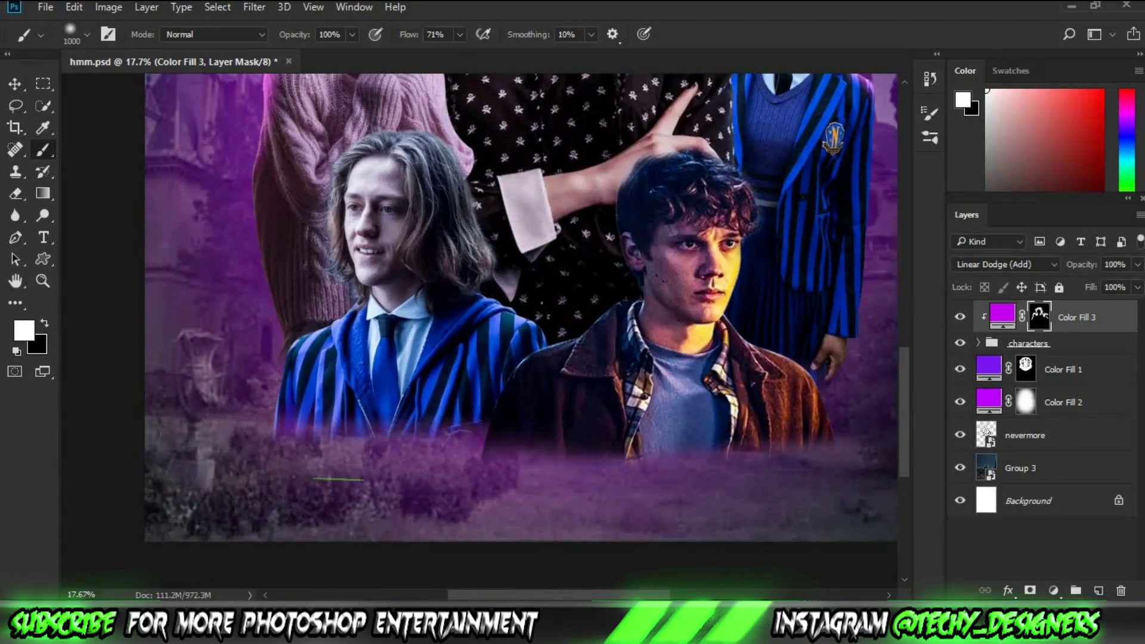
scroll(521, 307, "up", 1)
scroll(521, 307, "right", 5)
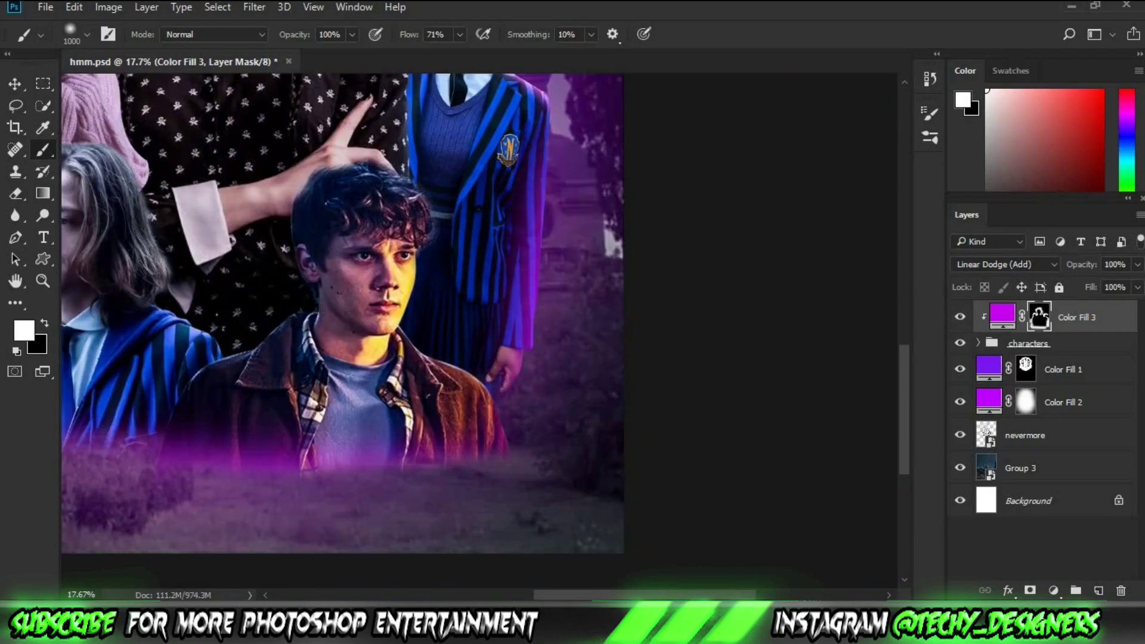
scroll(359, 389, "up", 5)
scroll(360, 389, "left", 4)
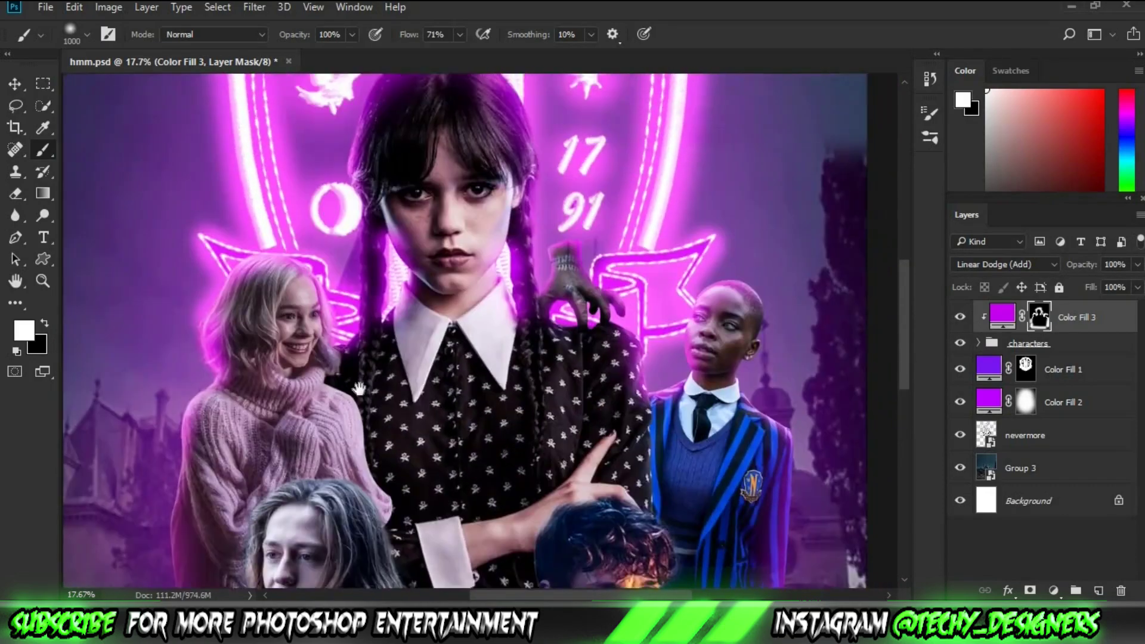
key("ctrl+0")
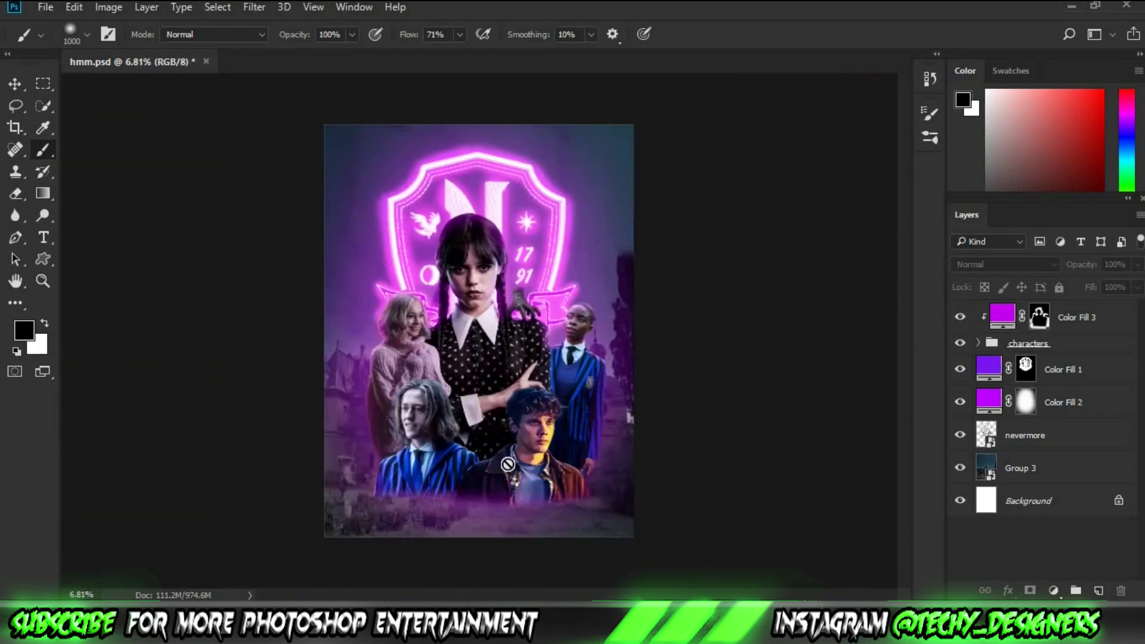
Place the OIP WEDNESDAY title image embedded and move it to the poster's bottom.
left_click(37, 6)
left_click(71, 303)
double_click(396, 141)
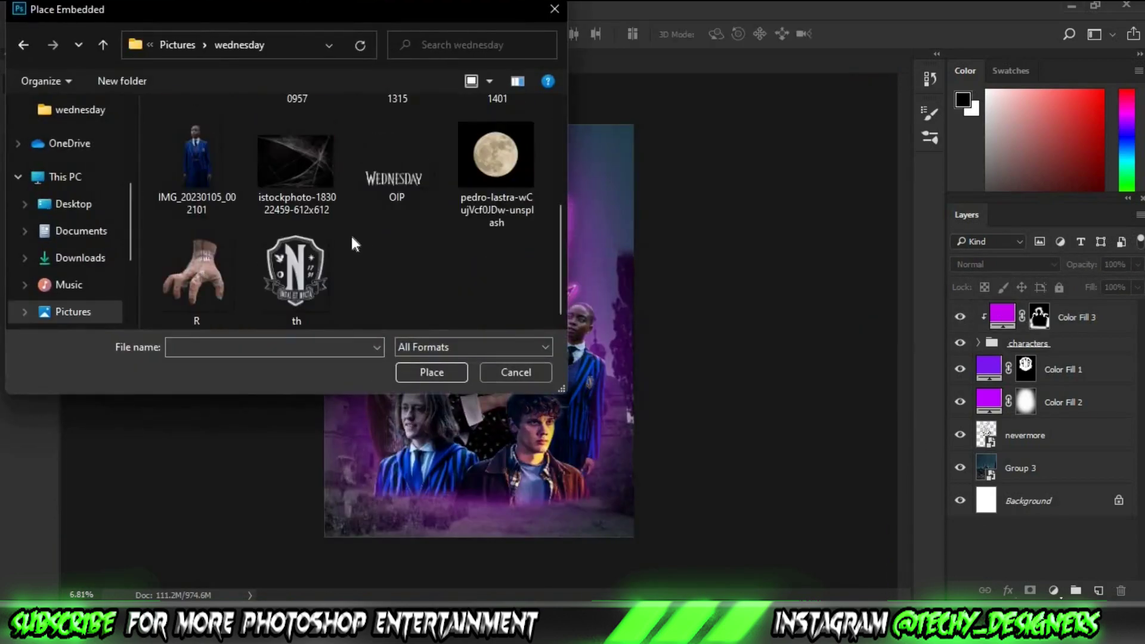
double_click(503, 128)
key("Return")
scroll(560, 498, "up", 2)
key("ctrl+t")
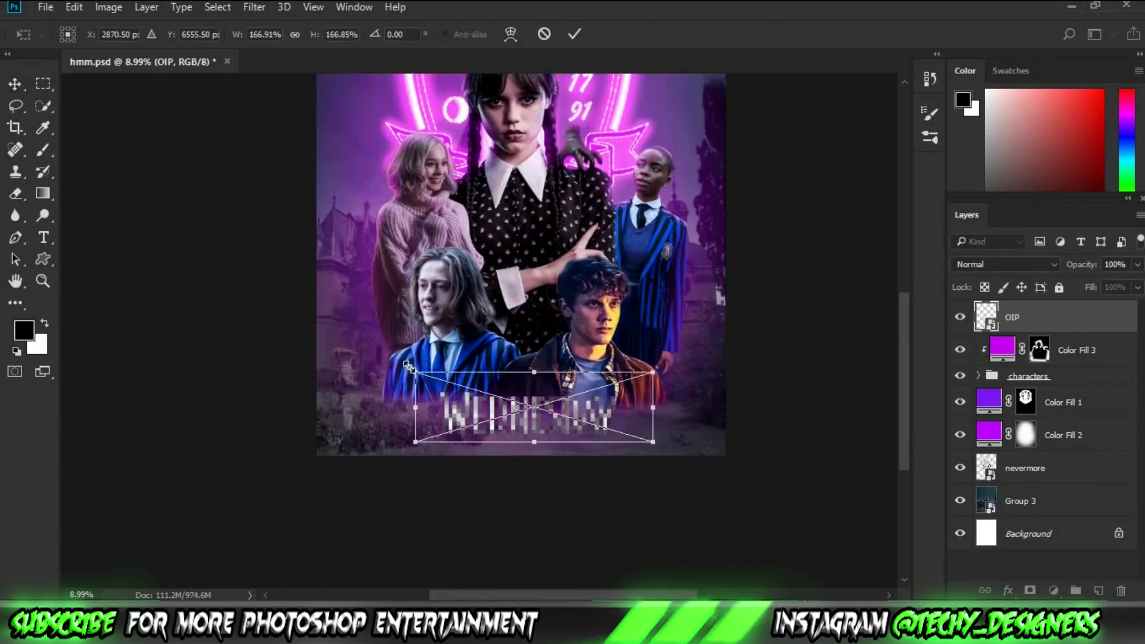
key("Return")
left_click_drag(525, 412, 528, 434)
scroll(528, 436, "down", 2)
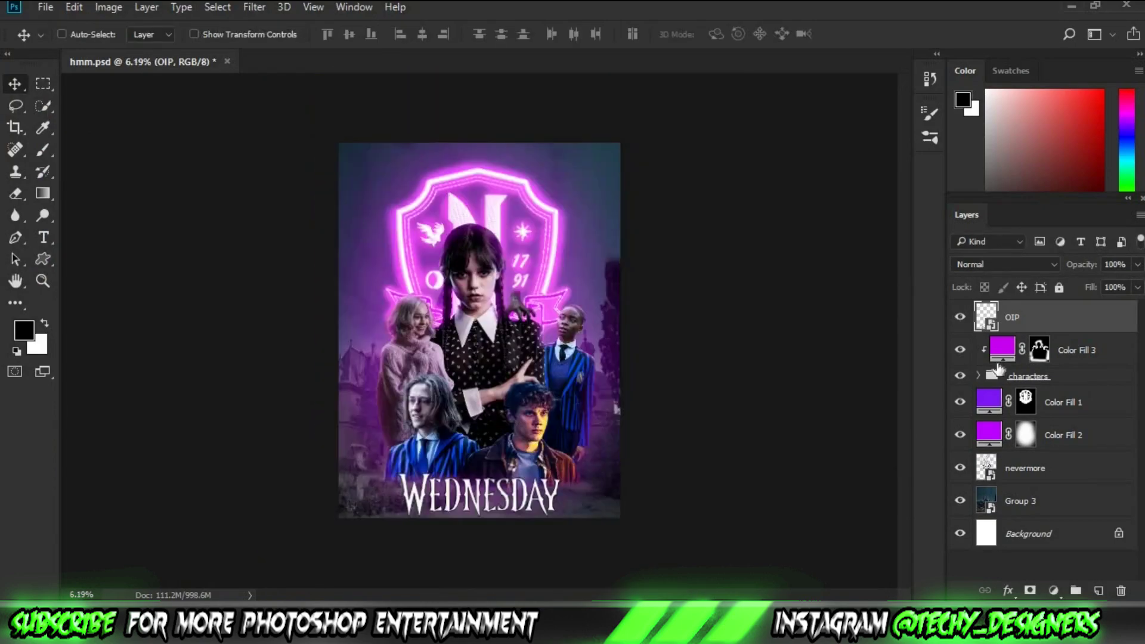
Select Color Fill 1, Color Fill 2 and the layers down to nevermore.
left_click(960, 435)
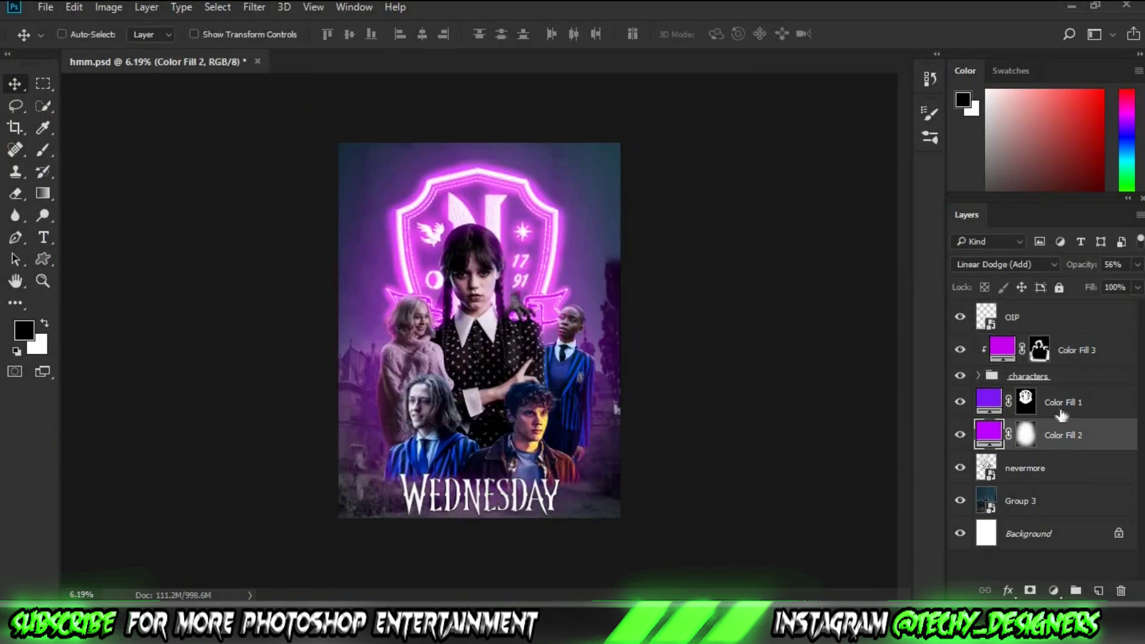
left_click(1065, 389)
left_click(1074, 350, "shift")
left_click(961, 468)
Free Transform the selected layers together, commit, and rename OIP to wednesday.
left_click(1044, 468, "shift")
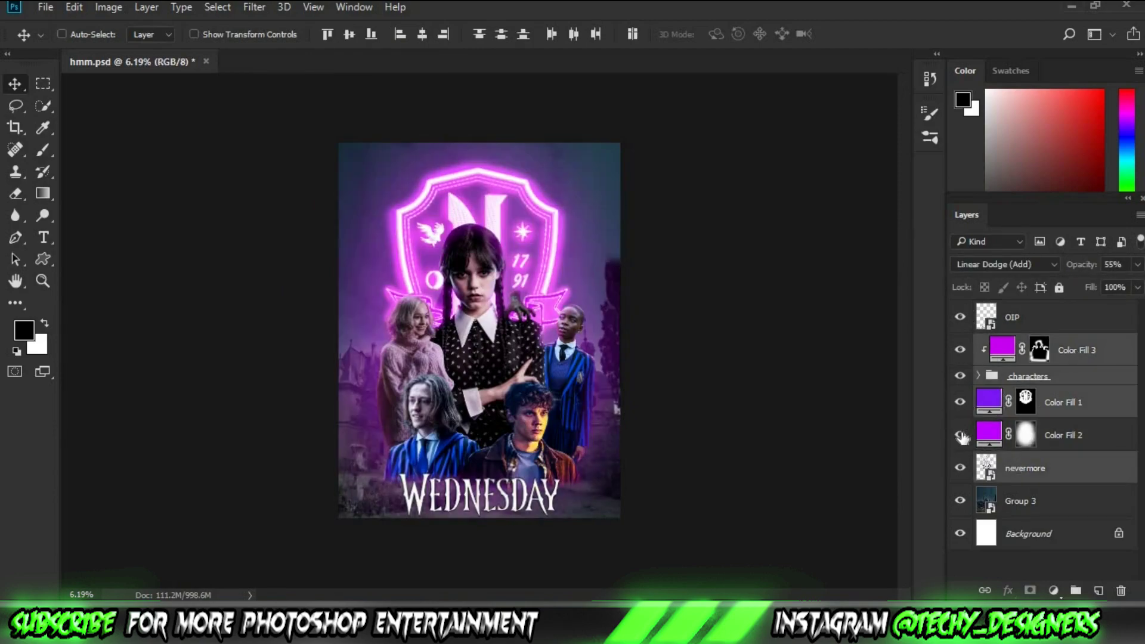
key("ctrl+t")
left_click(490, 263)
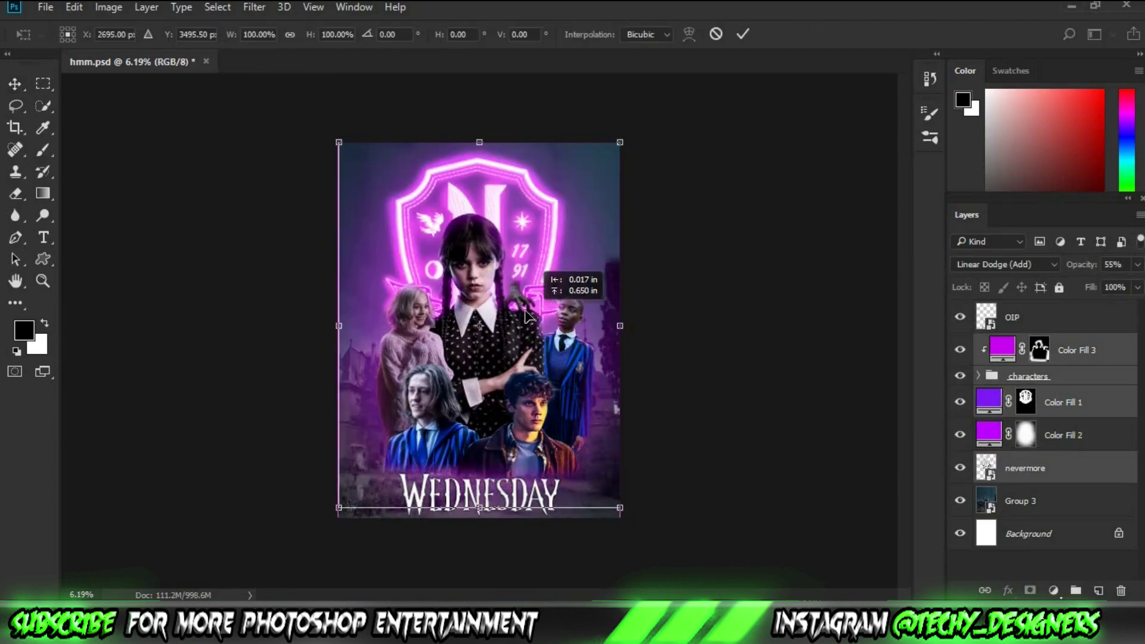
double_click(441, 437)
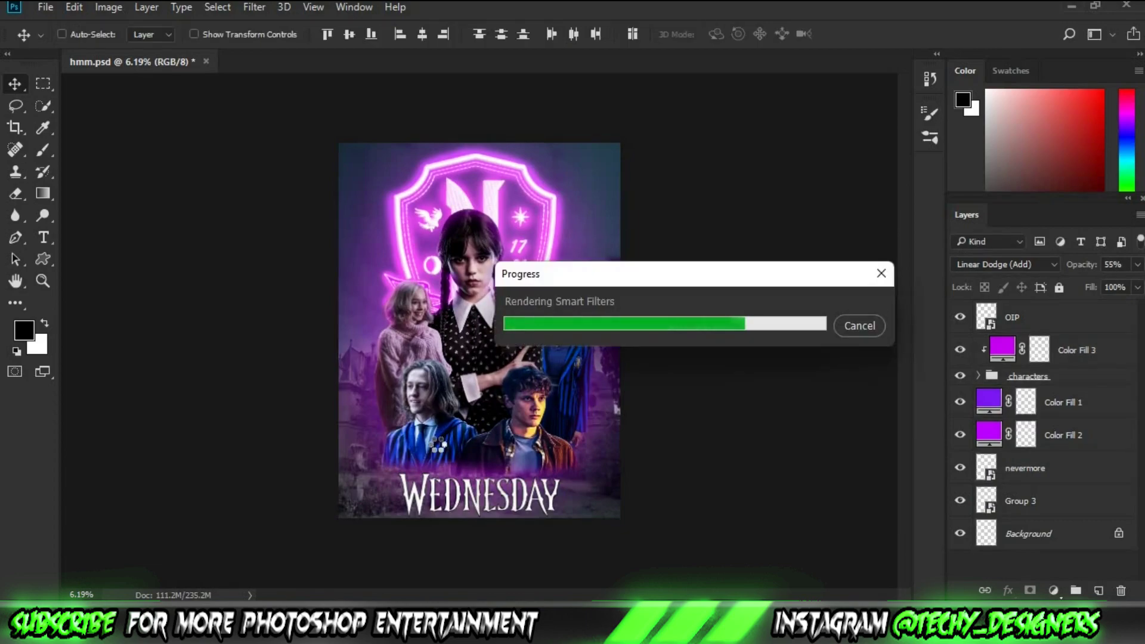
scroll(477, 417, "up", 2)
double_click(1012, 317)
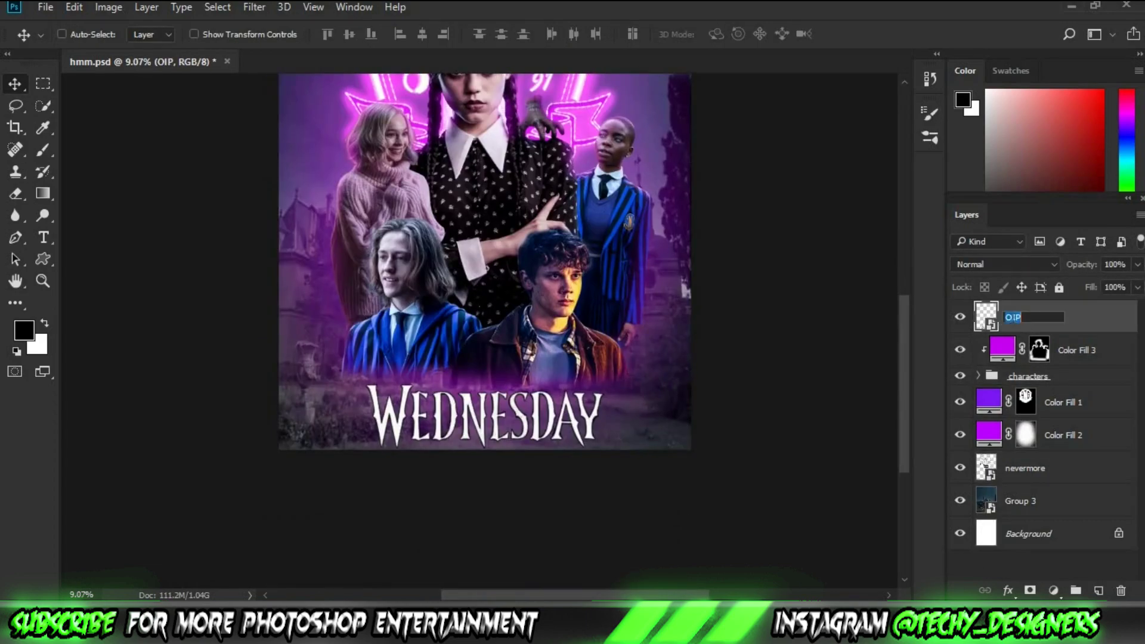
type("wednesday")
Add a Hue/Saturation clipped to wednesday, invert its mask, and paint it over the title.
left_click(1054, 592)
left_click(1074, 417)
key("ctrl+alt+g")
left_click(865, 159)
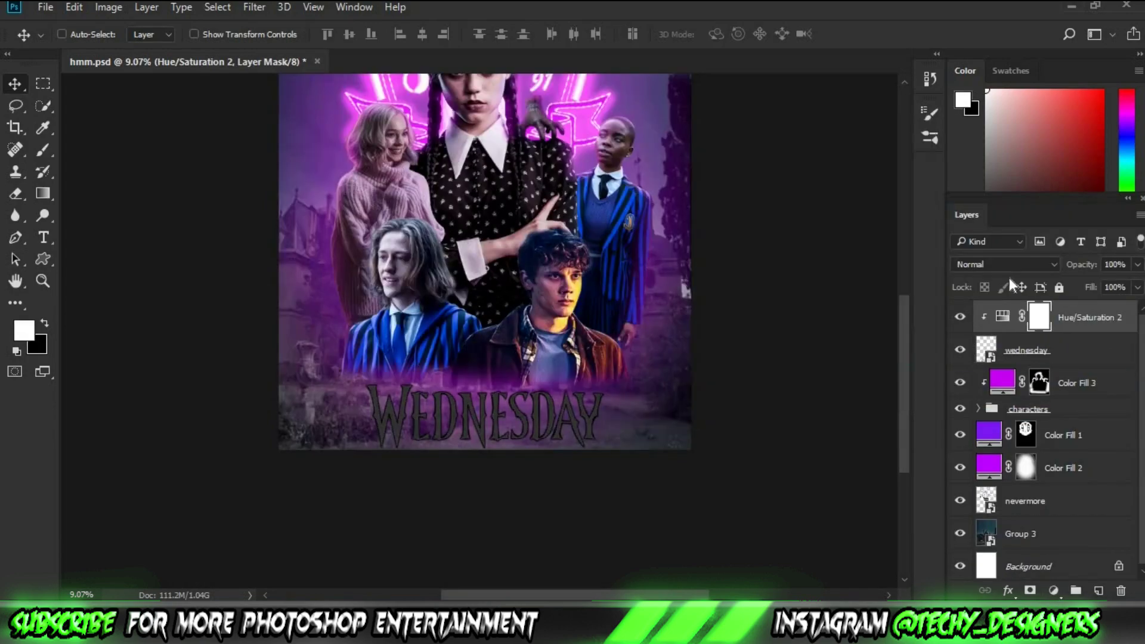
key("ctrl+i")
key("b")
key("x")
left_click_drag(533, 434, 358, 461)
key("bracketright")
key("bracketright")
key("bracketright")
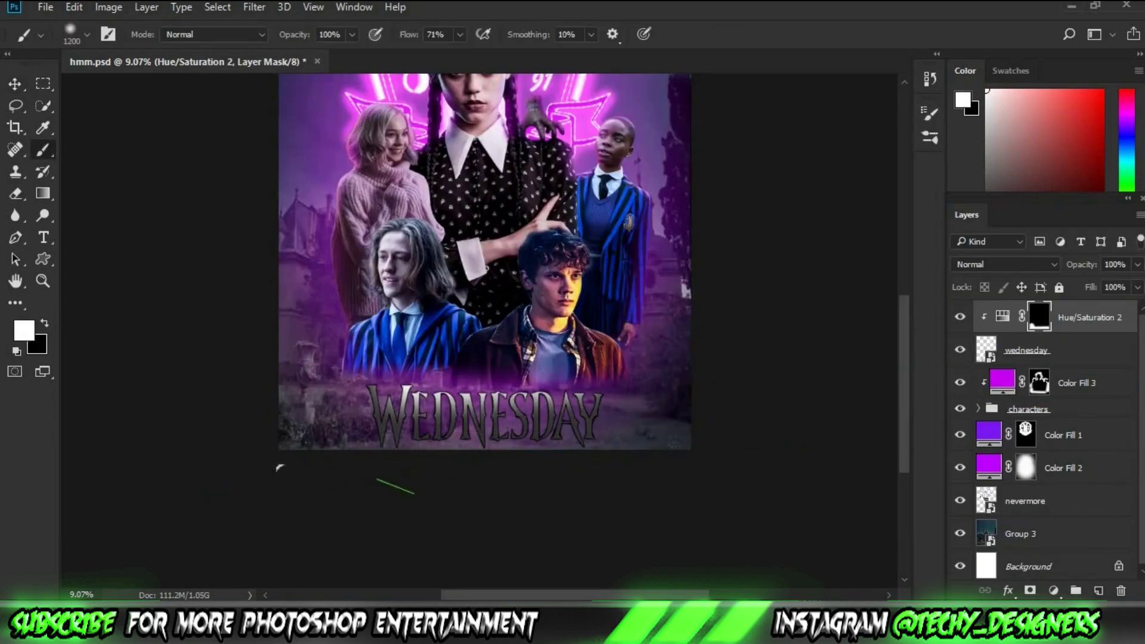
key("x")
key("bracketright")
Dismiss the adjustment error message and start a new text layer on the canvas.
double_click(1003, 317)
left_click(387, 415)
left_click(437, 243)
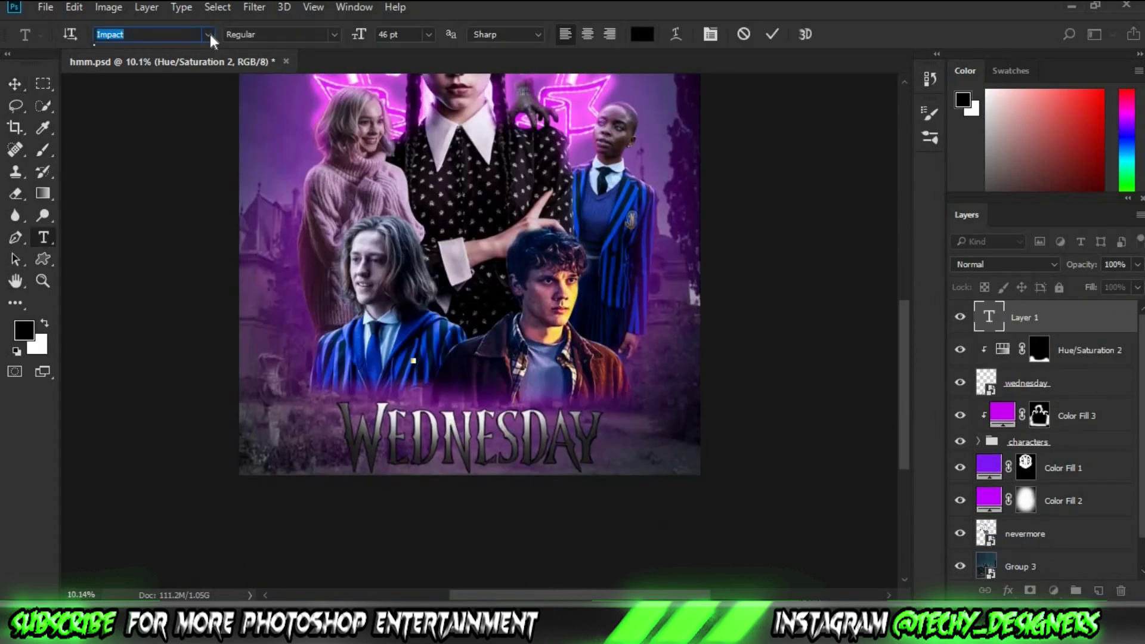
Set the tagline to Myriad Pro in white, with the word Netflix in red.
left_click(208, 34)
left_click(197, 94)
left_click(642, 34)
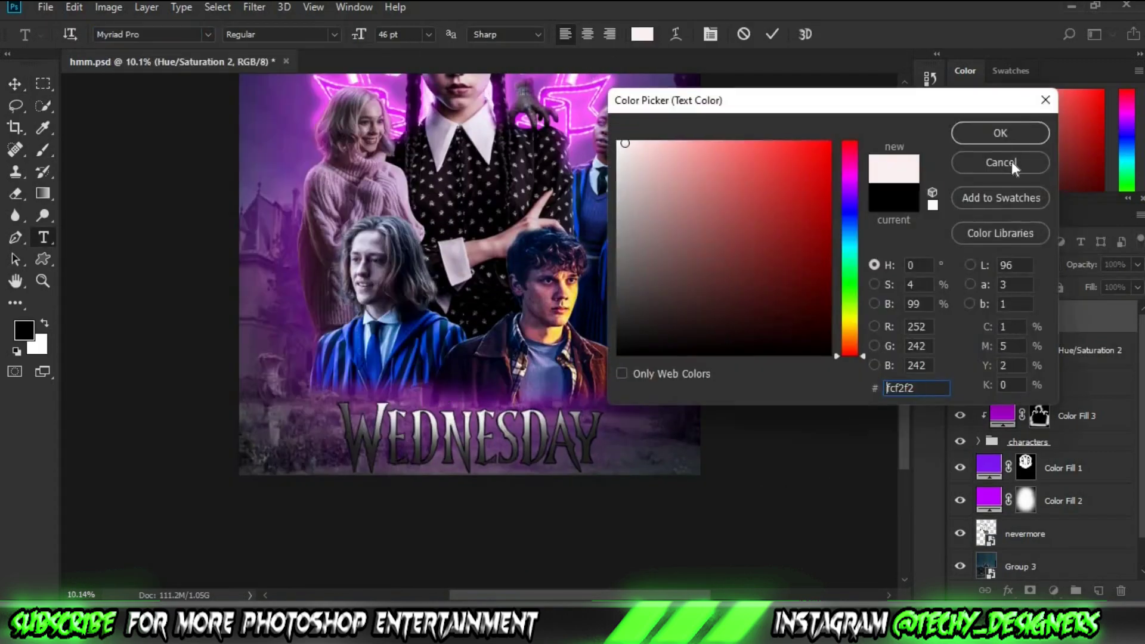
left_click(1010, 158)
left_click(642, 34)
left_click(623, 142)
left_click(976, 127)
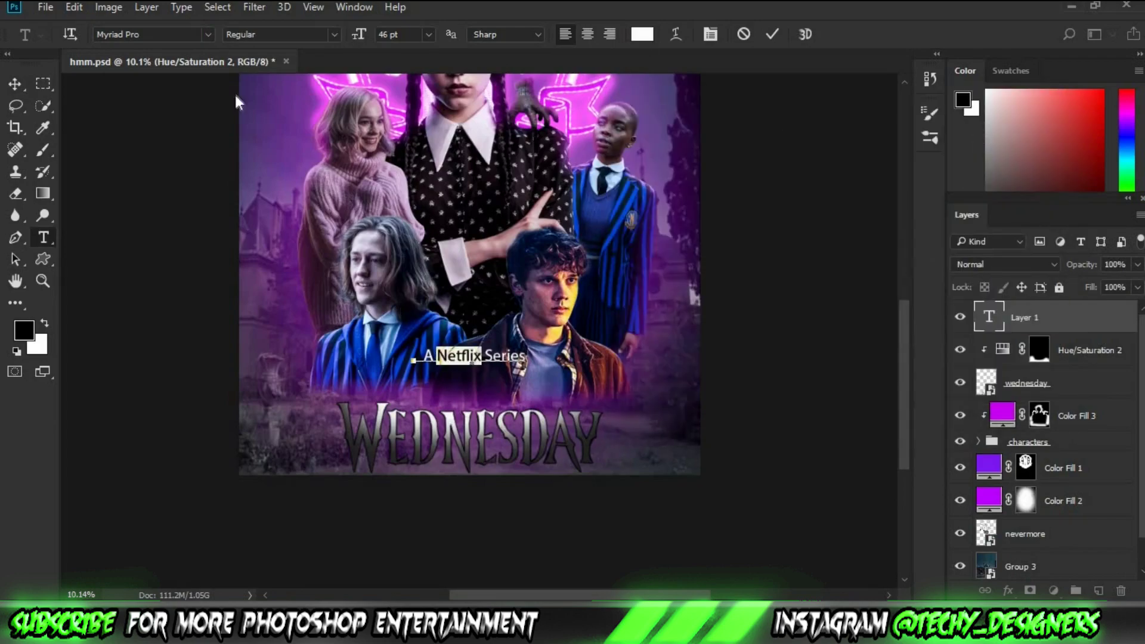
left_click(643, 34)
left_click_drag(465, 356, 471, 404)
left_click(987, 127)
key("ctrl+Return")
Resize the tagline and move it just above the WEDNESDAY title.
key("ctrl+t")
key("Return")
double_click(989, 316)
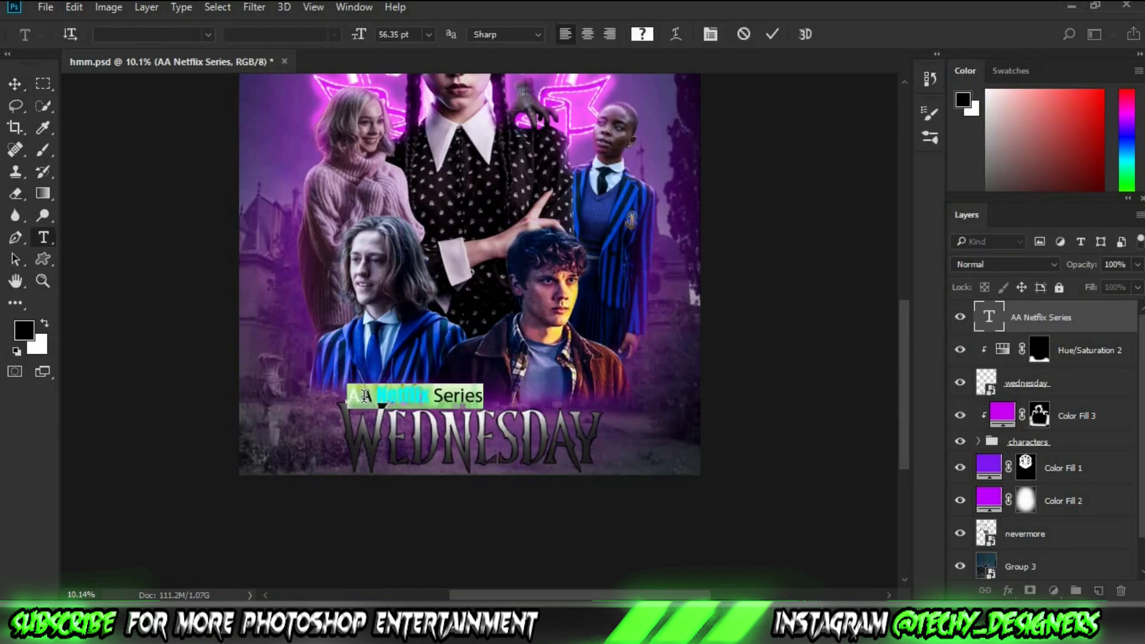
left_click(15, 84)
left_click_drag(557, 408, 601, 412)
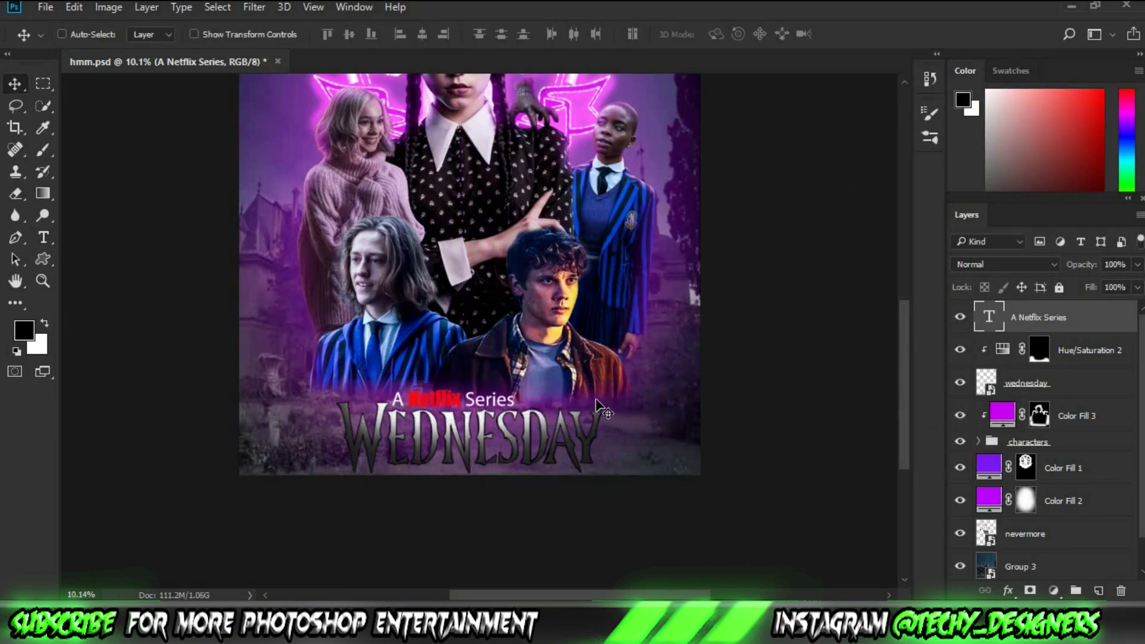
left_click_drag(499, 404, 460, 406)
Nudge the WEDNESDAY title and its Hue/Saturation up, then reposition A Netflix Series above it.
left_click(1026, 383)
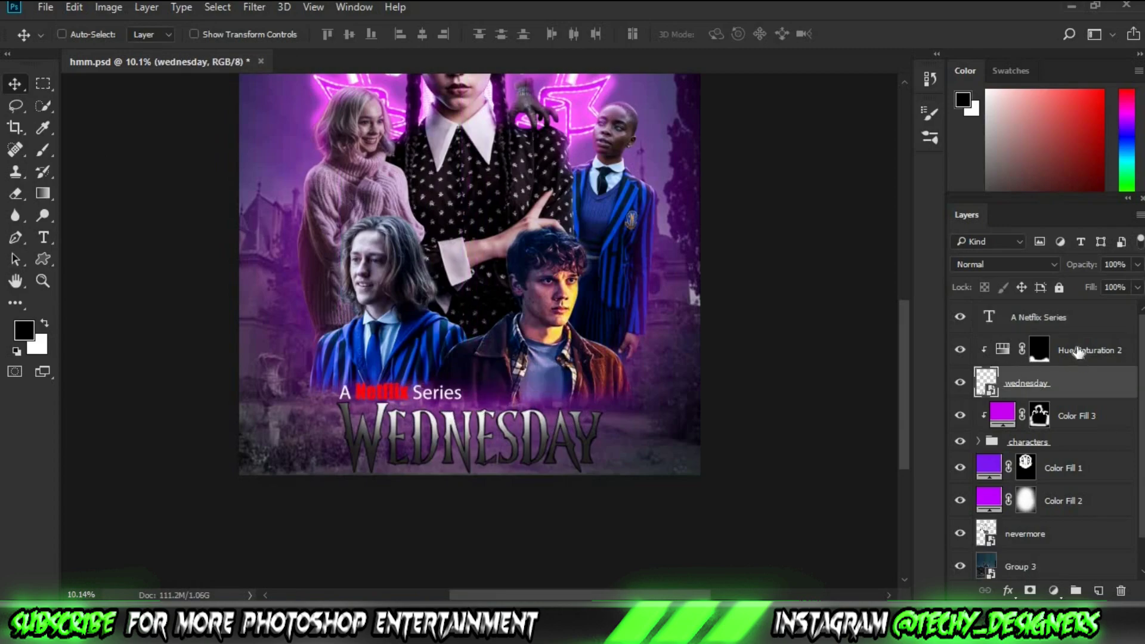
left_click(1089, 350, "shift")
left_click_drag(592, 429, 595, 425)
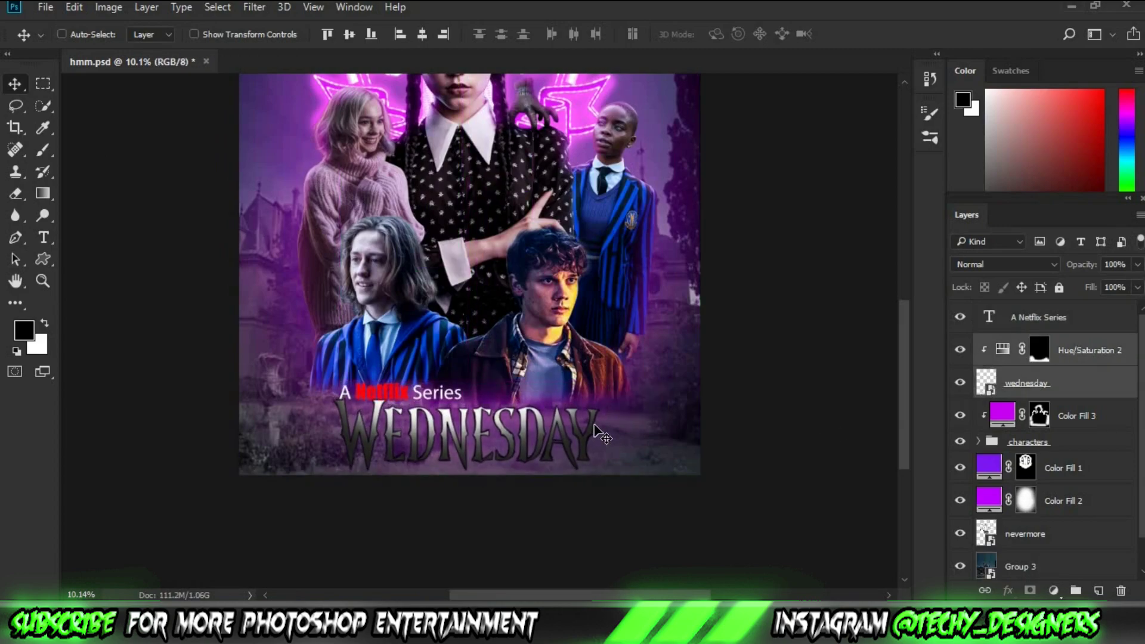
left_click(382, 398, "ctrl")
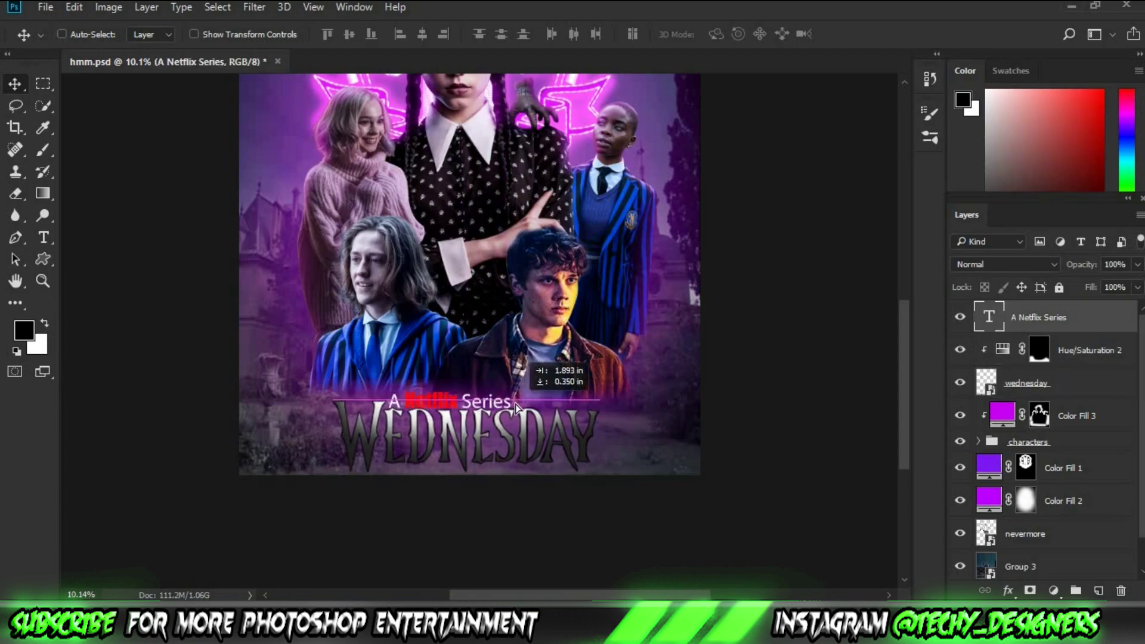
left_click_drag(381, 397, 432, 404)
key("h")
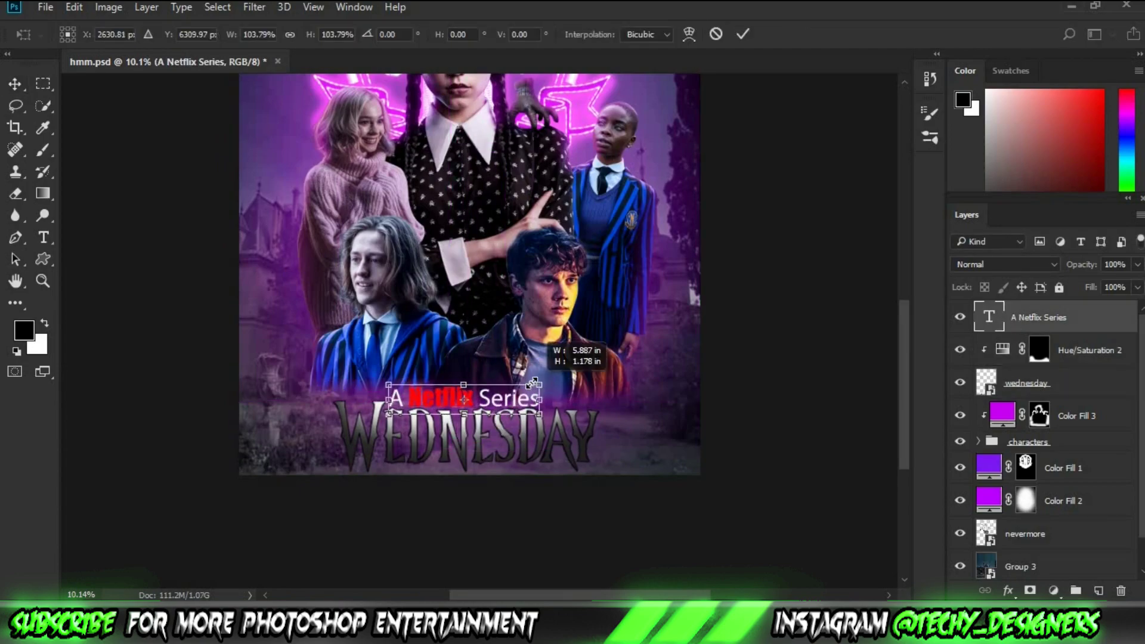
Give the A Netflix Series layer a 4 px black outside Stroke via Blending Options.
right_click(989, 317)
left_click(836, 197)
left_click(495, 218)
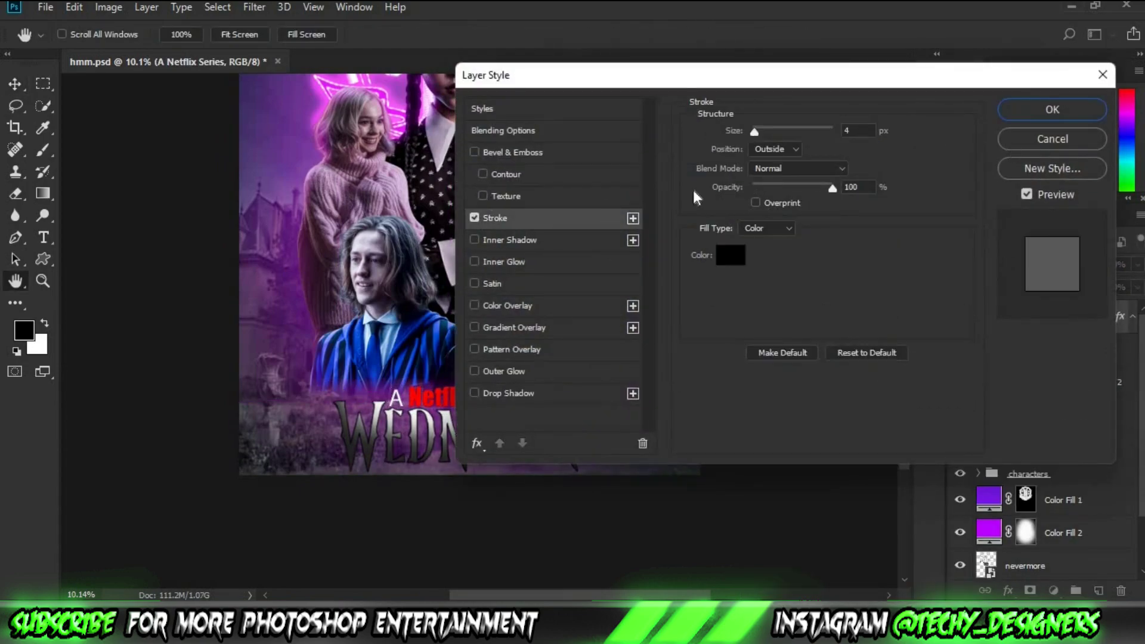
left_click(1053, 109)
scroll(421, 385, "up", 5)
scroll(421, 384, "down", 5)
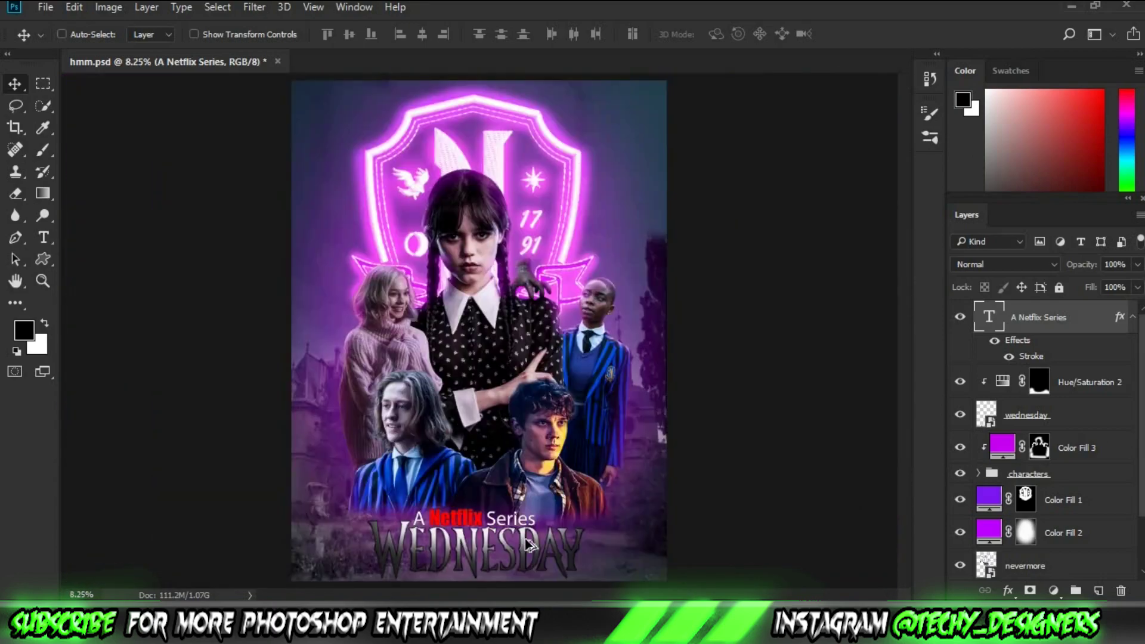
On new Layer 1, paint a large dark stroke across the poster bottom and enlarge it ~126%.
left_click(1098, 591)
key("b")
left_click(87, 34)
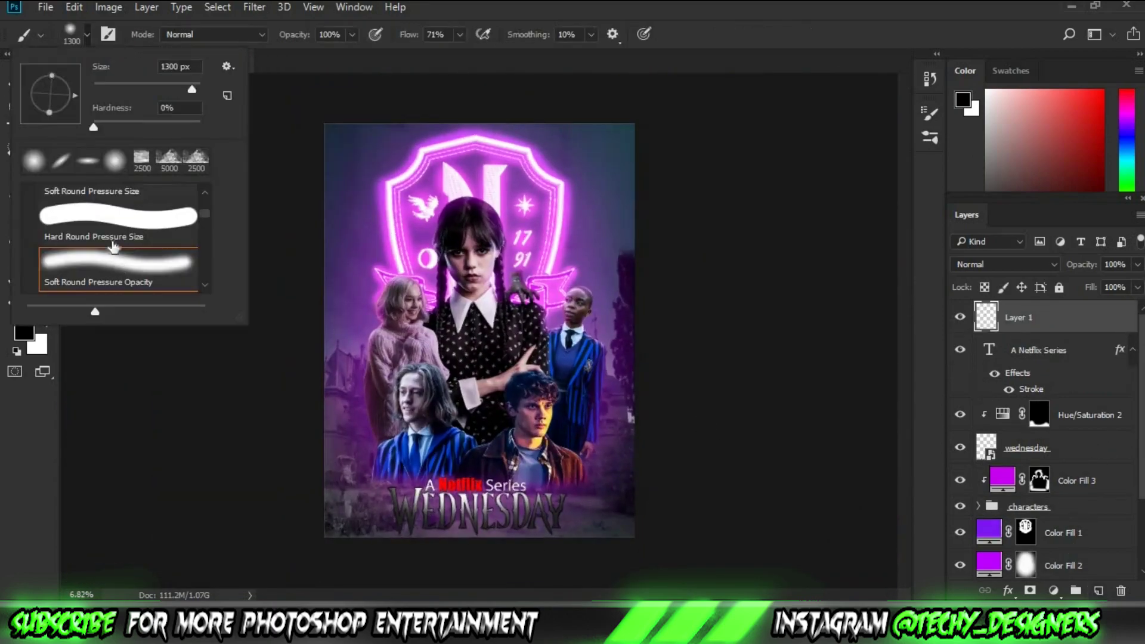
scroll(119, 239, "down", 3)
key("Return")
key("bracketright")
key("bracketright")
key("bracketright")
left_click(482, 537)
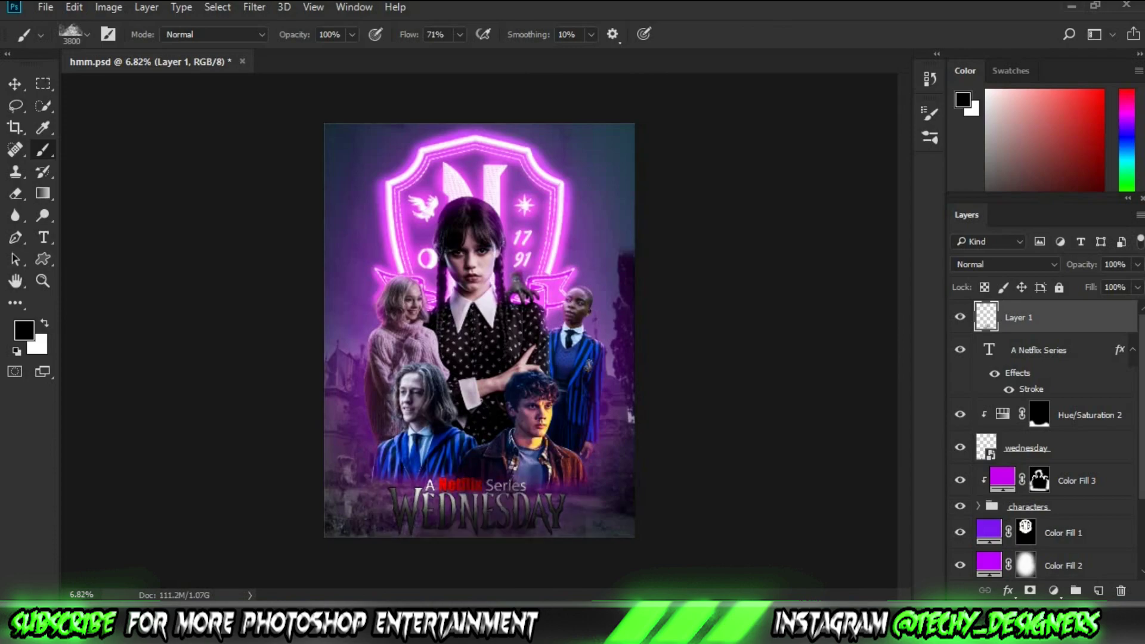
key("ctrl+z")
left_click_drag(418, 495, 549, 495)
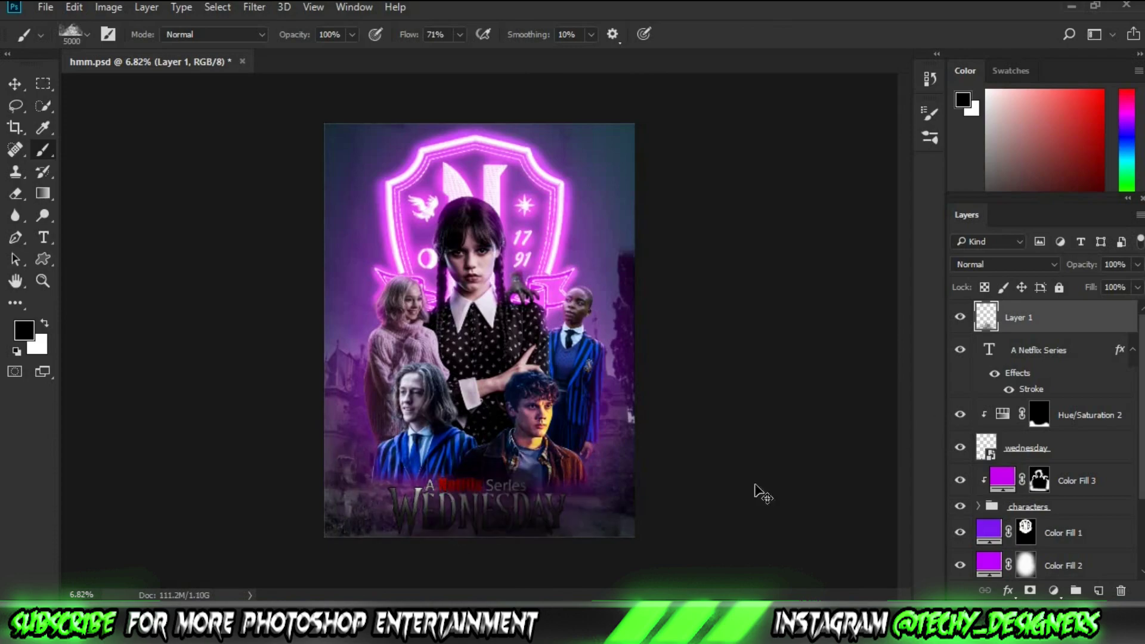
key("ctrl+t")
left_click_drag(639, 382, 678, 358)
key("Return")
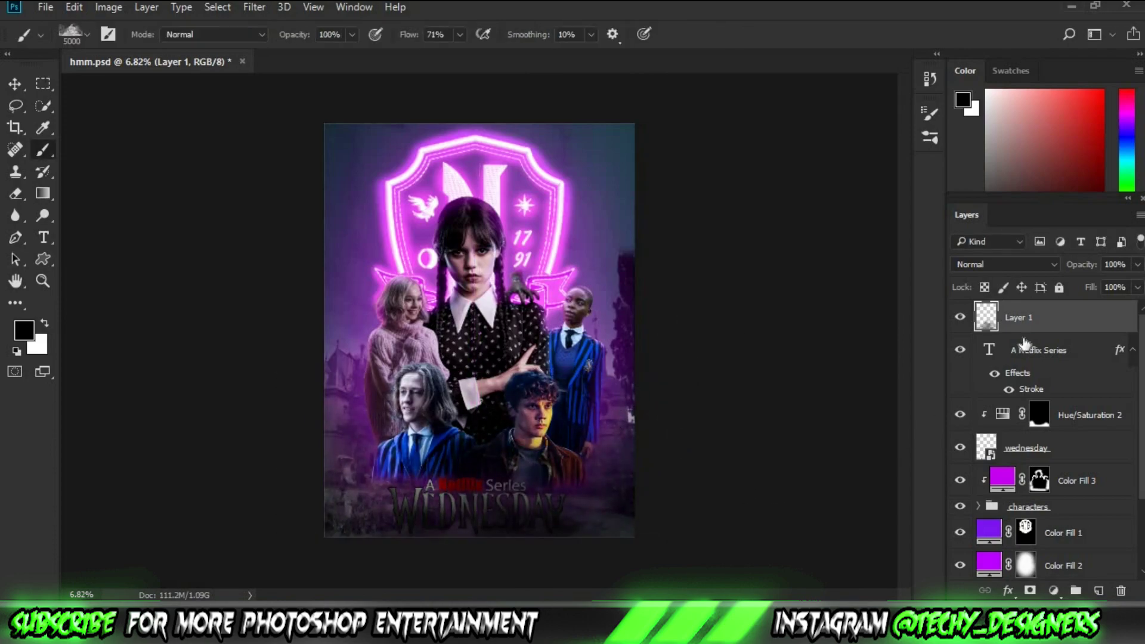
On new Layer 2, paint dark textured dabs with a rough grunge brush.
left_click(1100, 591)
left_click(87, 34)
left_click(88, 160)
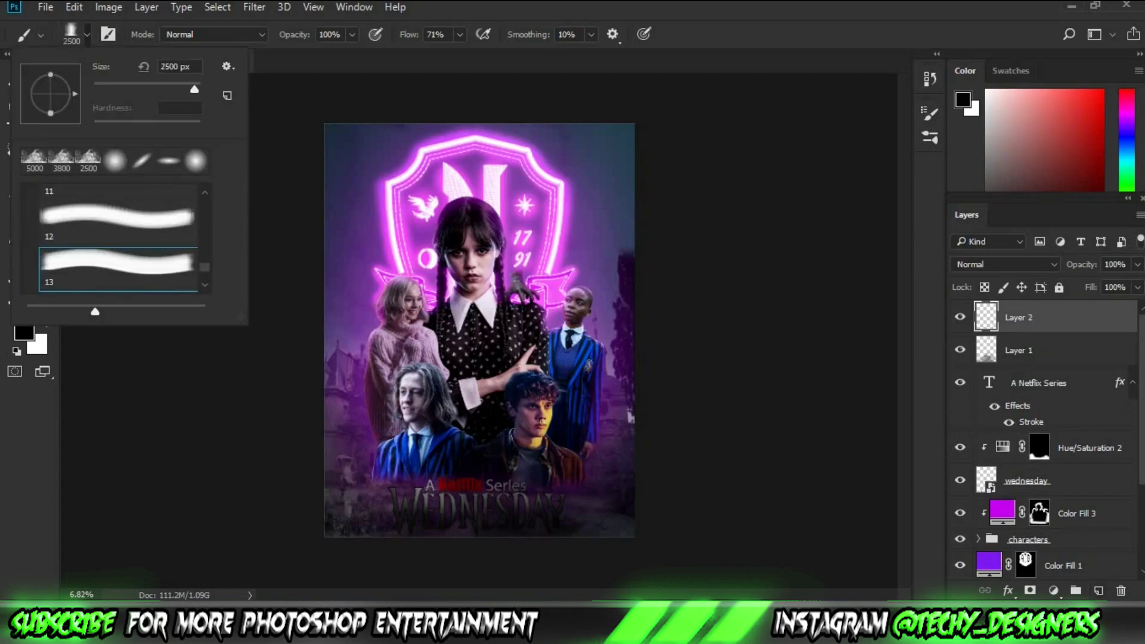
scroll(114, 250, "up", 5)
scroll(114, 251, "down", 2)
left_click(31, 275)
scroll(113, 251, "down", 3)
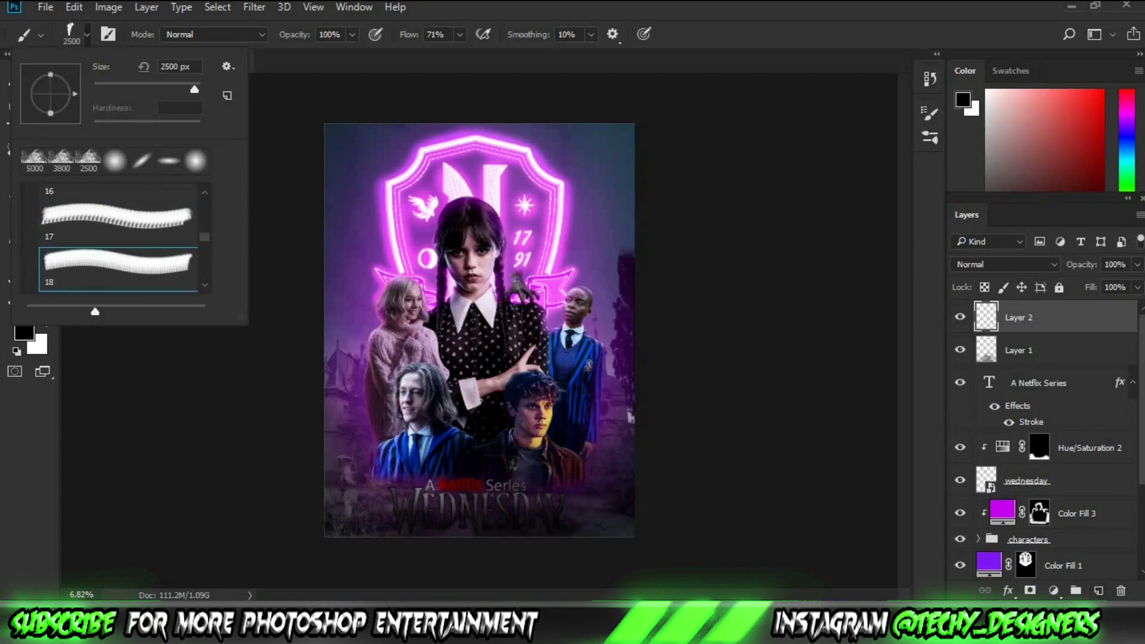
double_click(60, 251)
left_click(358, 465)
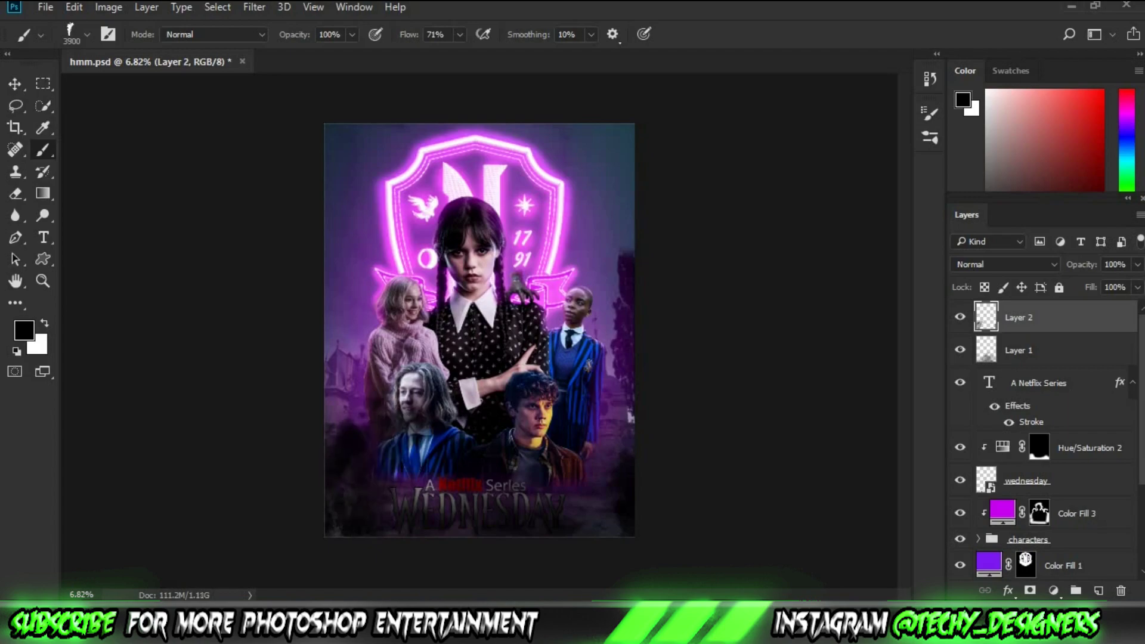
left_click(626, 456)
key("bracketleft")
key("bracketleft")
Add a Colorize Hue/Saturation clipped to Layer 2: Hue 296, Saturation 36, Lightness +17.
left_click(1053, 591)
left_click(1047, 531)
left_click(779, 339)
mouse_move(755, 287)
left_mouse_down()
mouse_move(819, 287)
mouse_move(822, 319)
left_mouse_up()
left_click_drag(705, 255, 870, 254)
key("ctrl+alt+g")
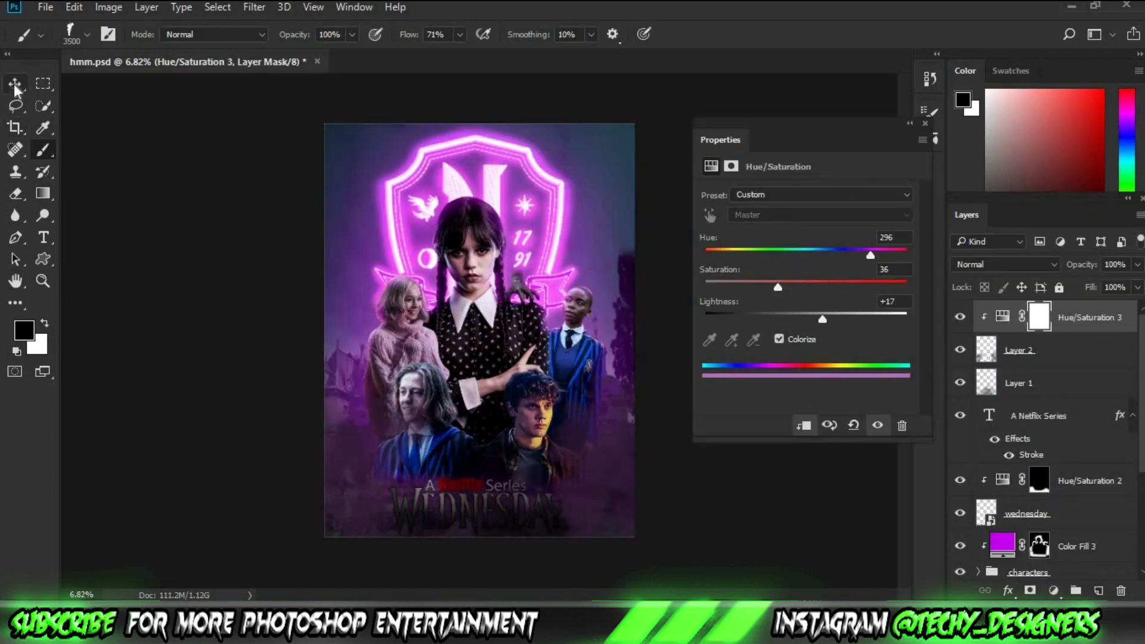
Resize Layer 2's texture to cover the lower part of the poster.
left_click(15, 83)
left_click(960, 383)
left_click(1020, 350)
key("ctrl+t")
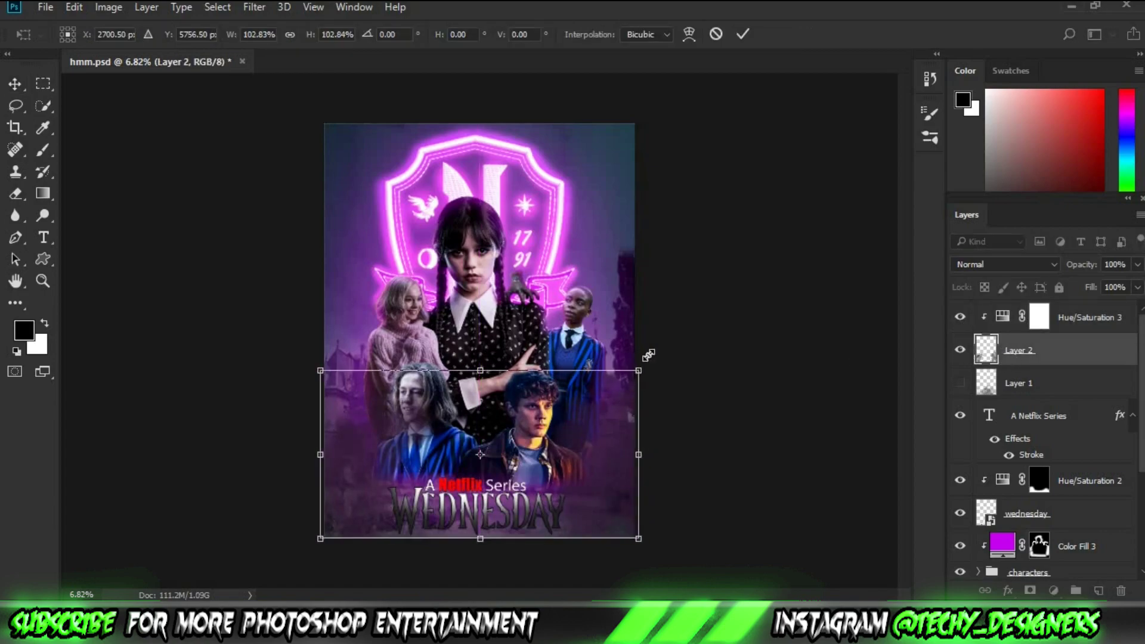
left_click_drag(639, 370, 662, 367)
key("Return")
Move Layer 1 below the wednesday title, clip a purple tint copy to it, and reposition it.
left_click_drag(1020, 383, 1020, 513)
left_click(961, 513)
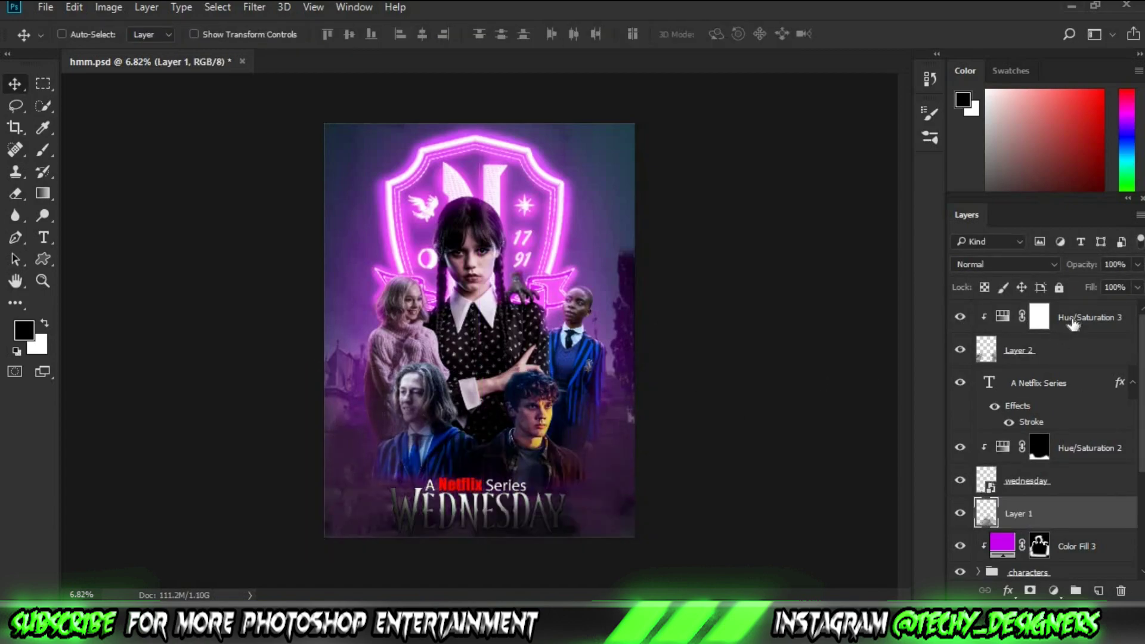
left_click_drag(1074, 322, 1026, 504, "alt")
key("ctrl+alt+g")
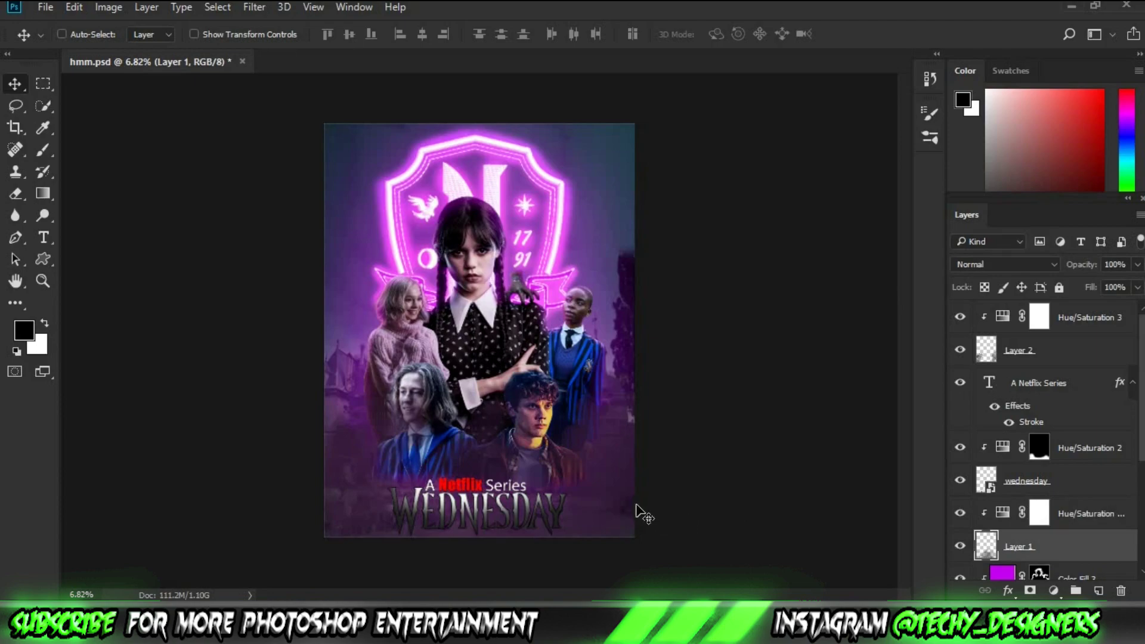
left_click_drag(638, 513, 524, 531)
scroll(597, 477, "up", 2)
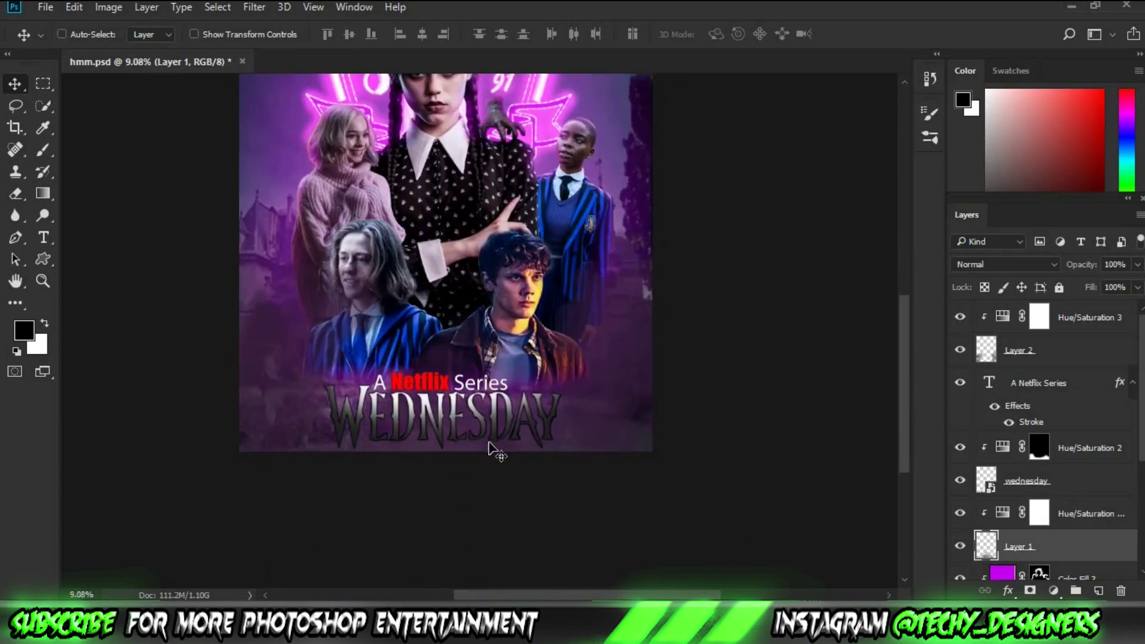
left_click_drag(495, 450, 499, 494)
Add a layer mask to Layer 2 and paint it with the soft round brush.
left_click(966, 353)
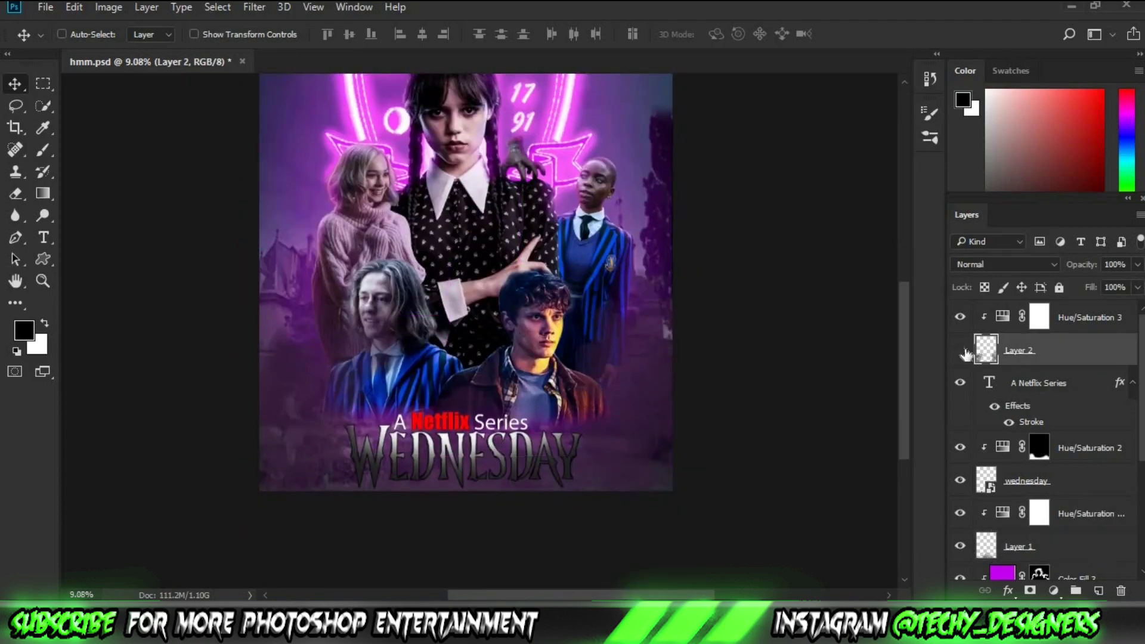
scroll(632, 365, "up", 2)
scroll(632, 366, "up", 2)
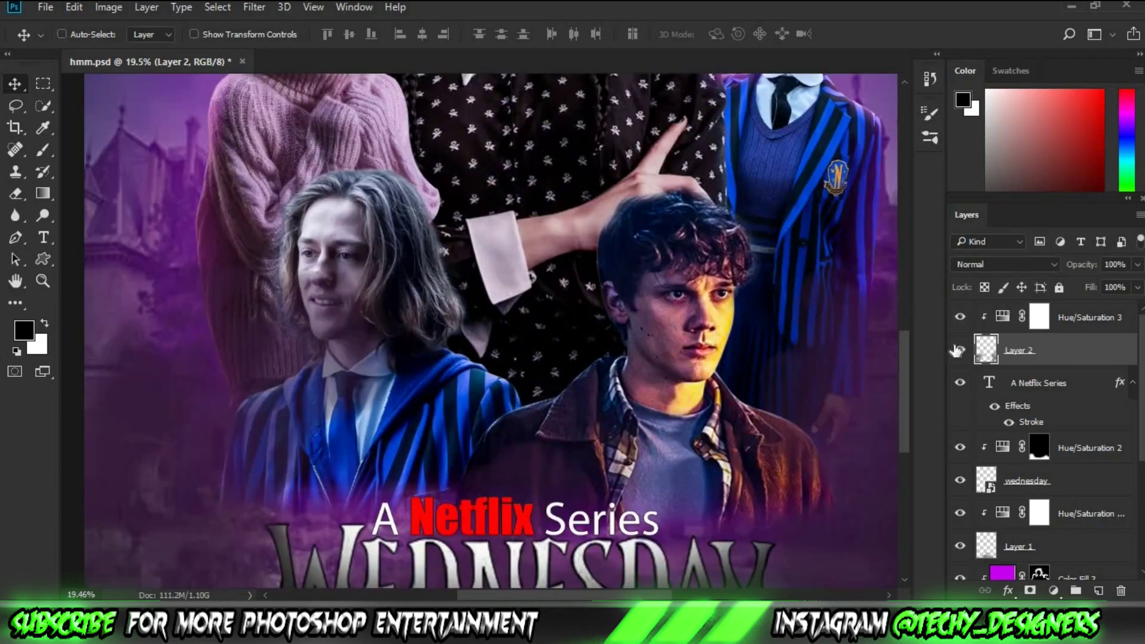
left_click(1030, 590)
key("b")
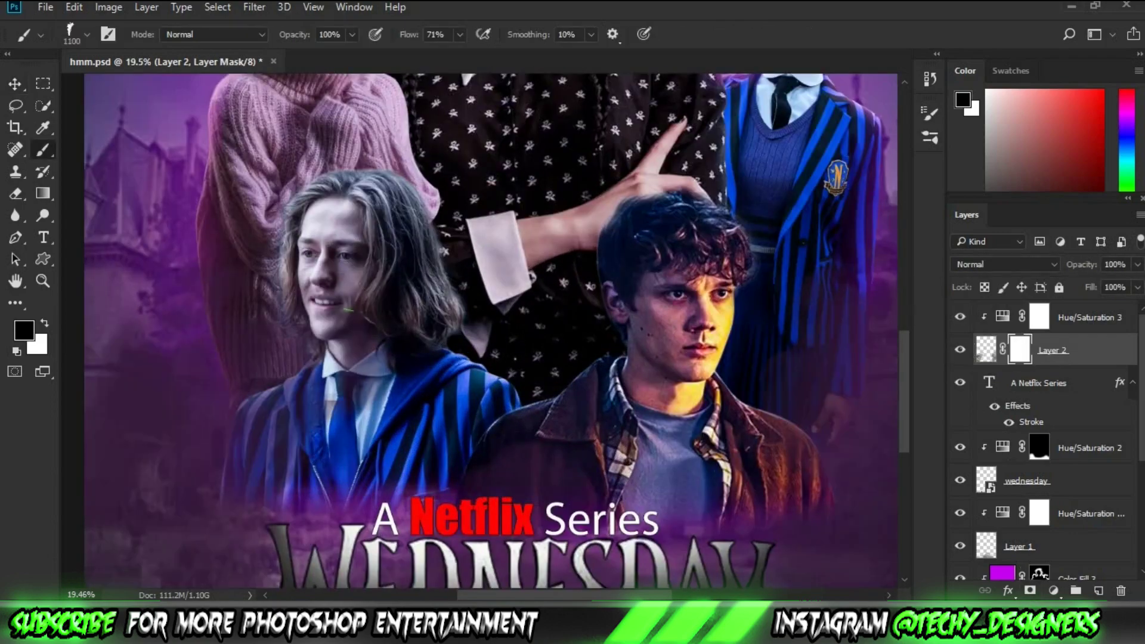
left_click(87, 34)
scroll(119, 239, "up", 3)
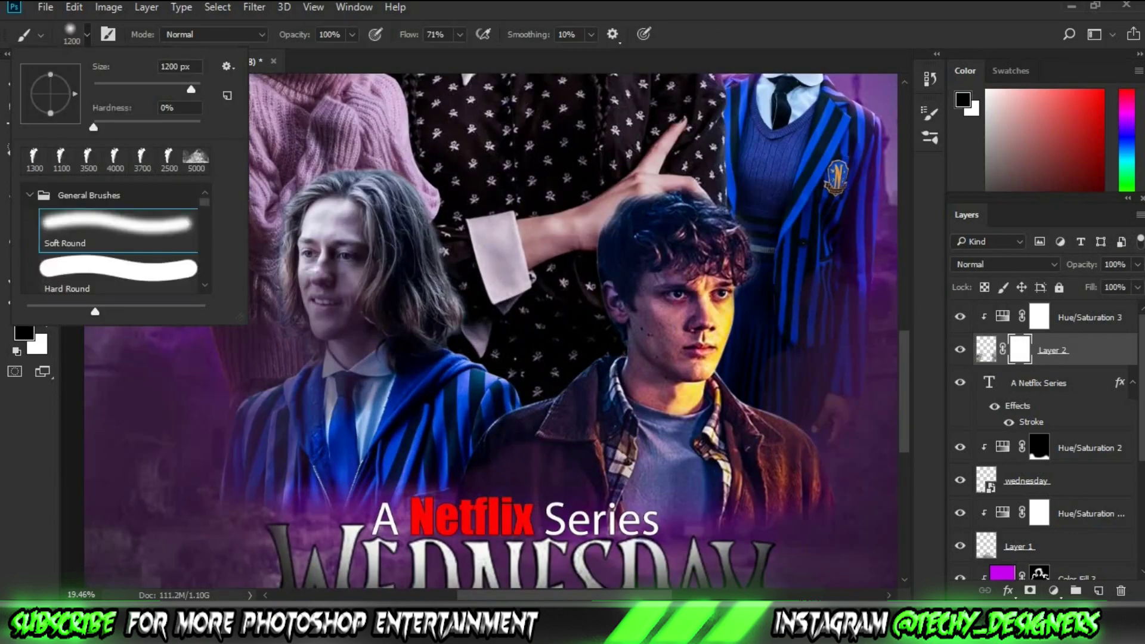
double_click(64, 242)
scroll(451, 490, "down", 5)
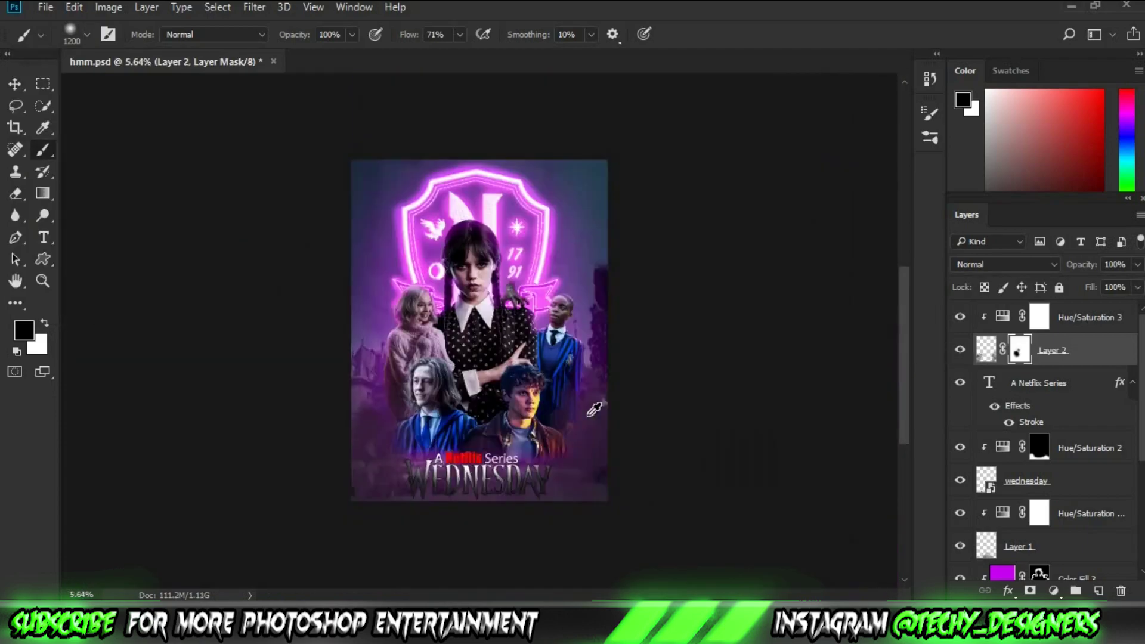
scroll(1043, 417, "down", 3)
Set Layer 1's opacity to 79% and Layer 2's opacity to 82%.
left_click(1020, 415)
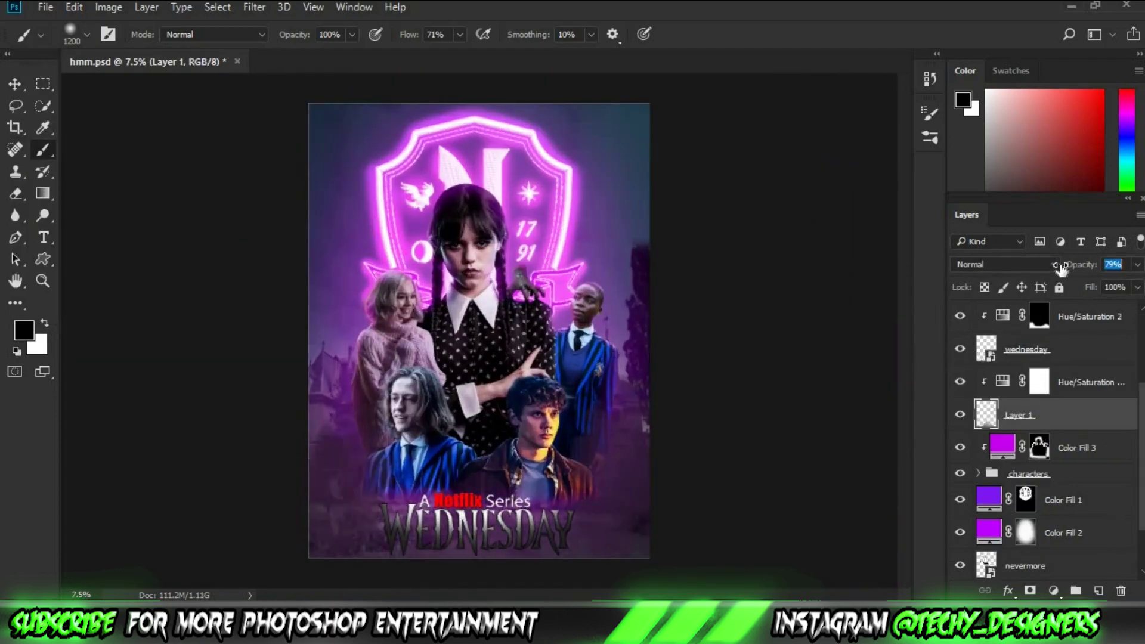
scroll(1014, 358, "up", 2)
left_click(979, 352)
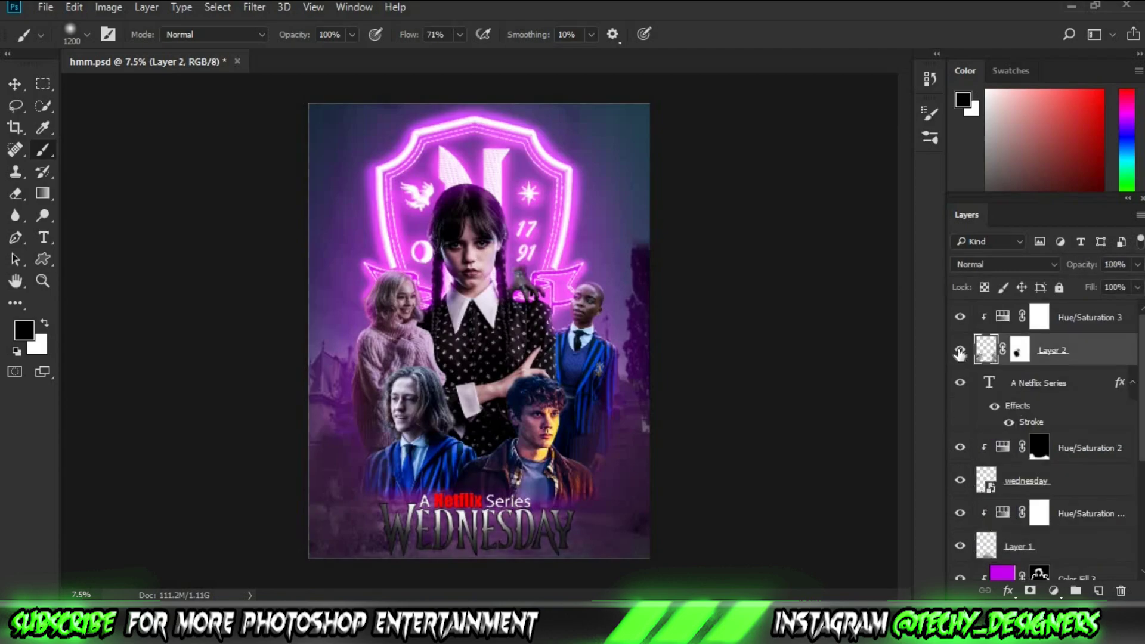
key("v")
key("ctrl+plus")
key("ctrl+plus")
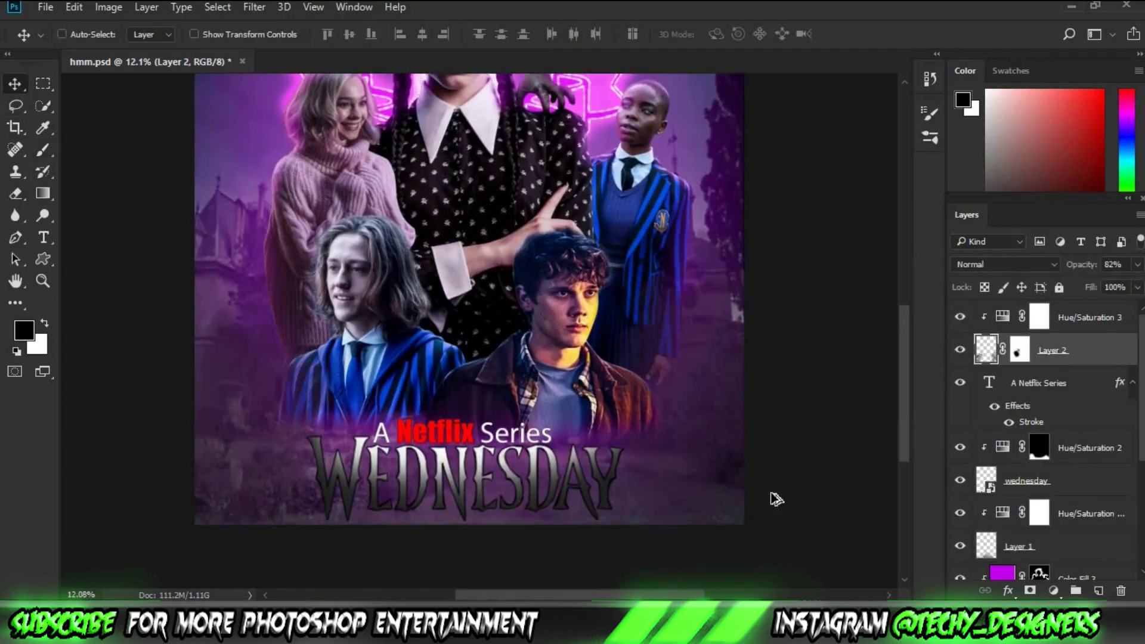
scroll(776, 499, "down", 5)
scroll(529, 522, "up", 2)
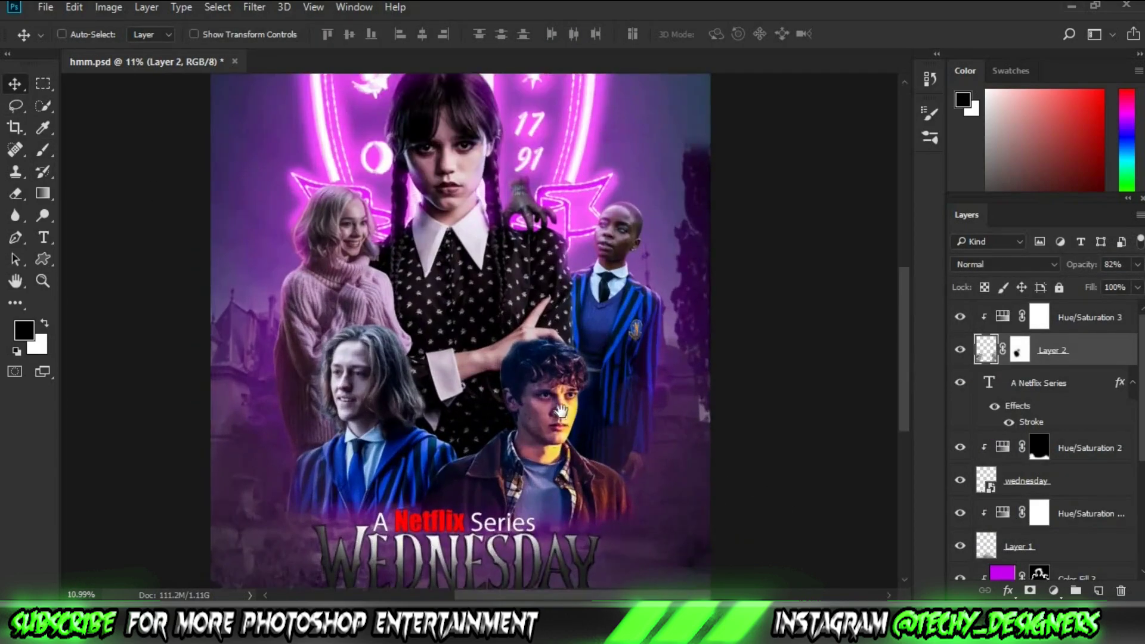
scroll(530, 522, "down", 2)
left_click(588, 413, "ctrl")
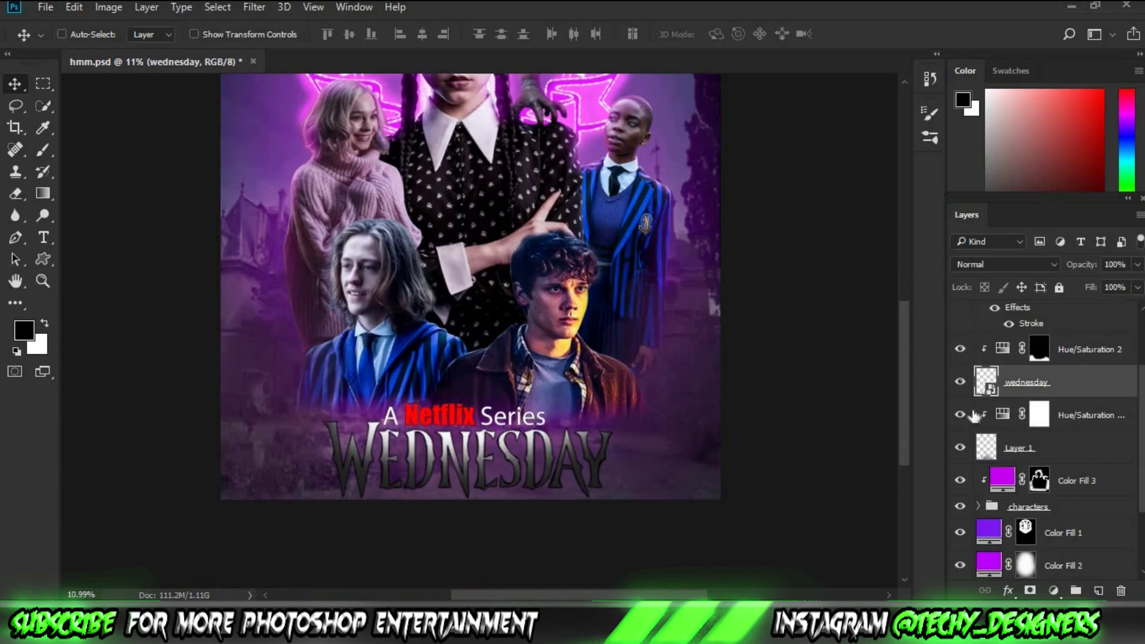
scroll(972, 418, "up", 2)
left_click(1044, 385)
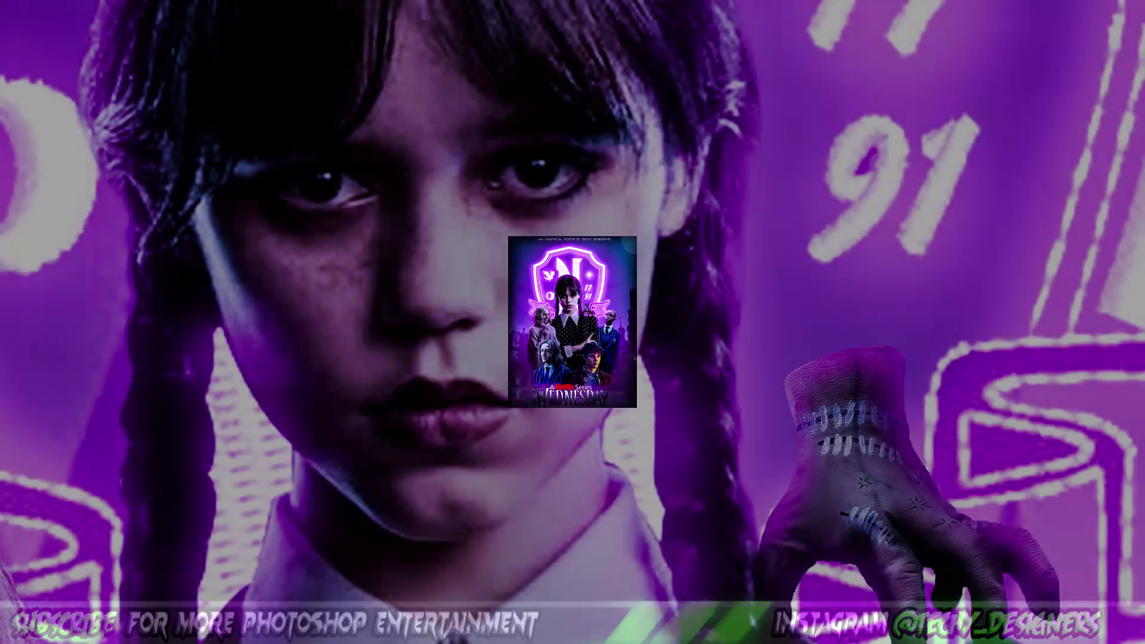